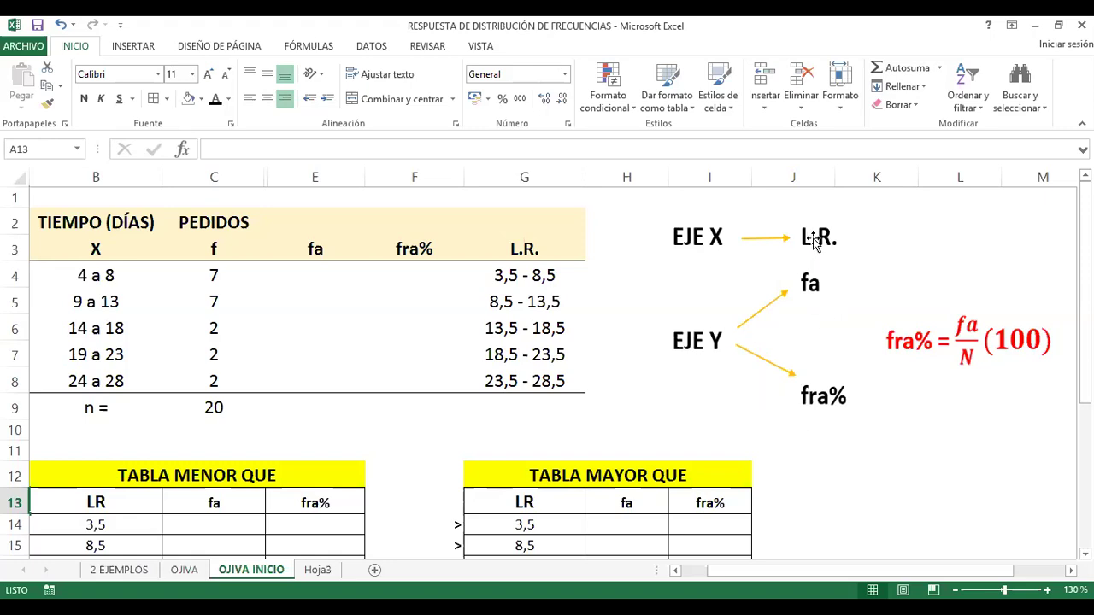
left_click(805, 287)
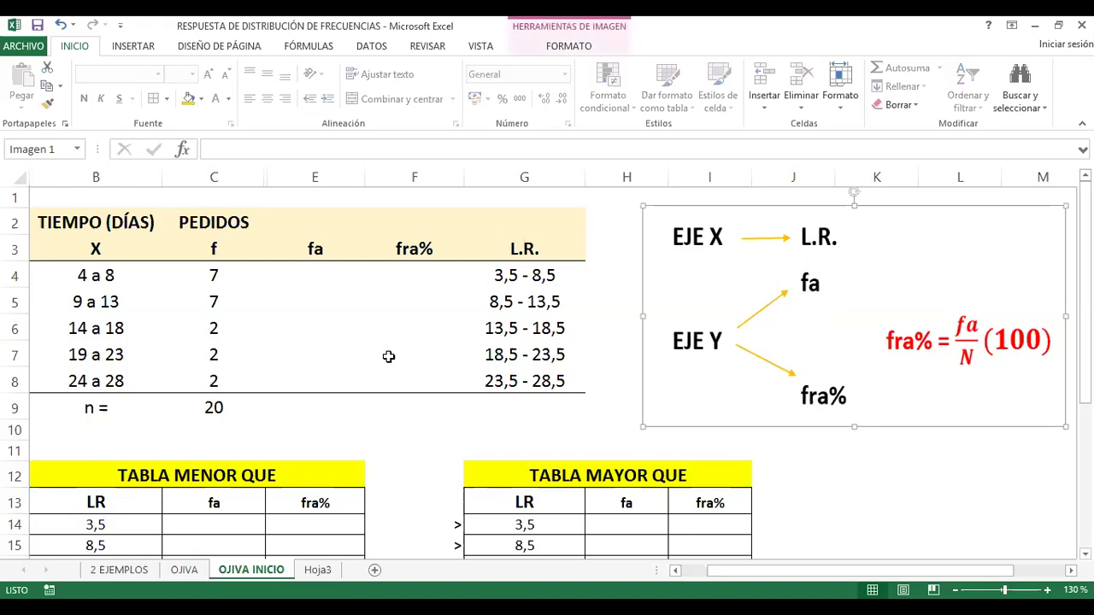
left_click_drag(308, 248, 546, 382)
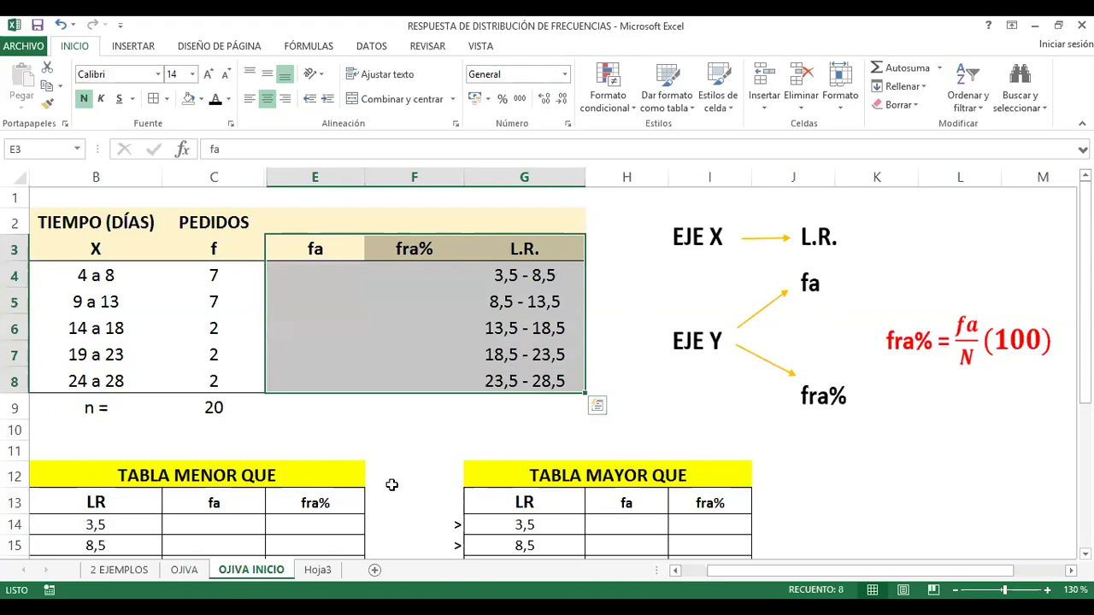
left_click(405, 443)
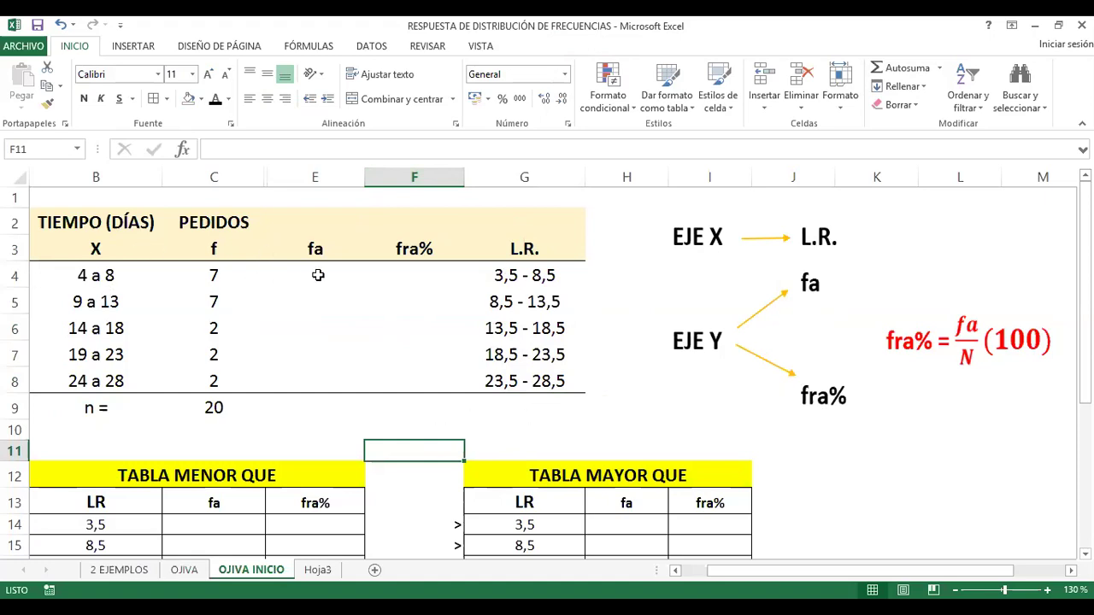
left_click(314, 268)
left_click(417, 273)
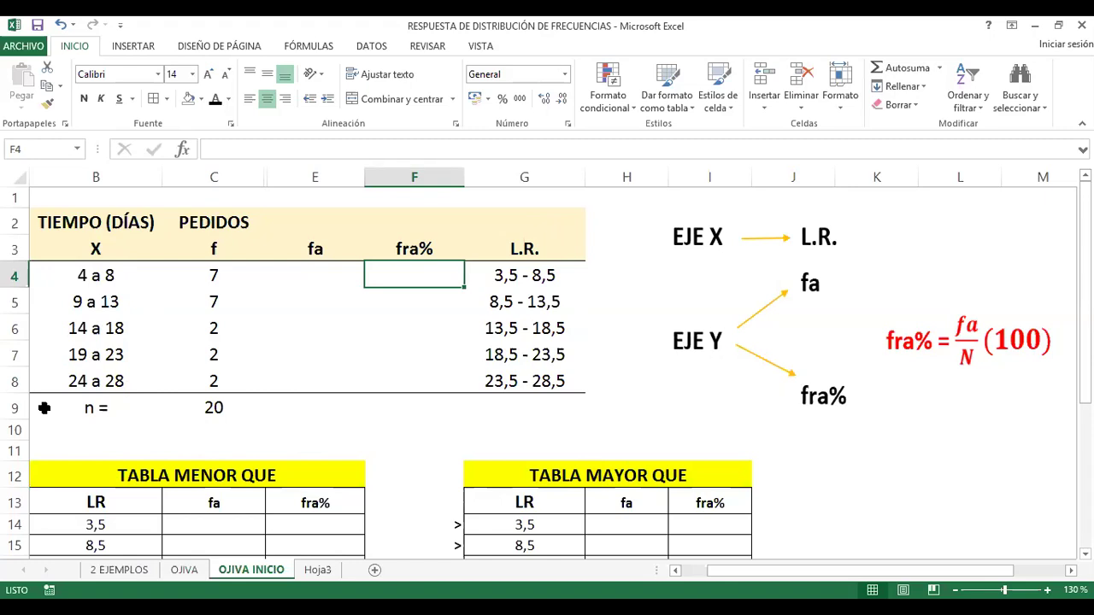
Fill the first cumulative frequency cell, E4, with the formula +C4
left_click(317, 272)
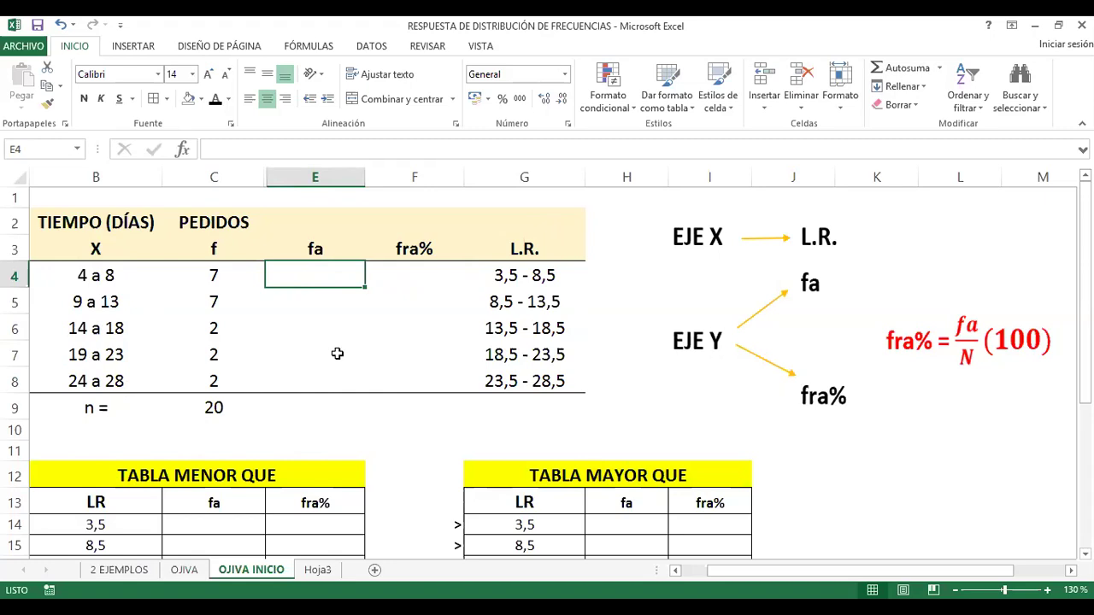
type("+")
left_click(215, 275)
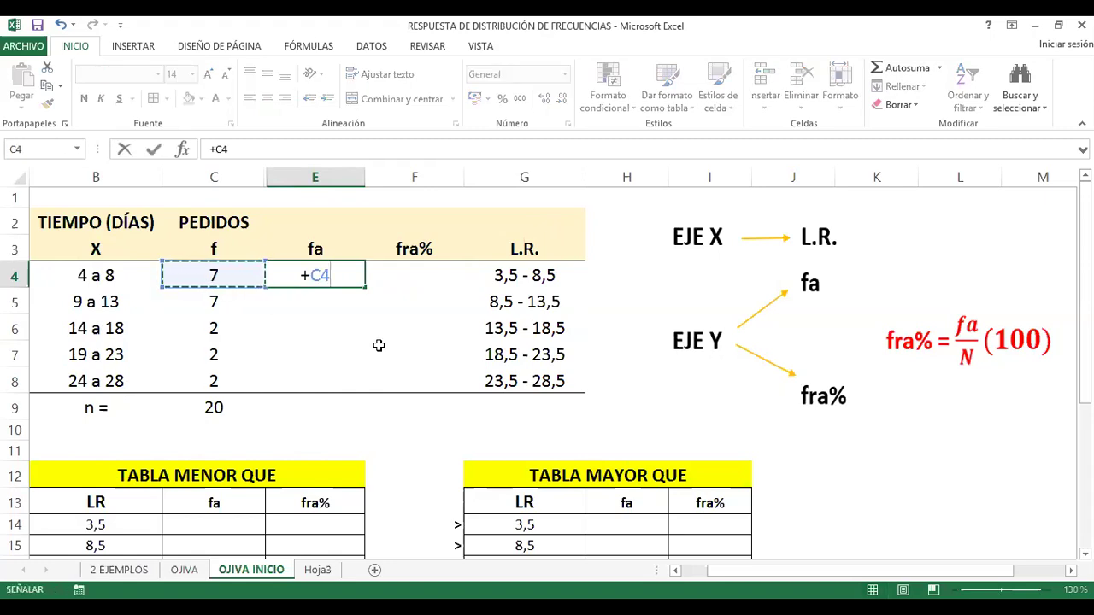
key("Return")
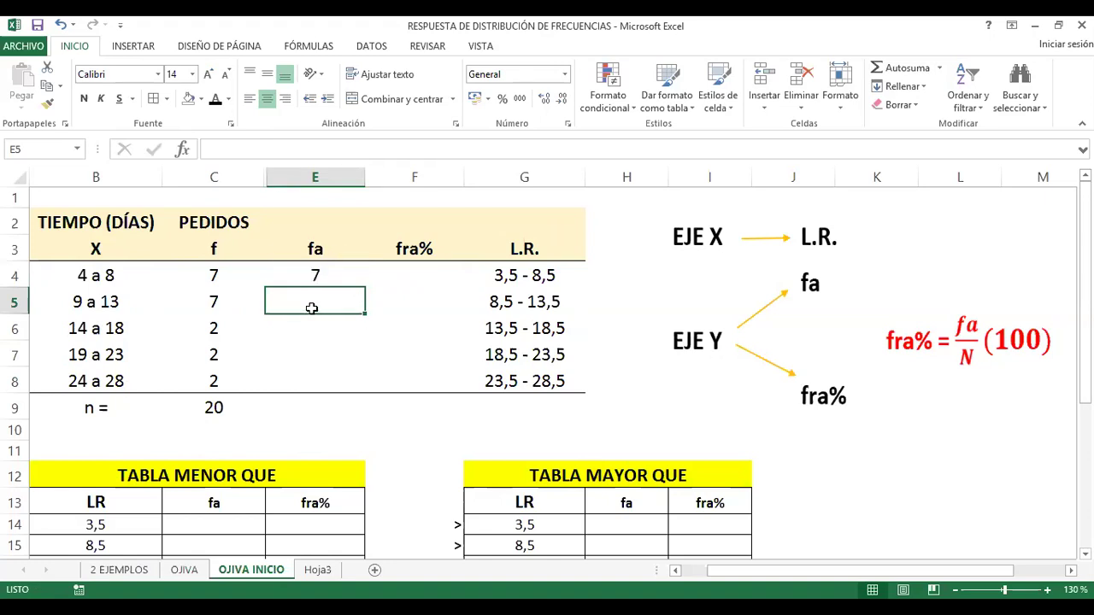
Compute the second cumulative frequency in E5 with the formula +E4+C5
type("+")
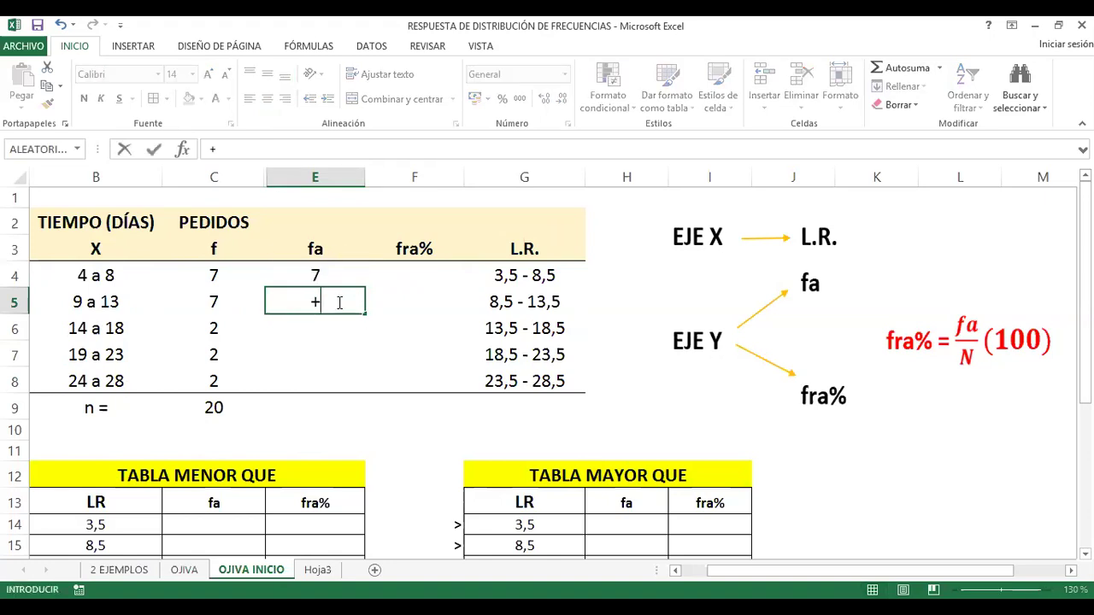
left_click(320, 275)
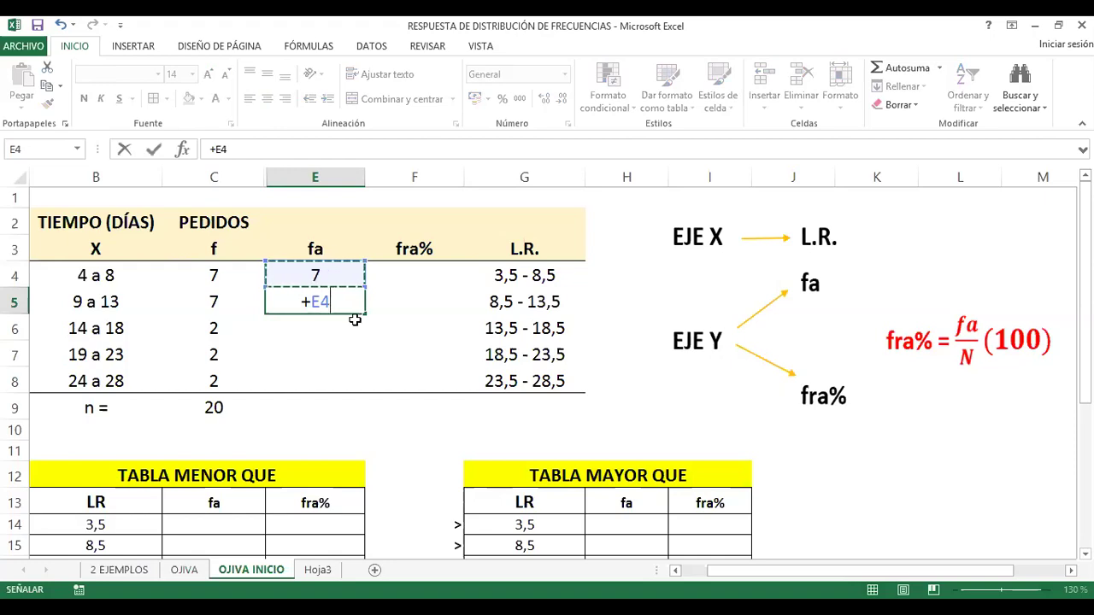
type("+")
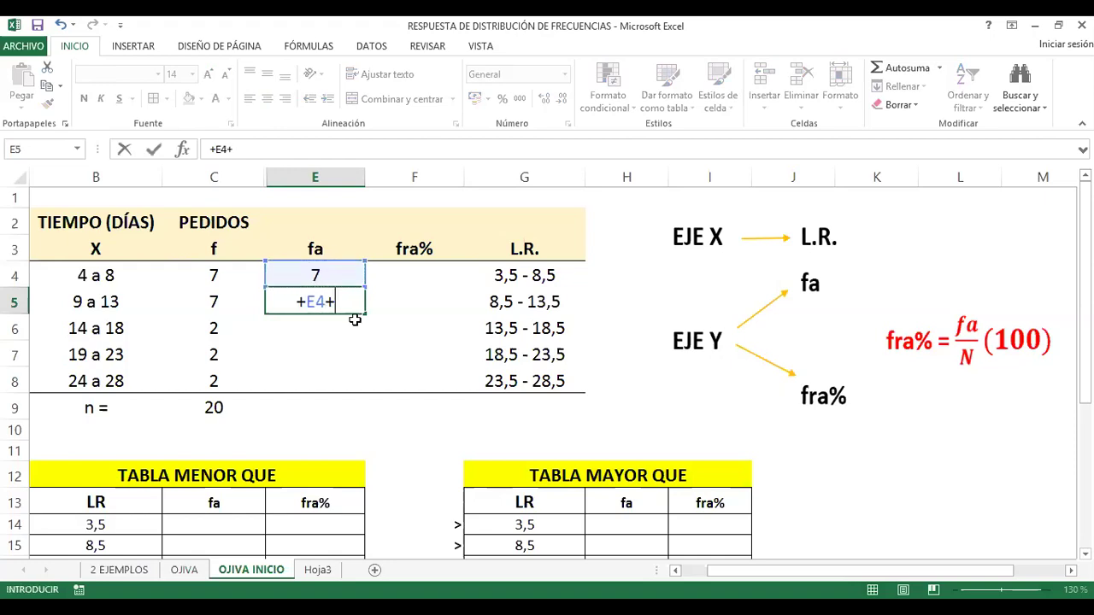
left_click(226, 305)
key("Return")
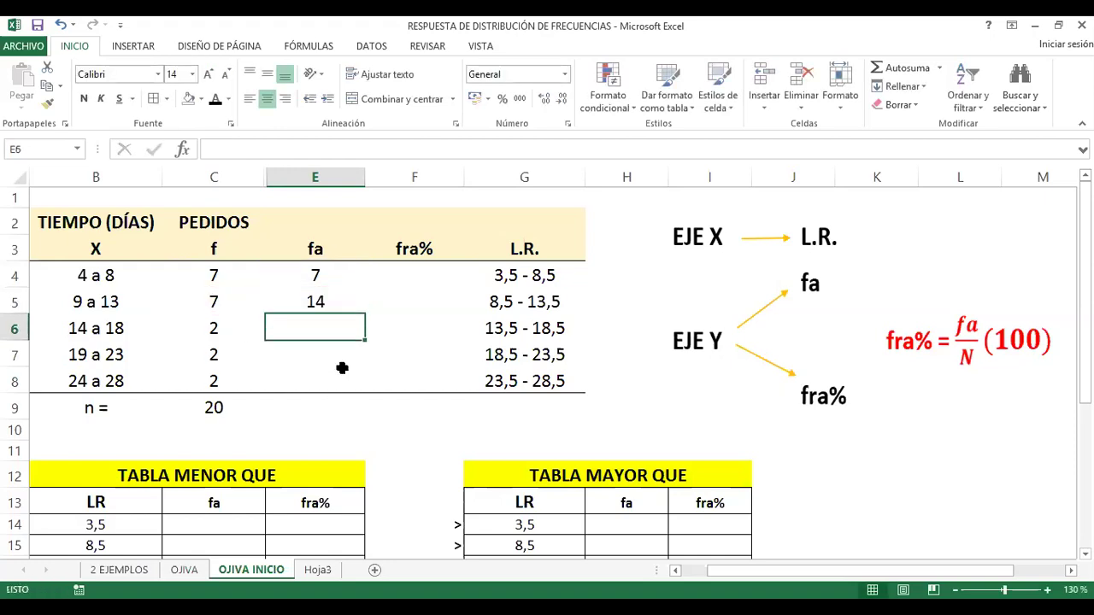
Compute the third cumulative frequency in E6 with +E5+C6 and fill the formula down through E8
type("+")
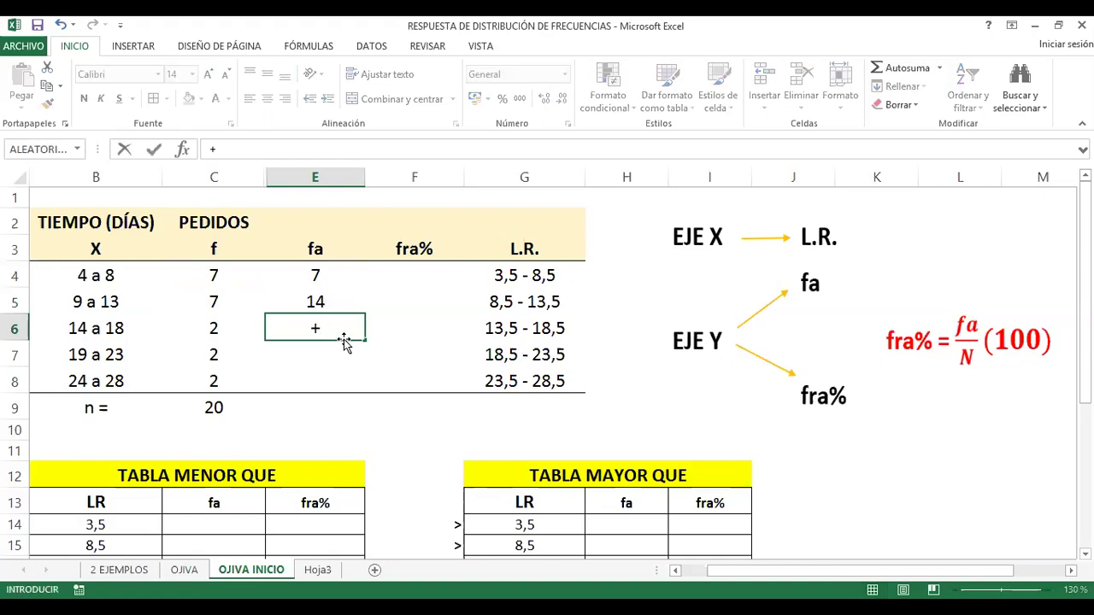
left_click(310, 308)
type("+")
left_click(215, 330)
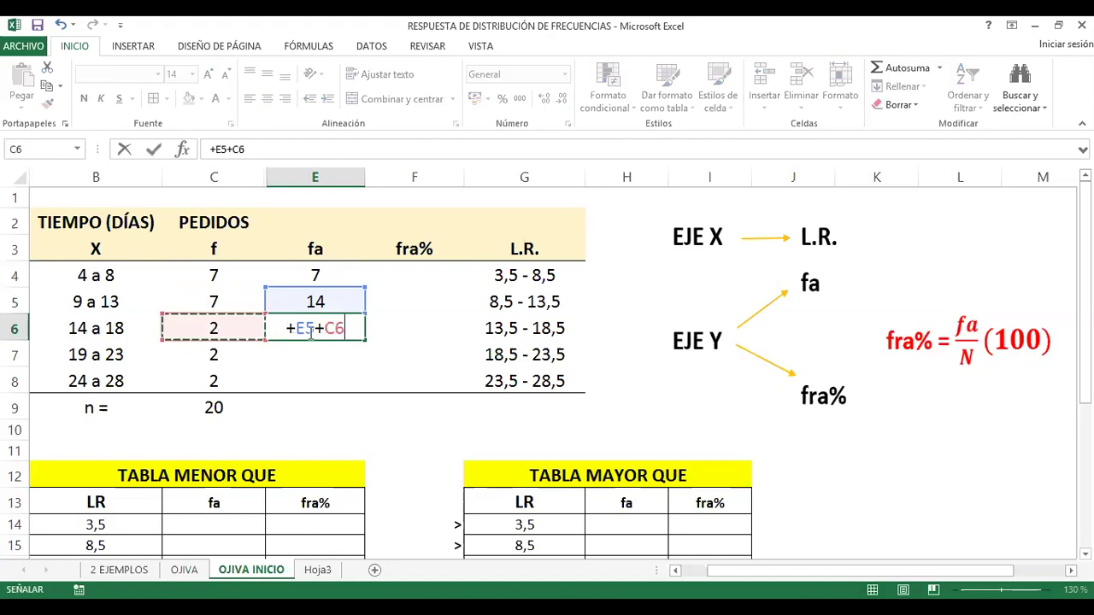
key("Return")
left_click(312, 331)
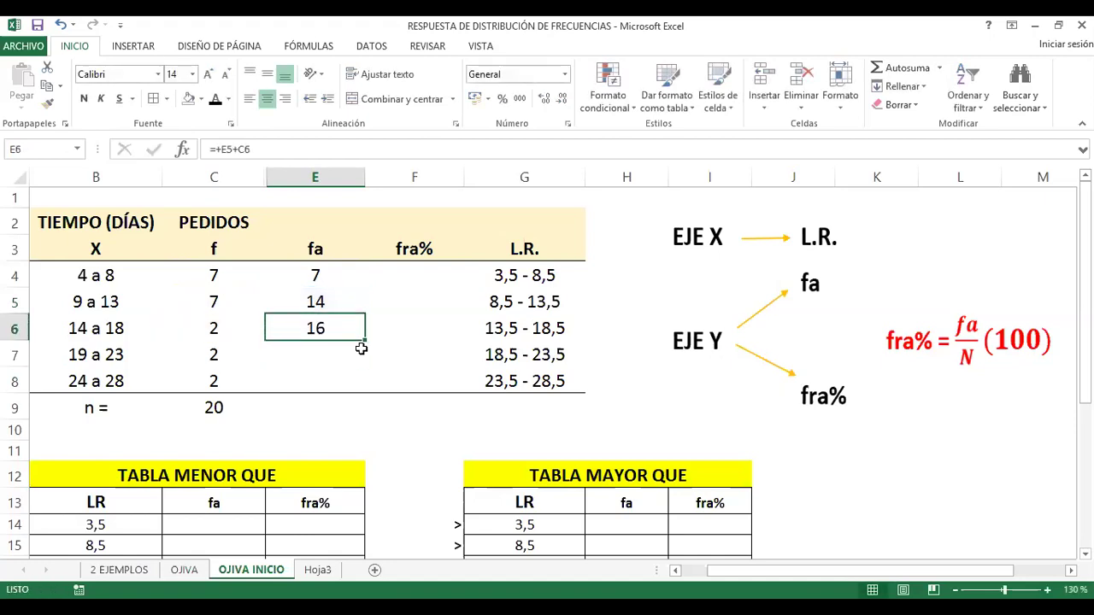
left_click_drag(362, 340, 361, 386)
left_click(398, 453)
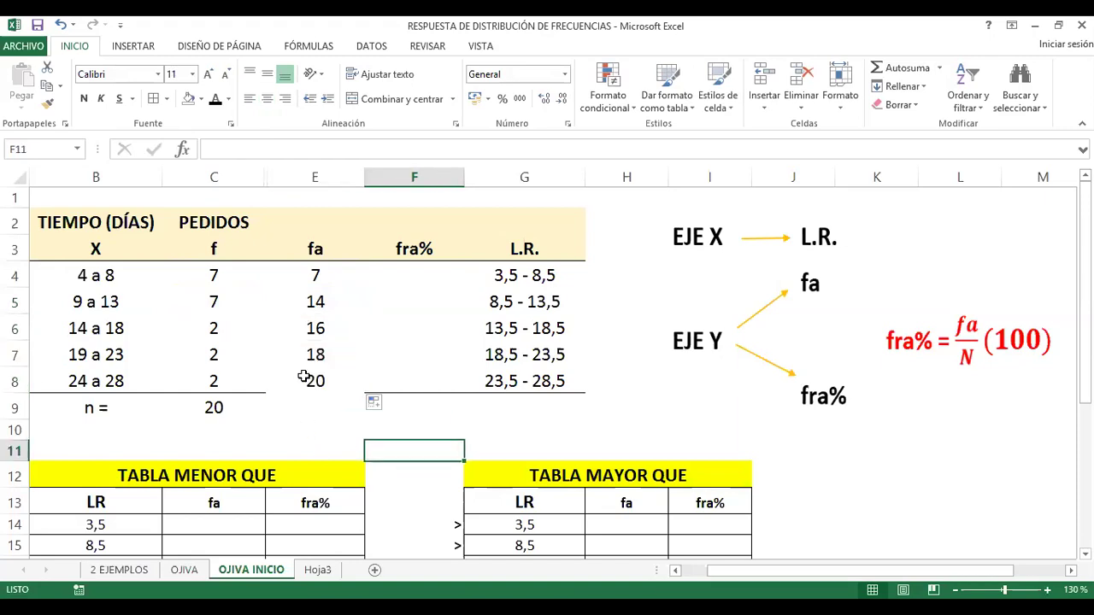
Apply a bottom border to cell E8, the last cell of the fa column
left_click(301, 380)
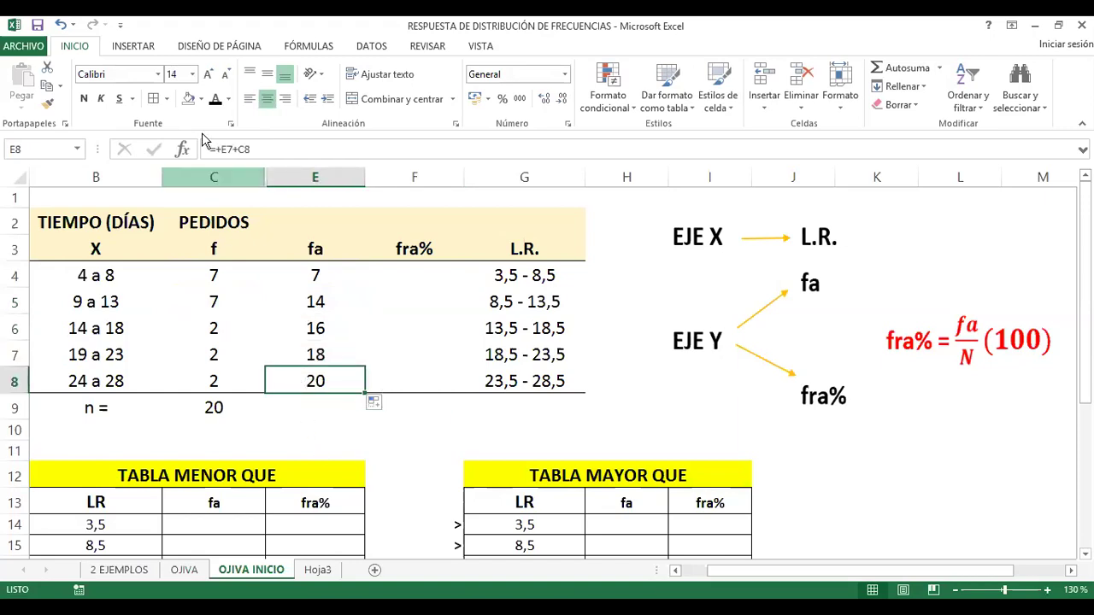
left_click(169, 100)
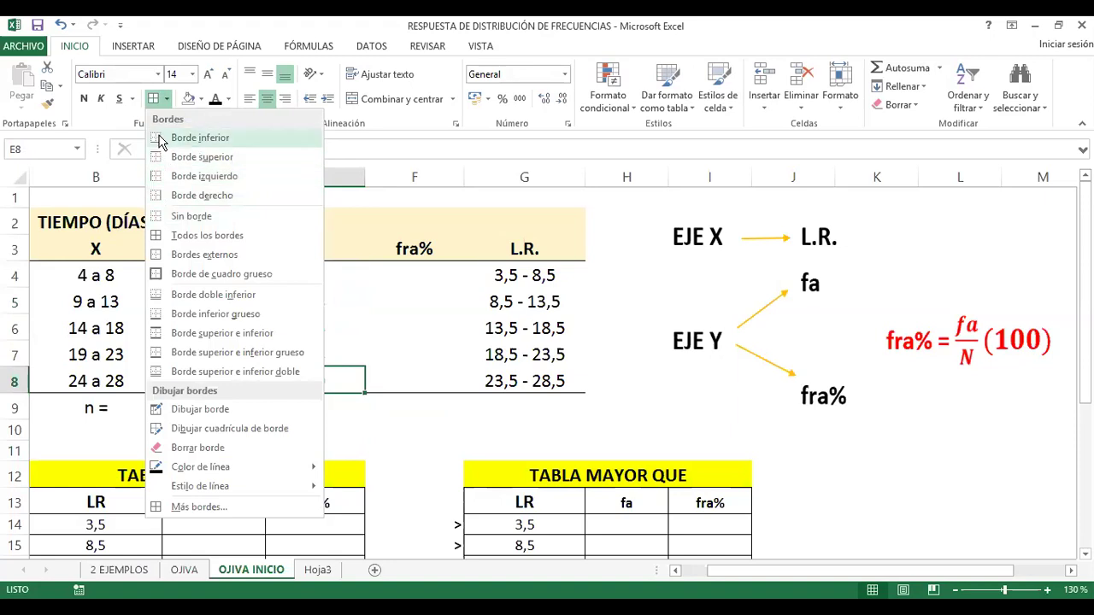
left_click(418, 432)
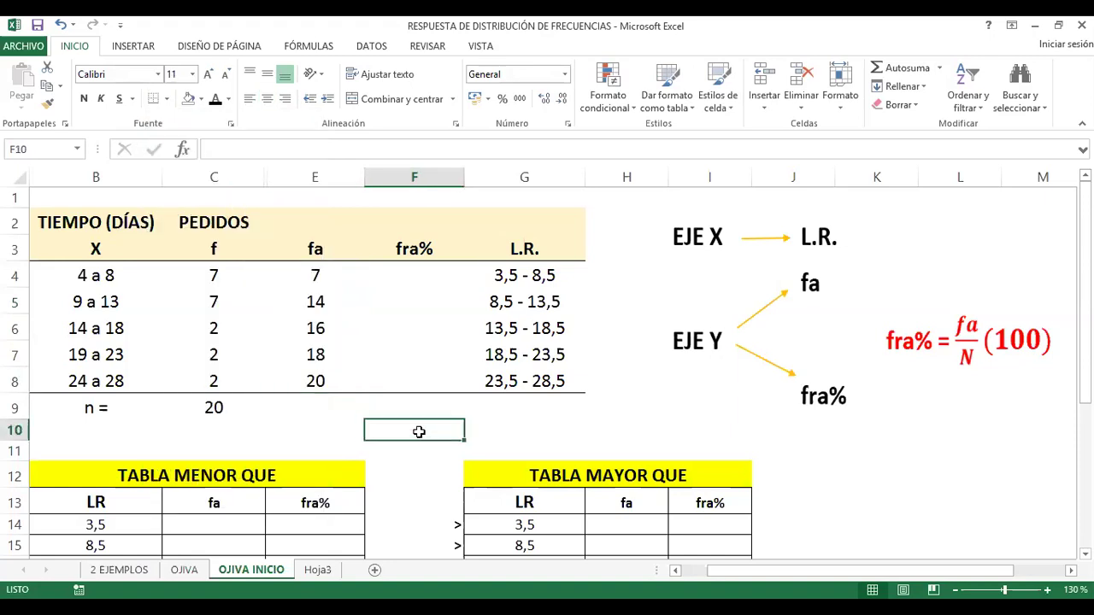
left_click(318, 381)
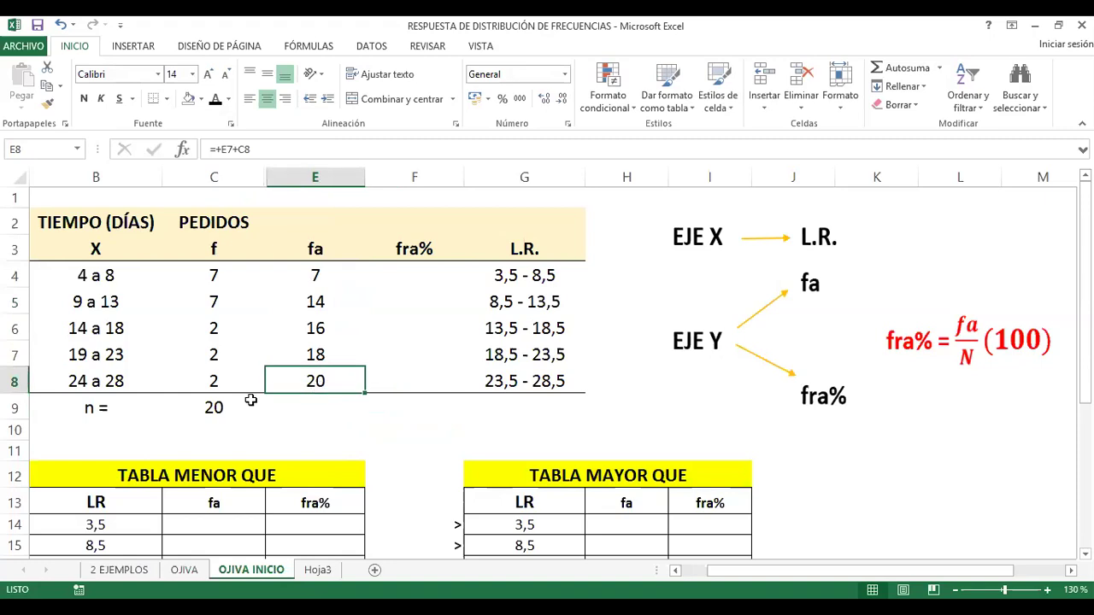
left_click_drag(205, 273, 226, 385)
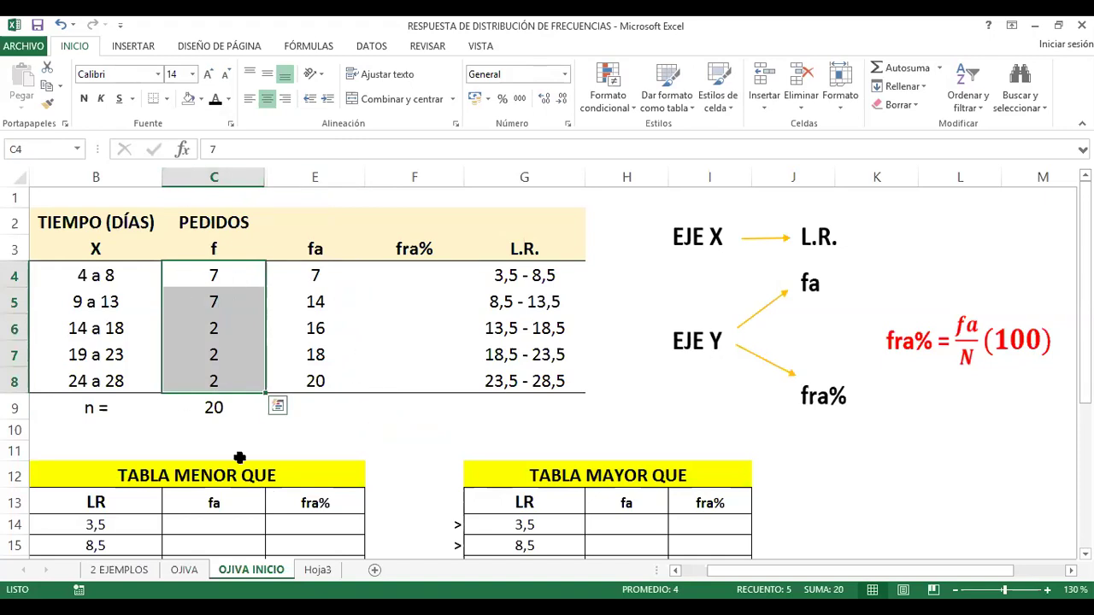
left_click(316, 382)
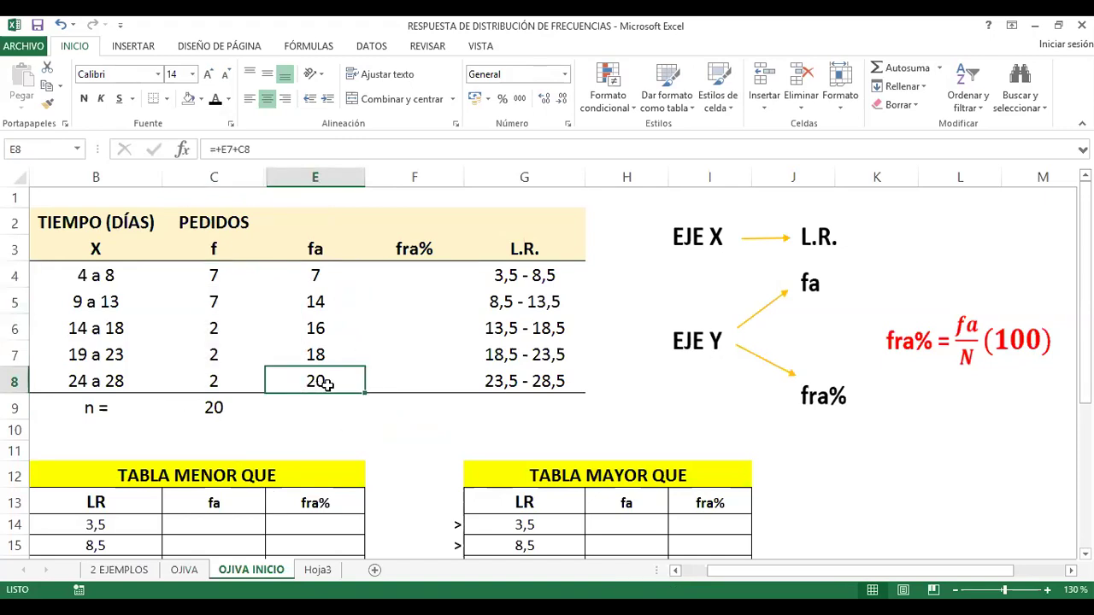
left_click(218, 408)
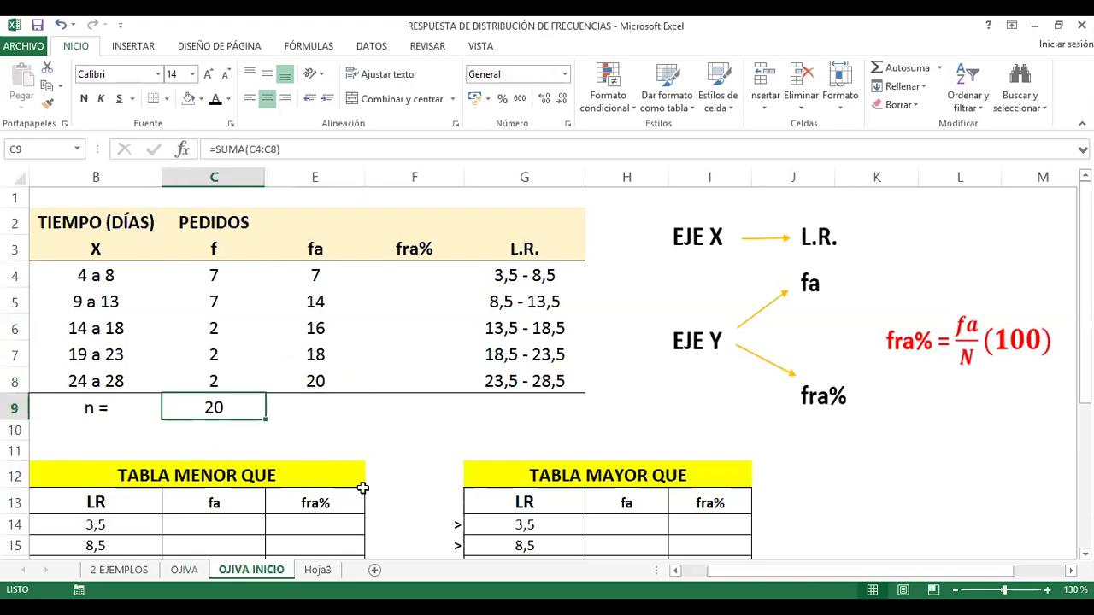
left_click(409, 275)
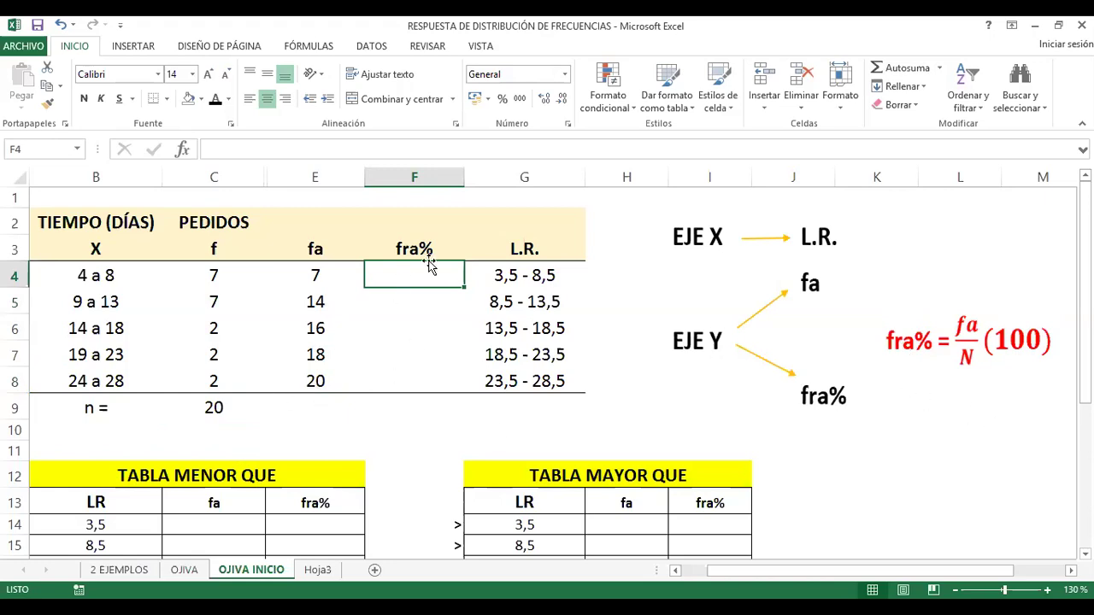
left_click_drag(313, 268, 322, 381)
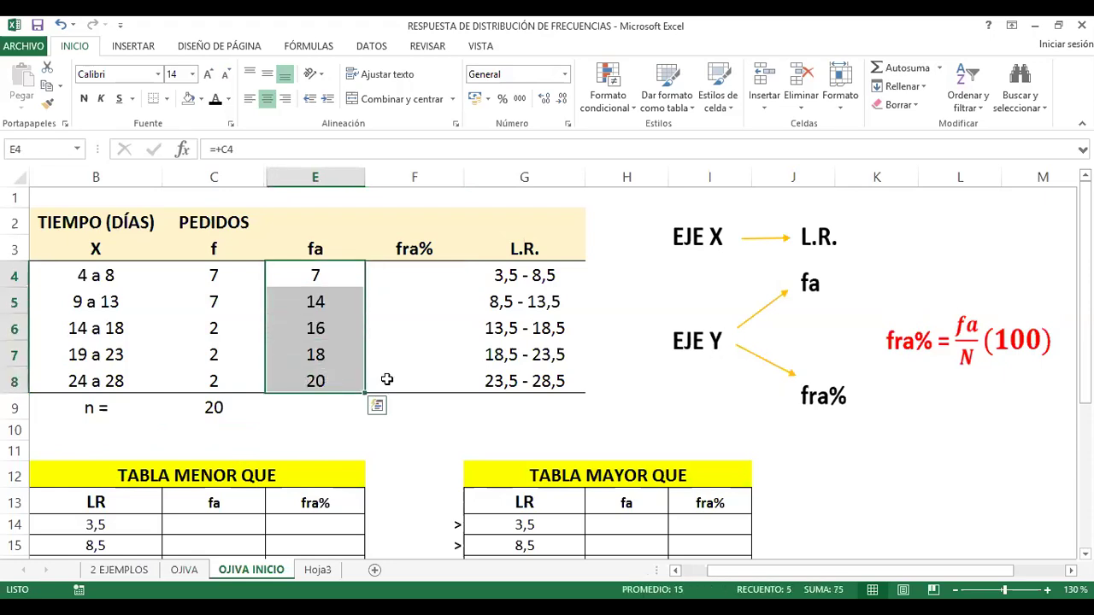
Compute the first cumulative relative percentage in F4 with the formula +(E4/C9*100)
left_click(410, 271)
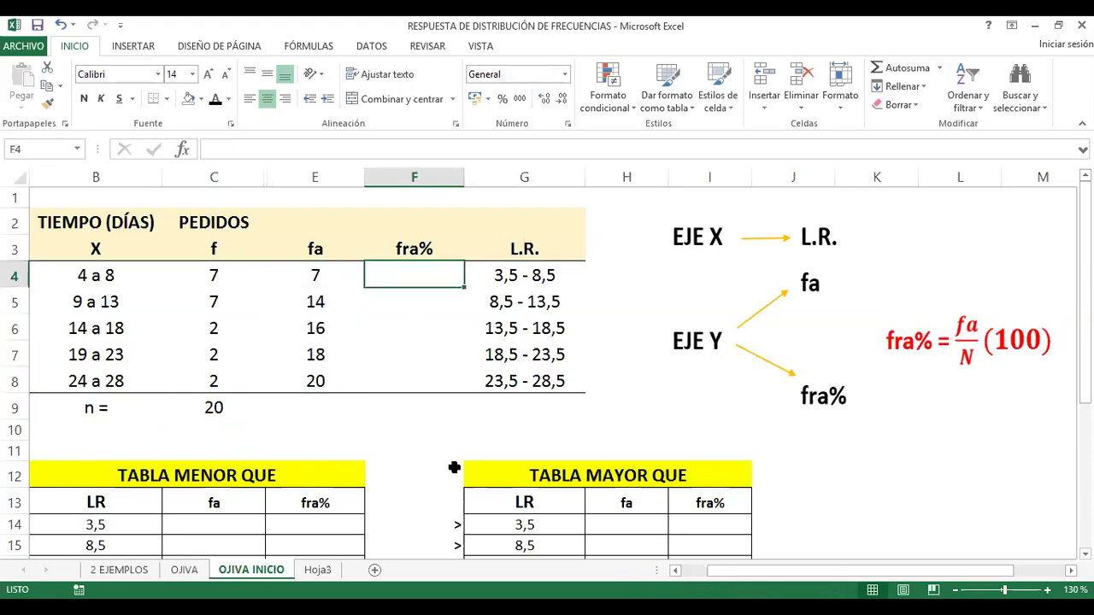
type("+")
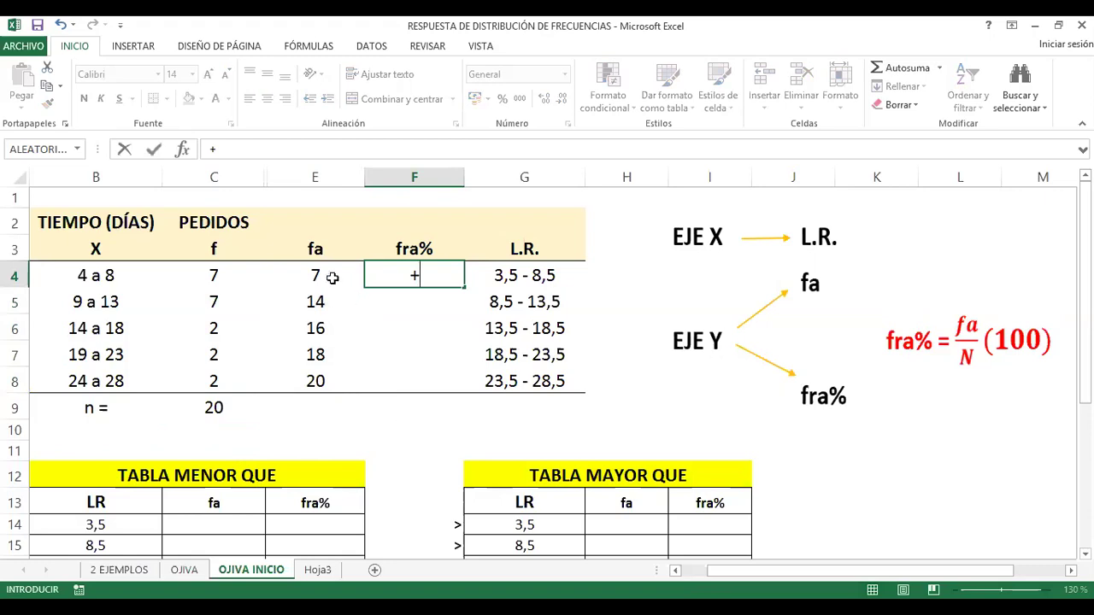
type("(")
left_click(318, 274)
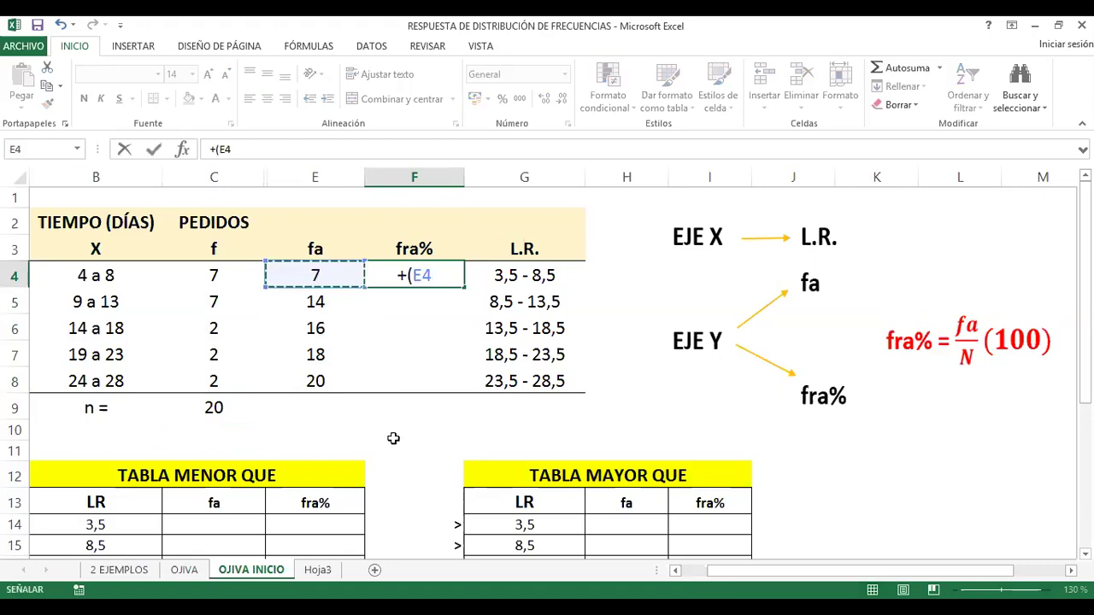
type("/")
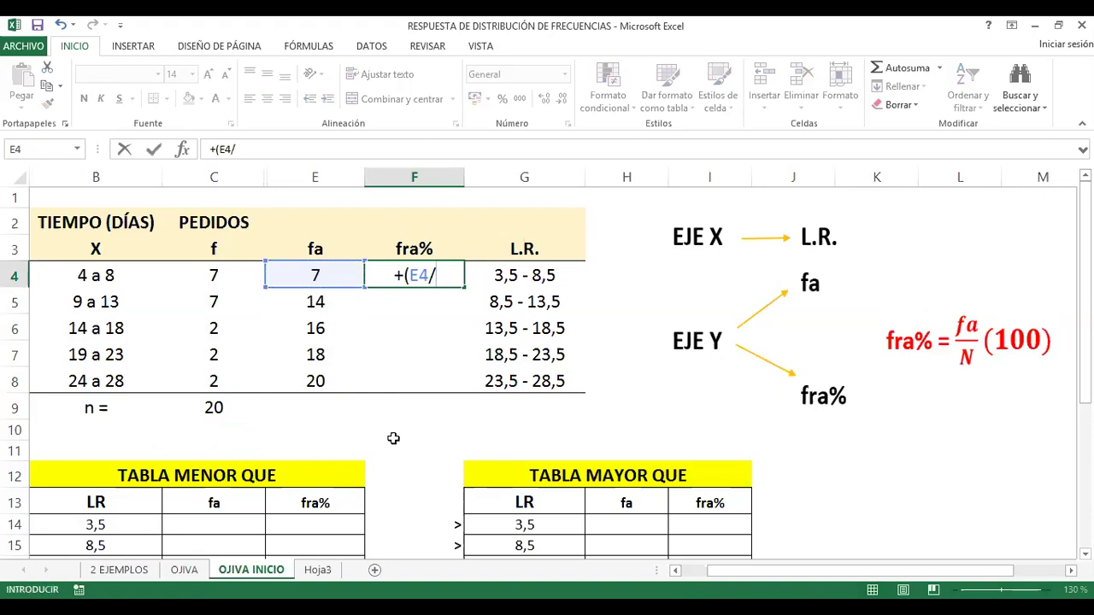
left_click(218, 410)
type("*")
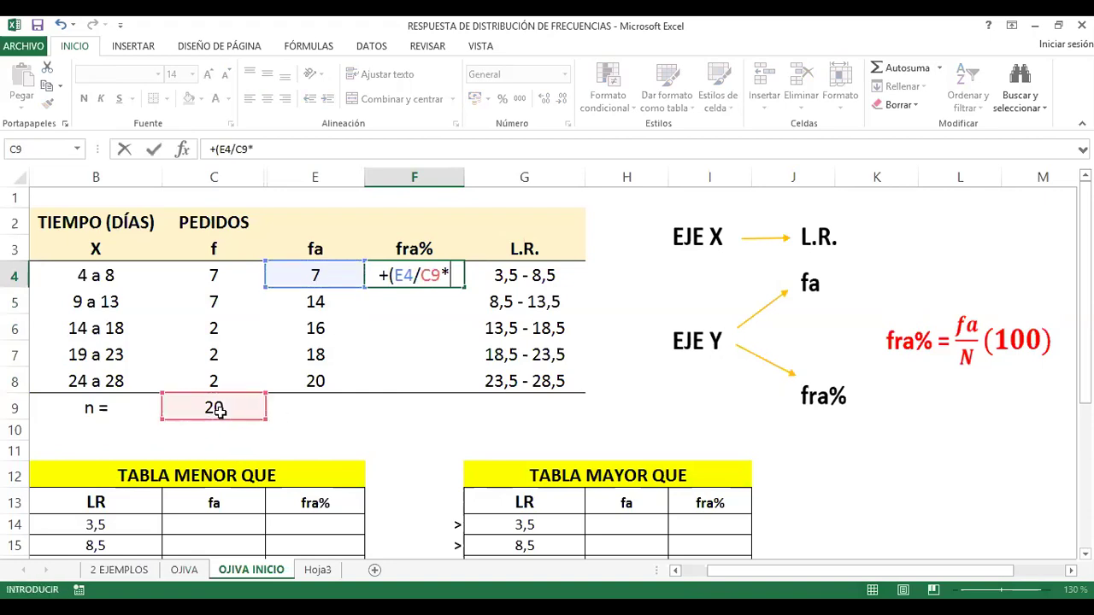
type("100")
key("Return")
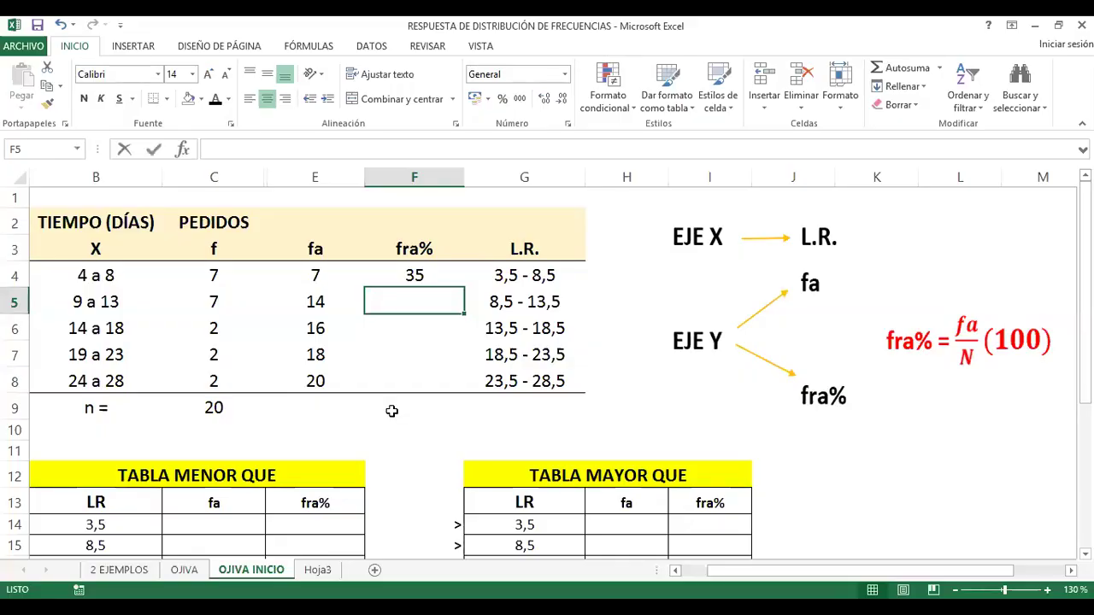
Compute the second cumulative relative percentage in F5 with the formula +(E5/C9*100)
type("+(")
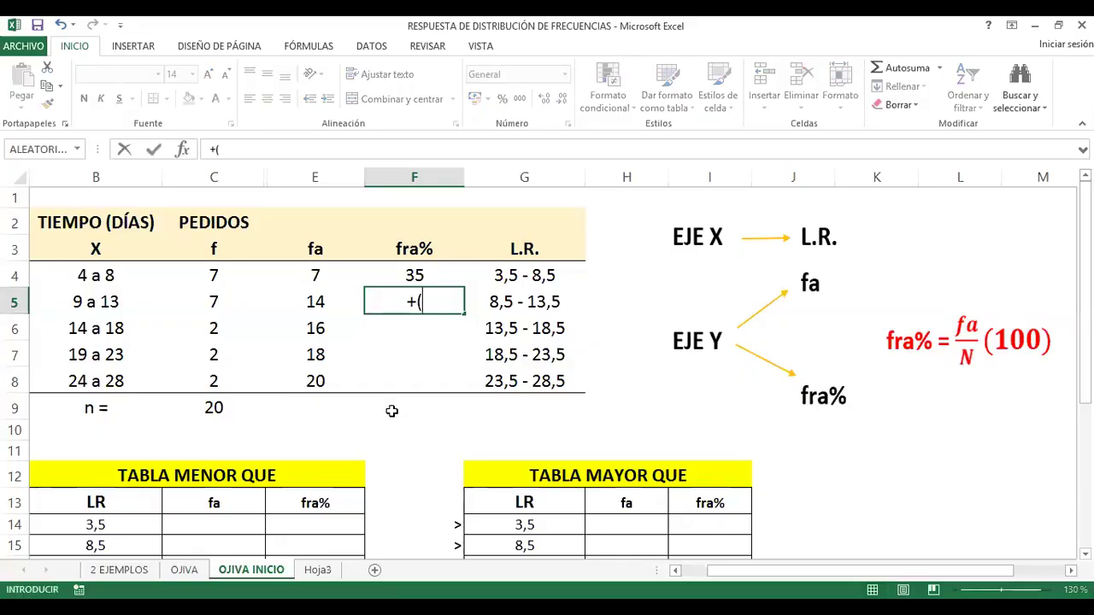
left_click(310, 302)
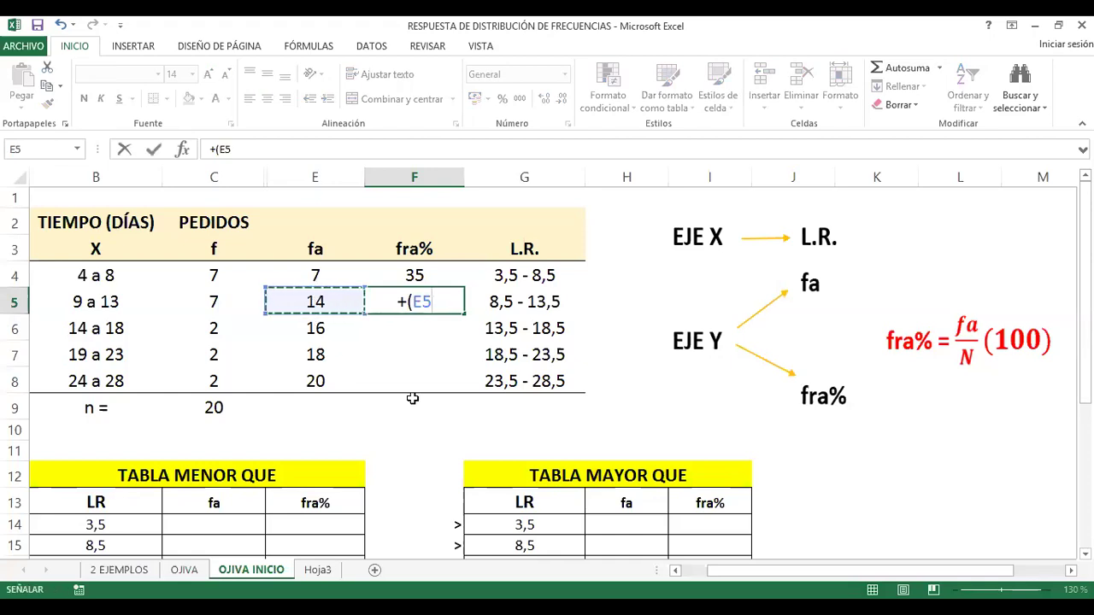
type("/")
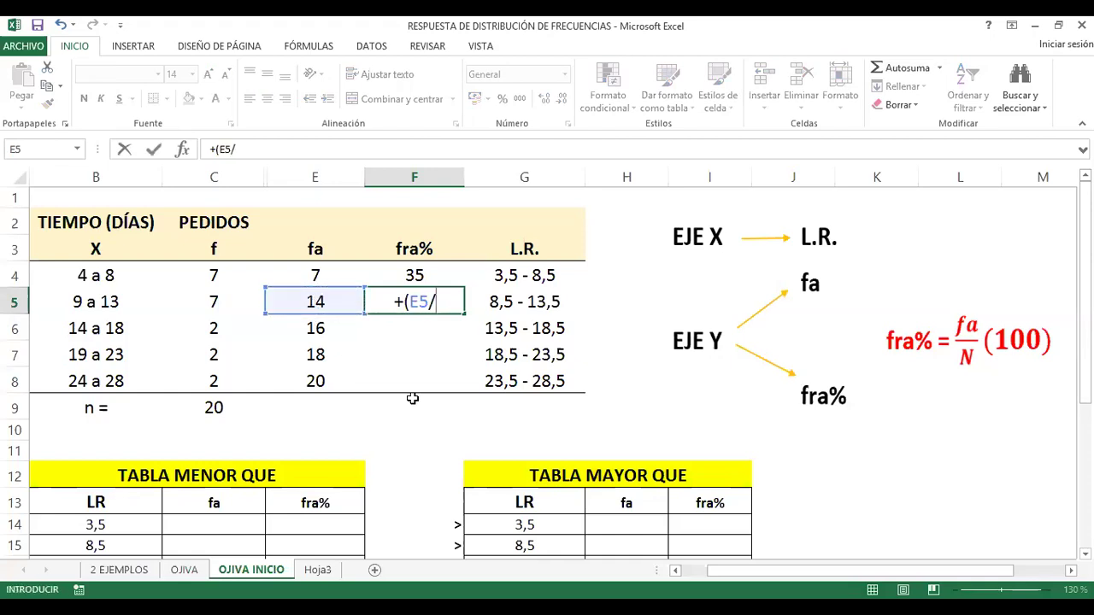
left_click(214, 407)
type("*")
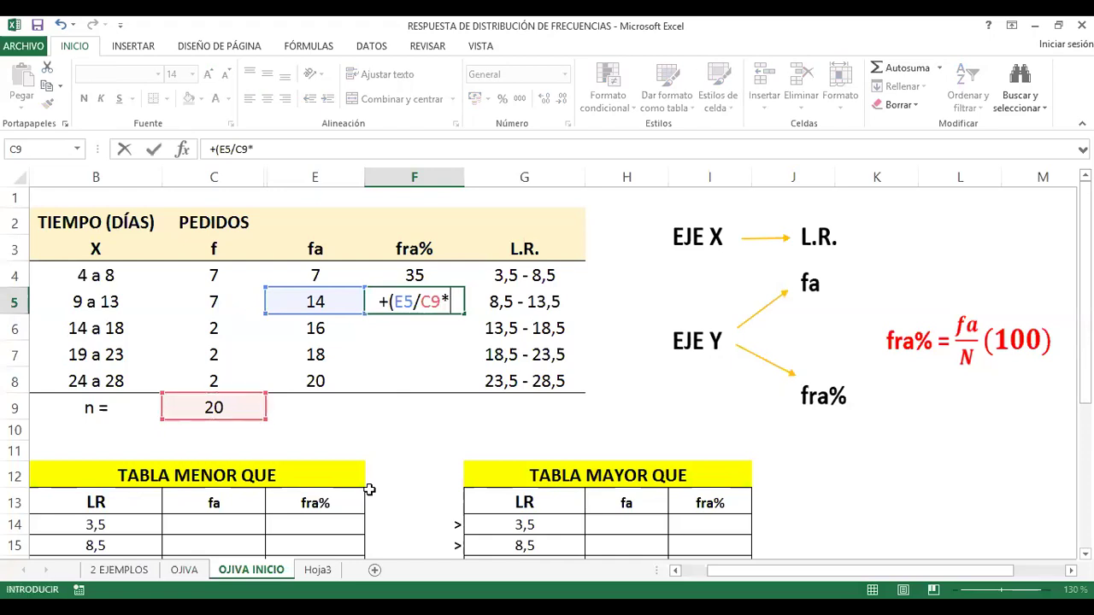
type("100)")
key("Return")
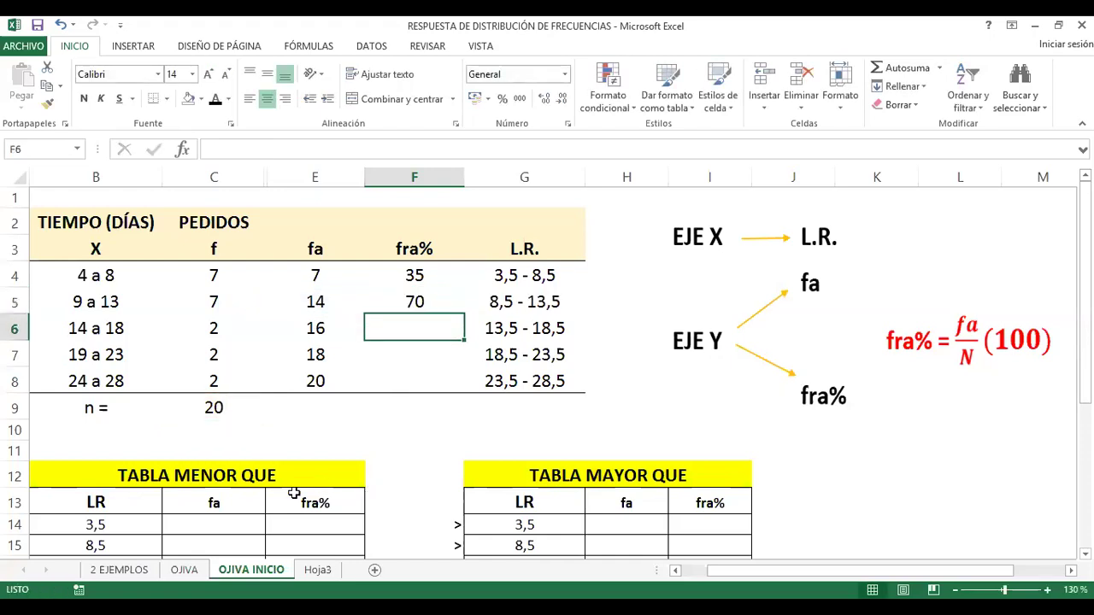
Make the C9 reference absolute in the F5 formula so it reads +(E5/$C$9*100)
left_click(432, 308)
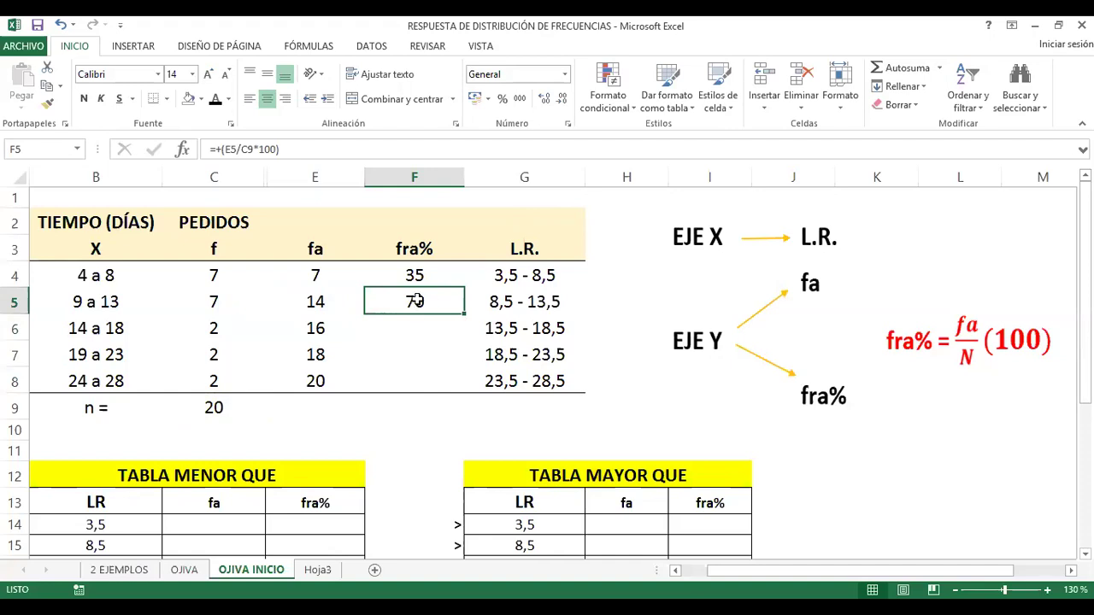
left_click(215, 408)
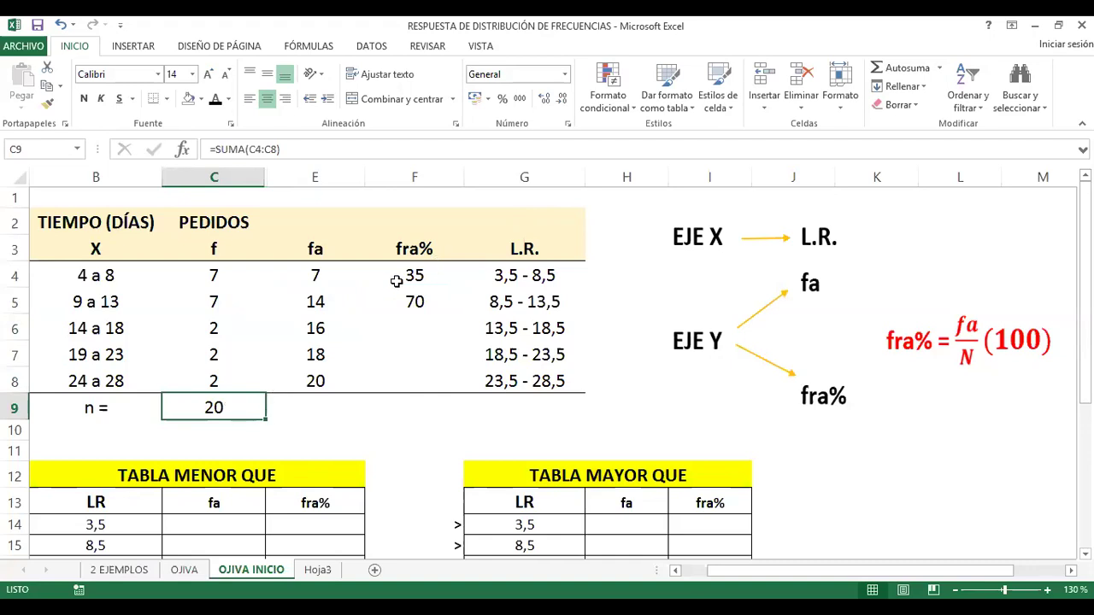
left_click(420, 307)
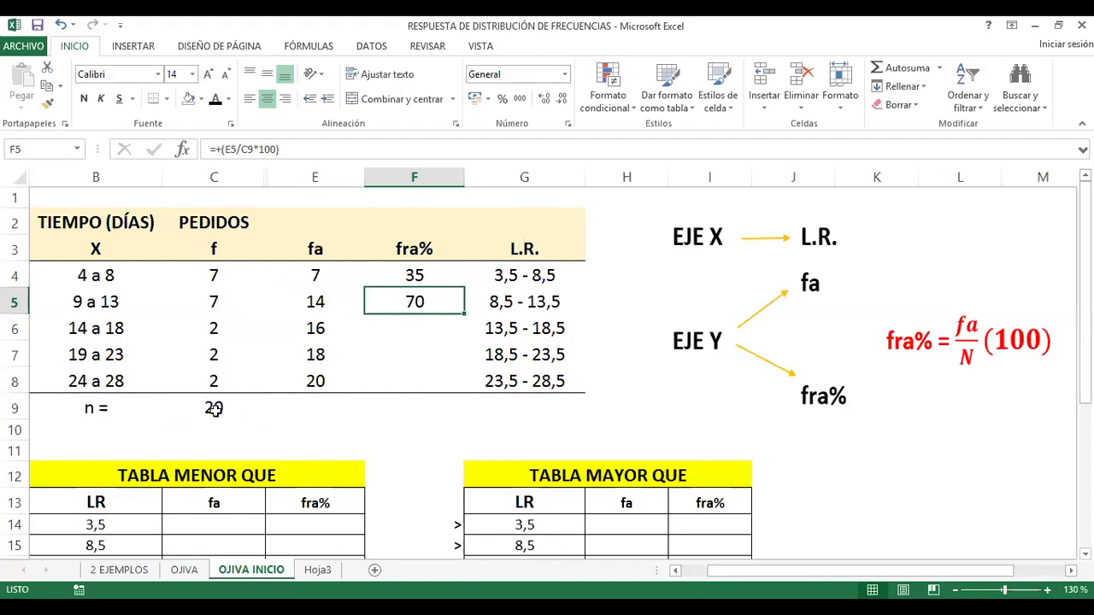
left_click(244, 149)
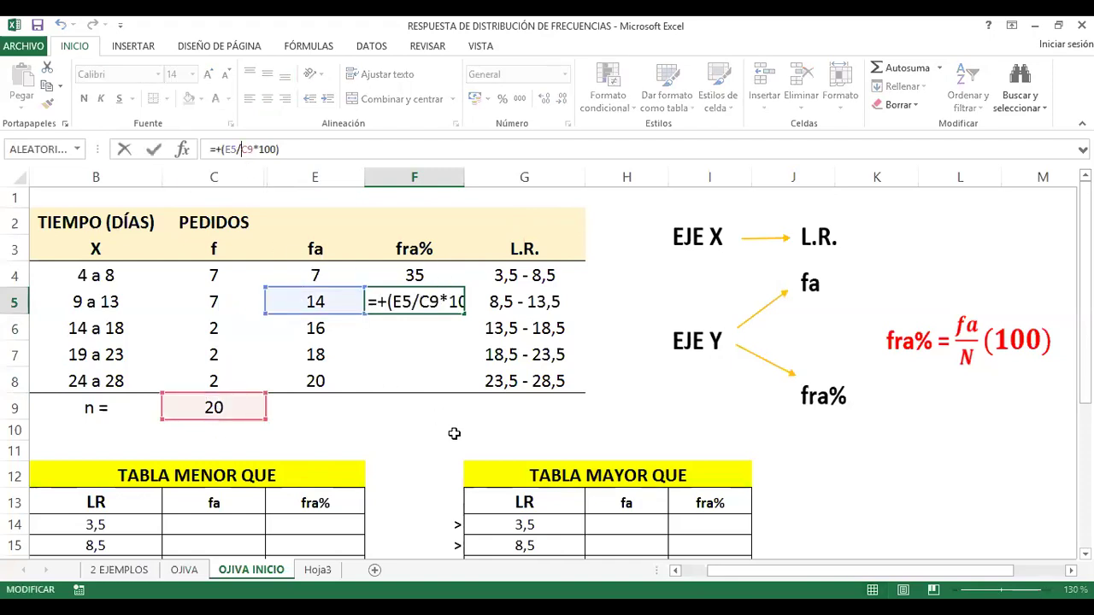
type("$C")
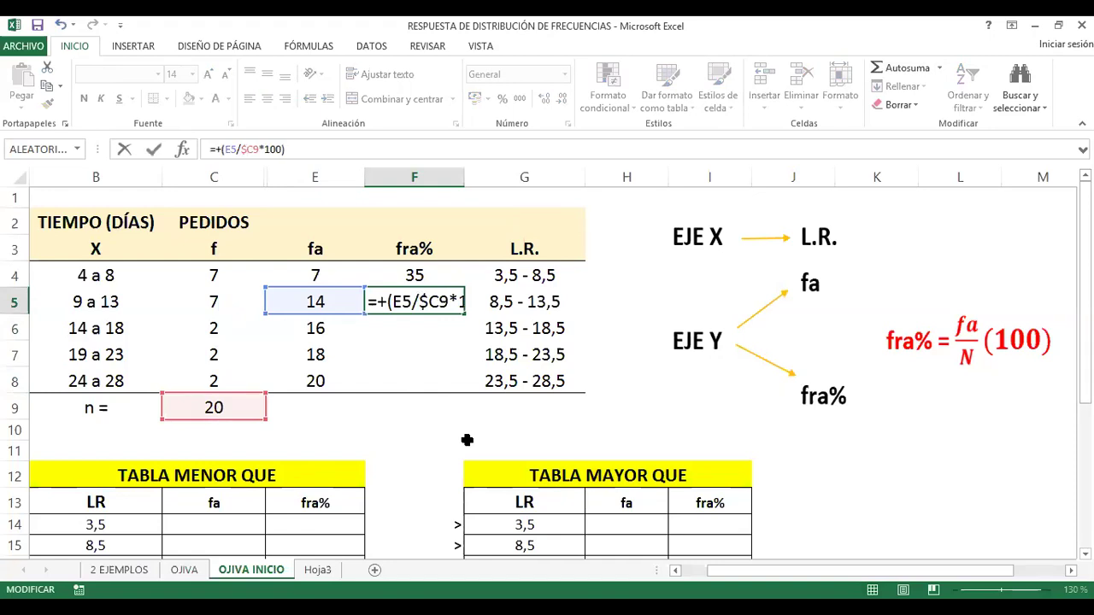
type("$")
key("Return")
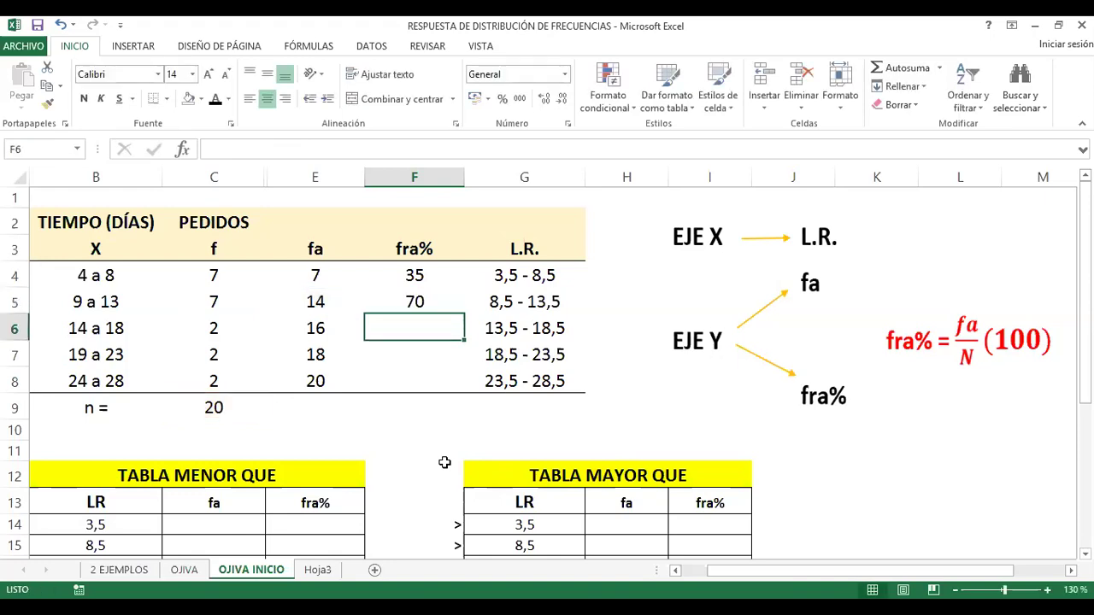
Fill the fra% formula from F5 down through F8
left_click(428, 304)
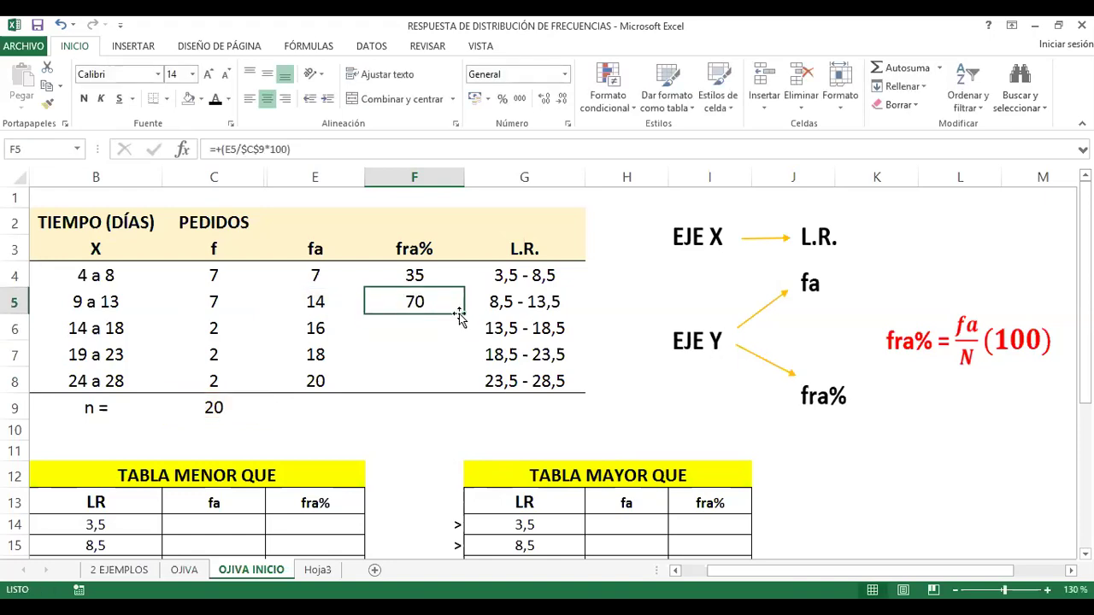
left_click_drag(464, 314, 467, 391)
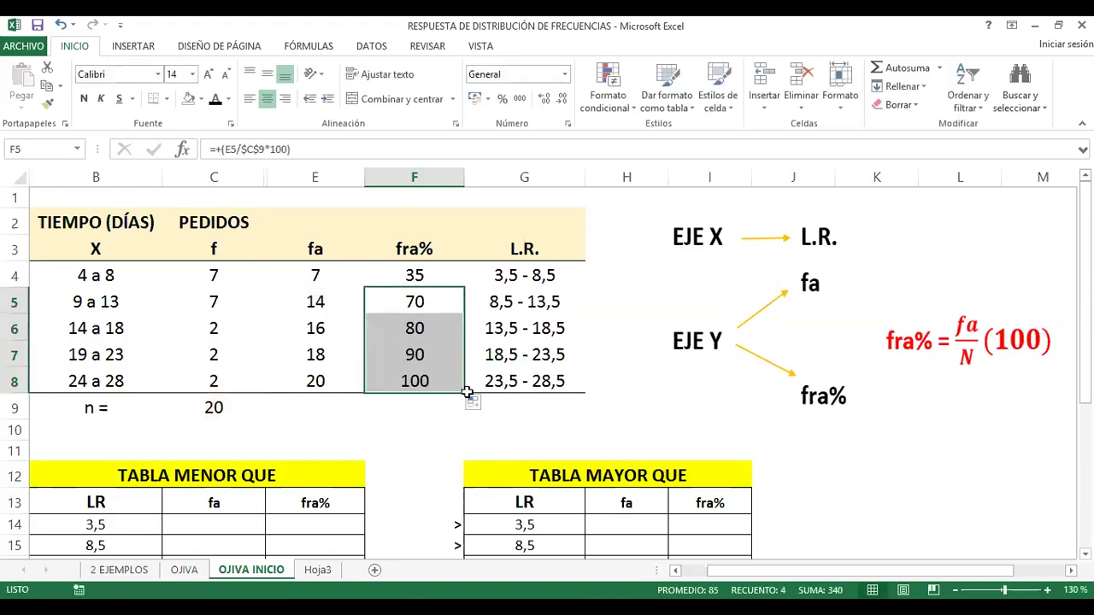
left_click(432, 428)
left_click(427, 382)
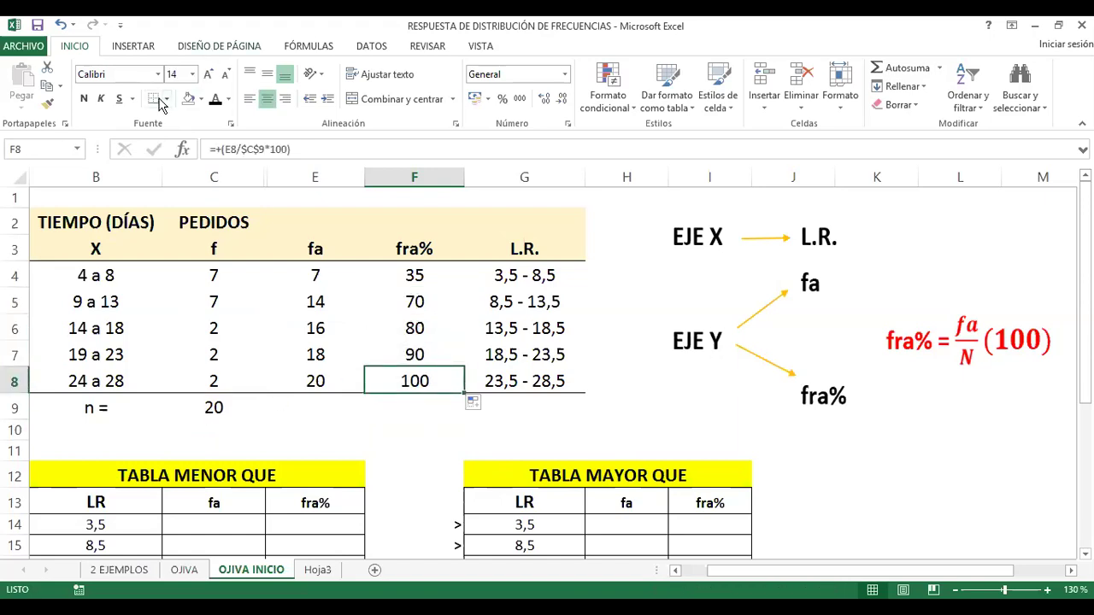
left_click(639, 381)
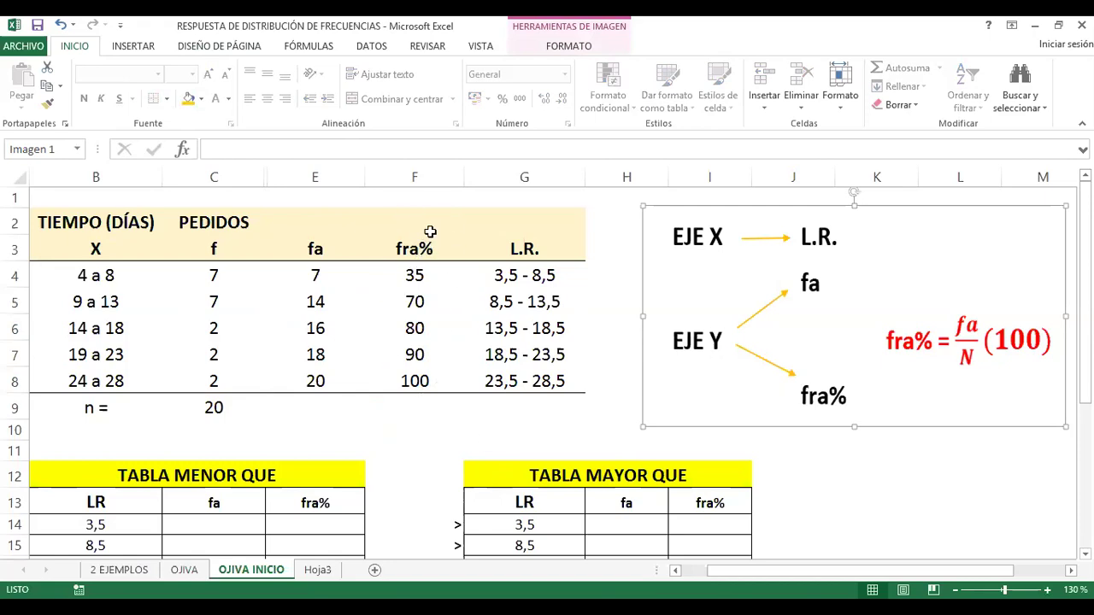
left_click(423, 383)
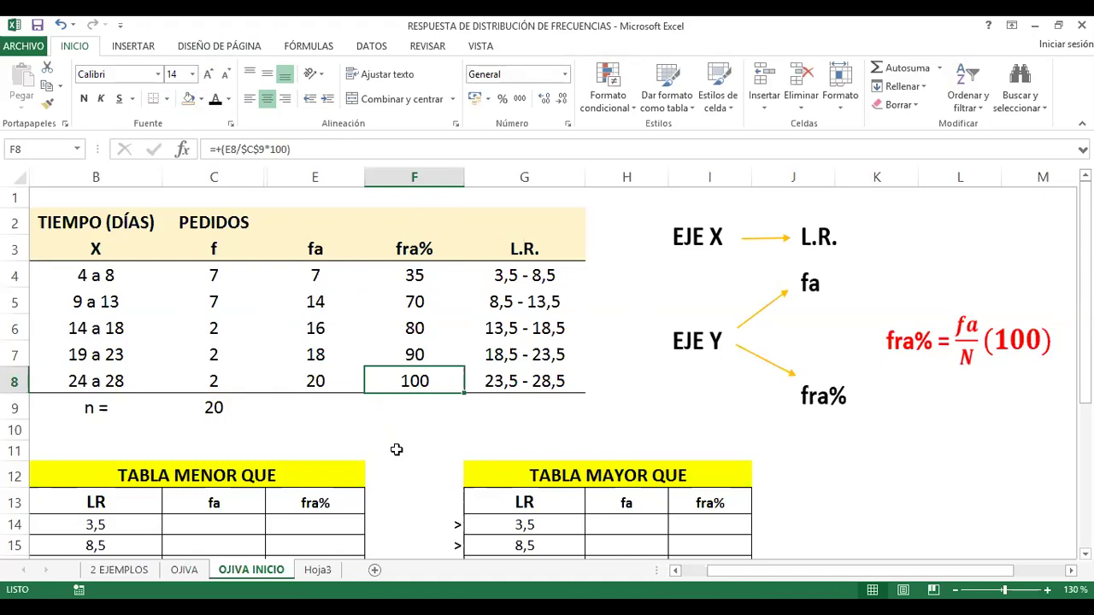
left_click(318, 382)
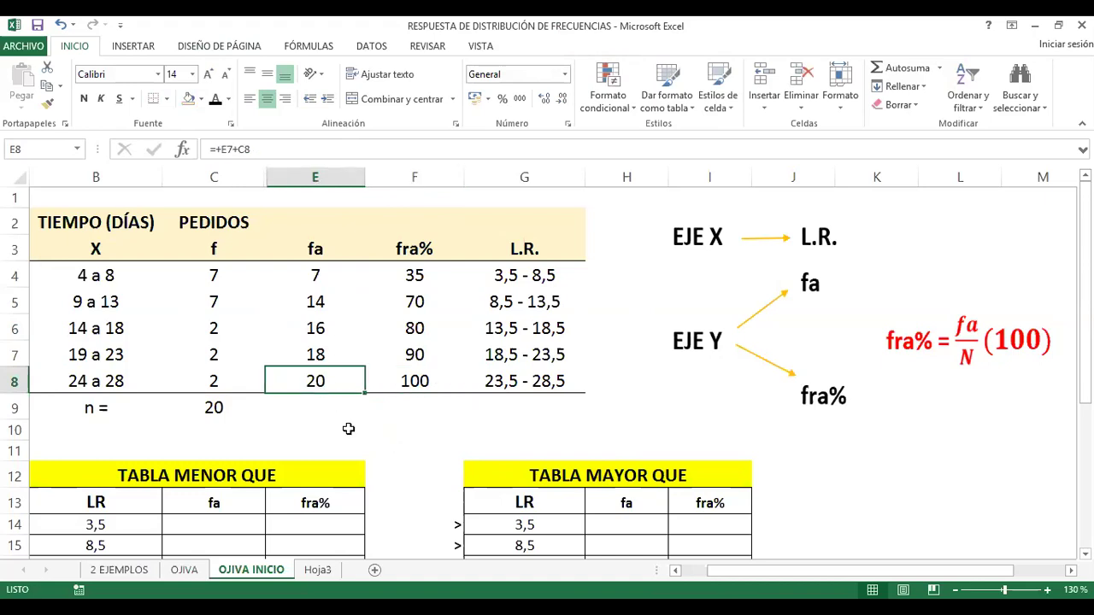
left_click(415, 427)
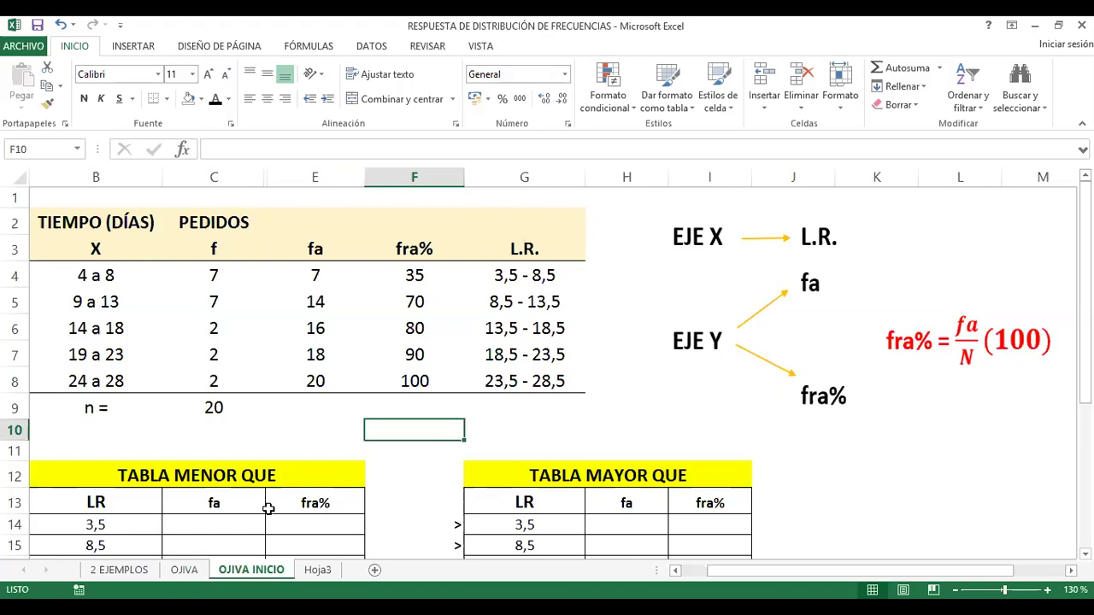
Hide the empty row 11 above the TABLA MENOR QUE and TABLA MAYOR QUE tables
scroll(268, 508, "down", 1)
scroll(268, 508, "up", 1)
scroll(547, 367, "down", 1)
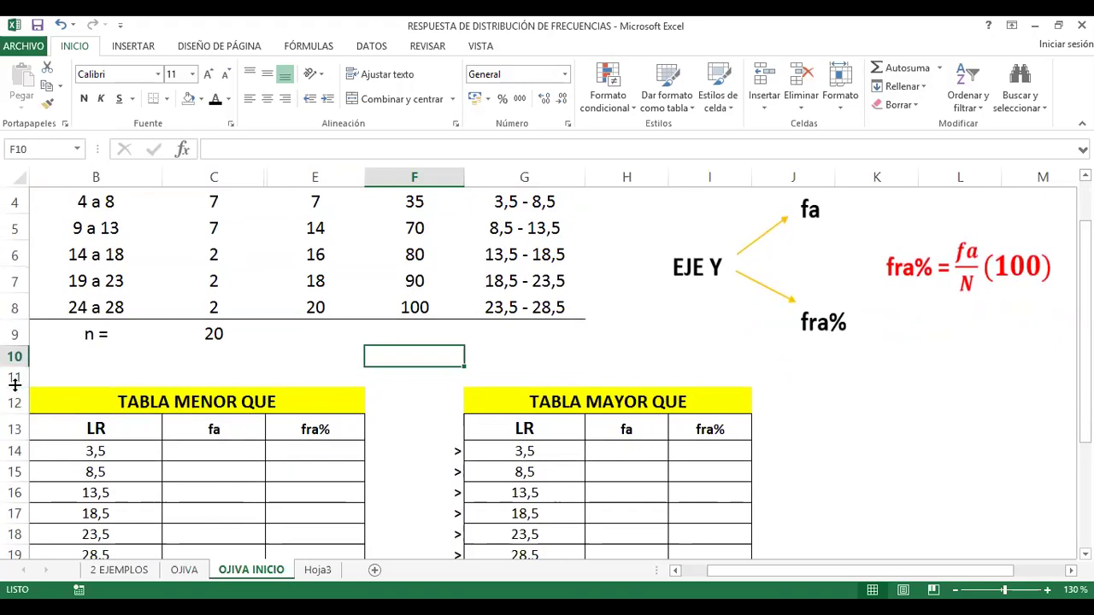
left_click_drag(15, 385, 12, 358)
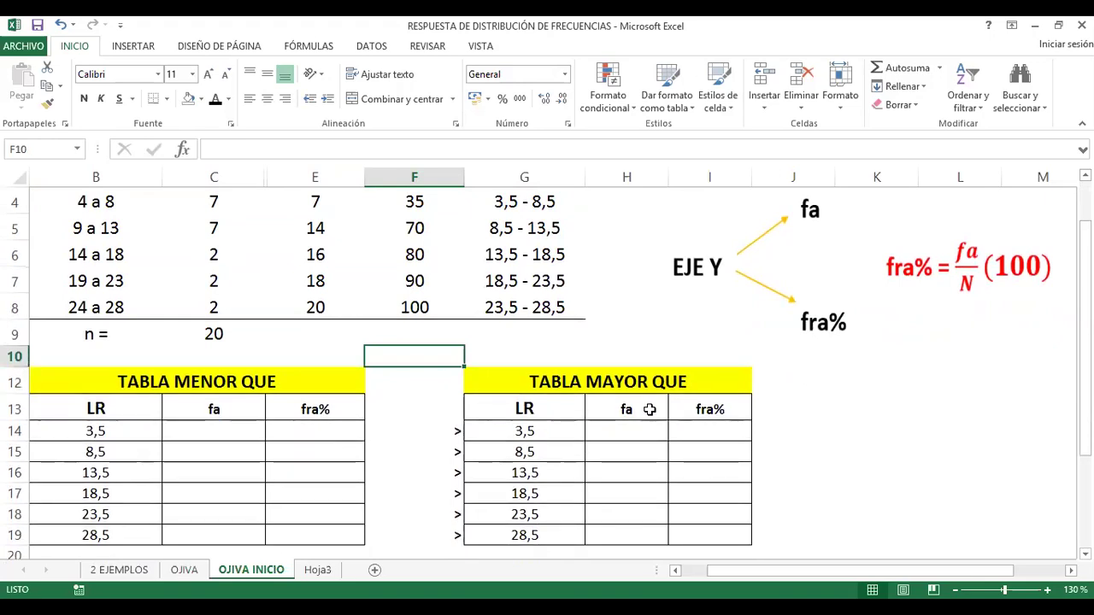
left_click(888, 437)
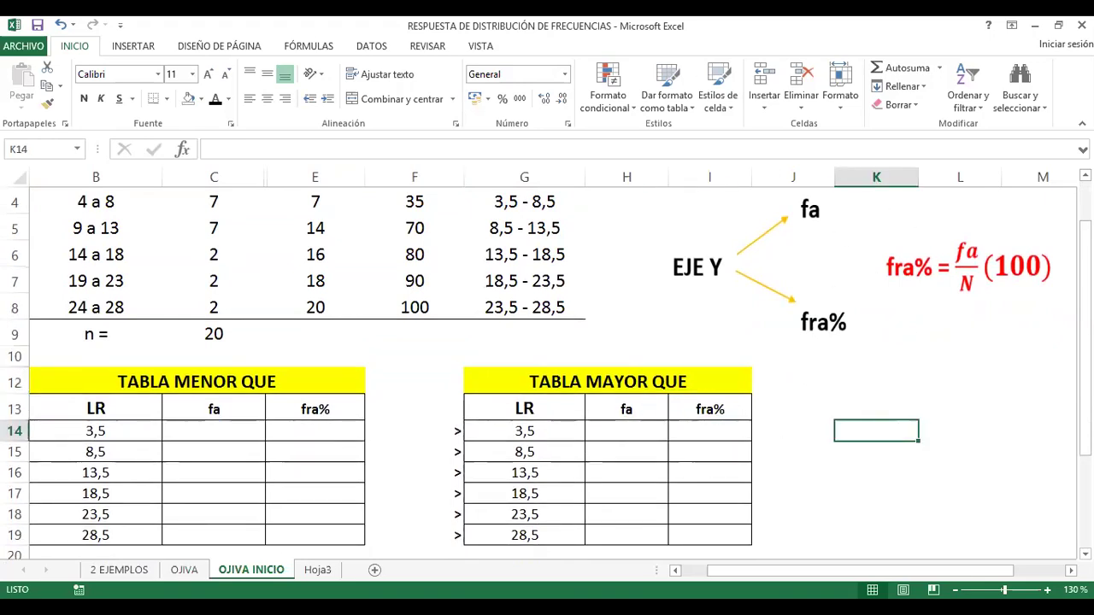
Clear the less-than signs from A14:A19 beside the TABLA MENOR QUE limits
scroll(983, 240, "up", 1)
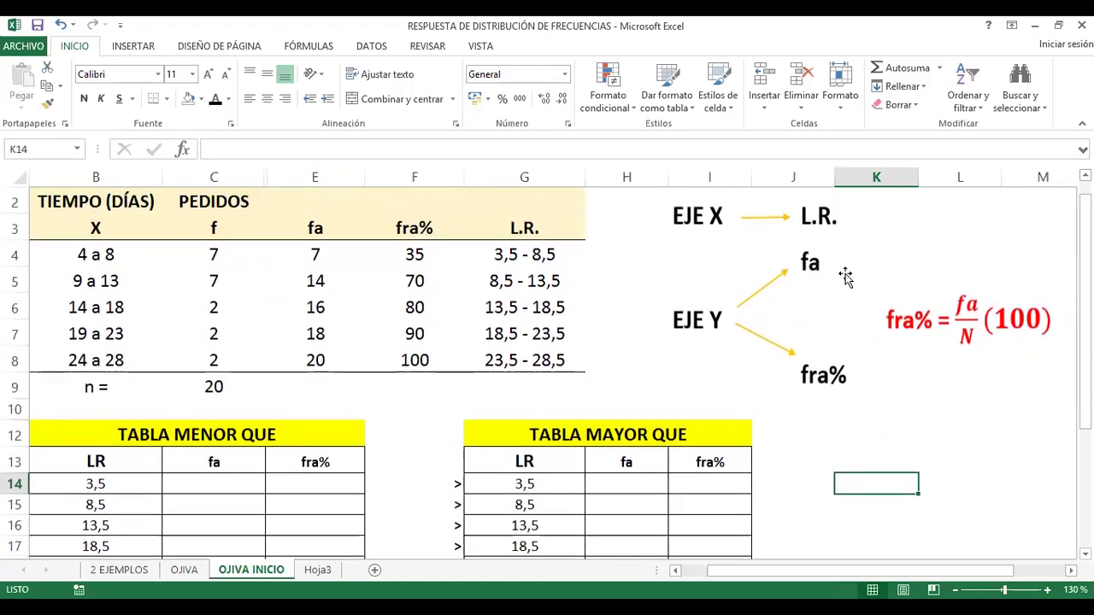
left_click(108, 462)
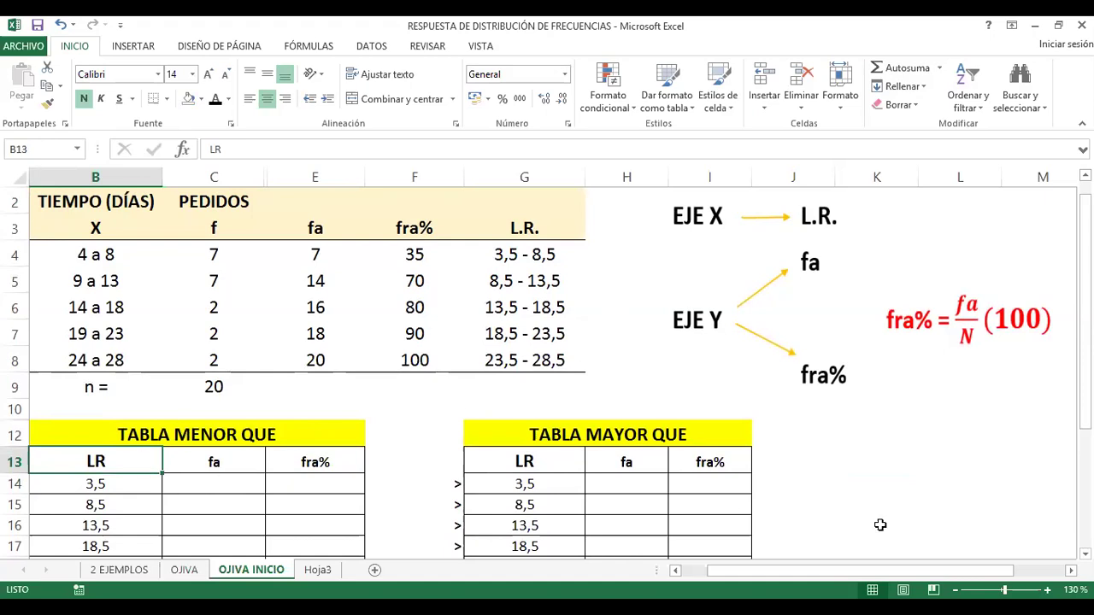
scroll(546, 373, "down", 1)
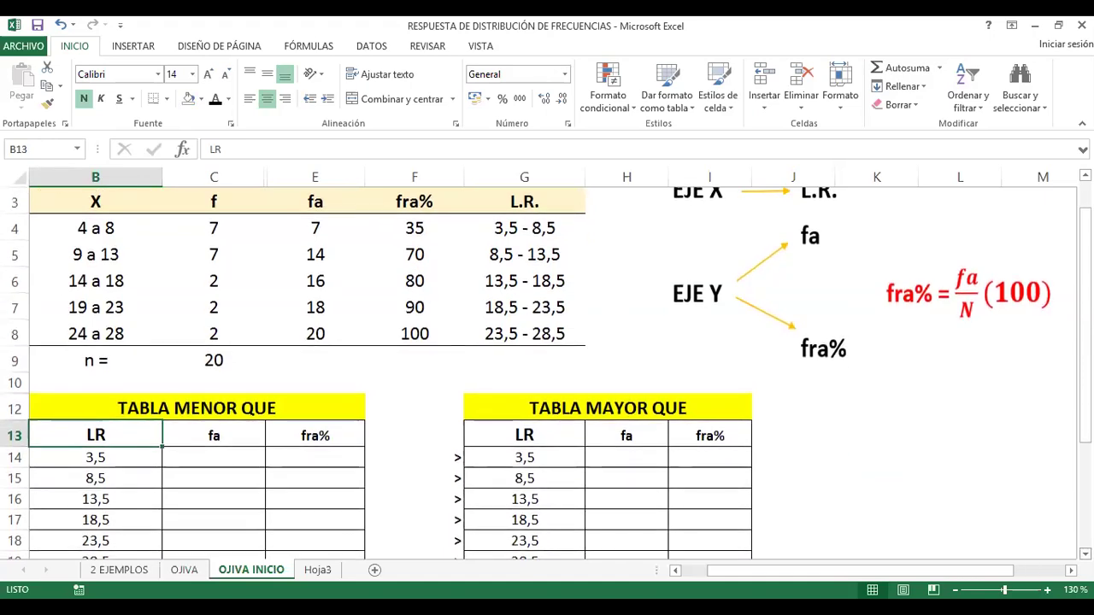
scroll(547, 374, "down", 1)
scroll(891, 463, "down", 1, "ctrl")
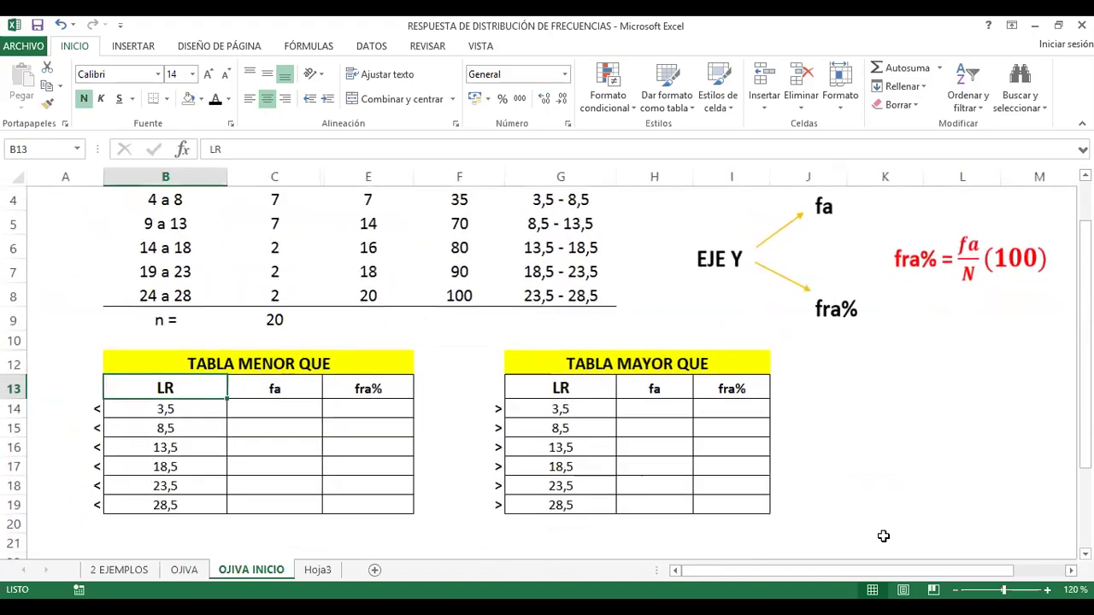
scroll(893, 530, "up", 3)
scroll(894, 532, "down", 3)
left_click_drag(94, 406, 101, 506)
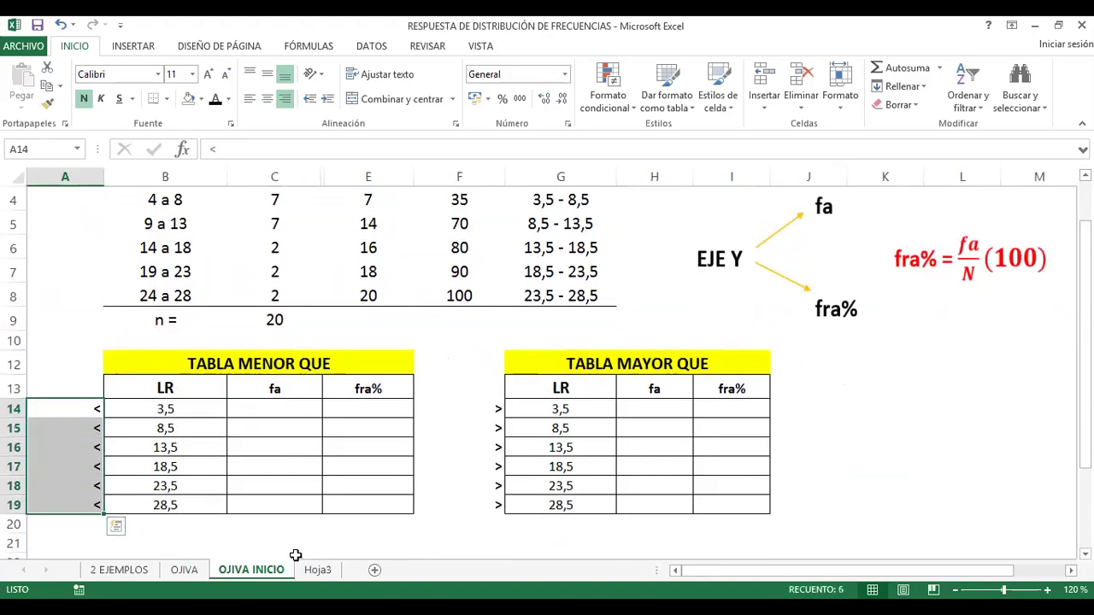
key("Delete")
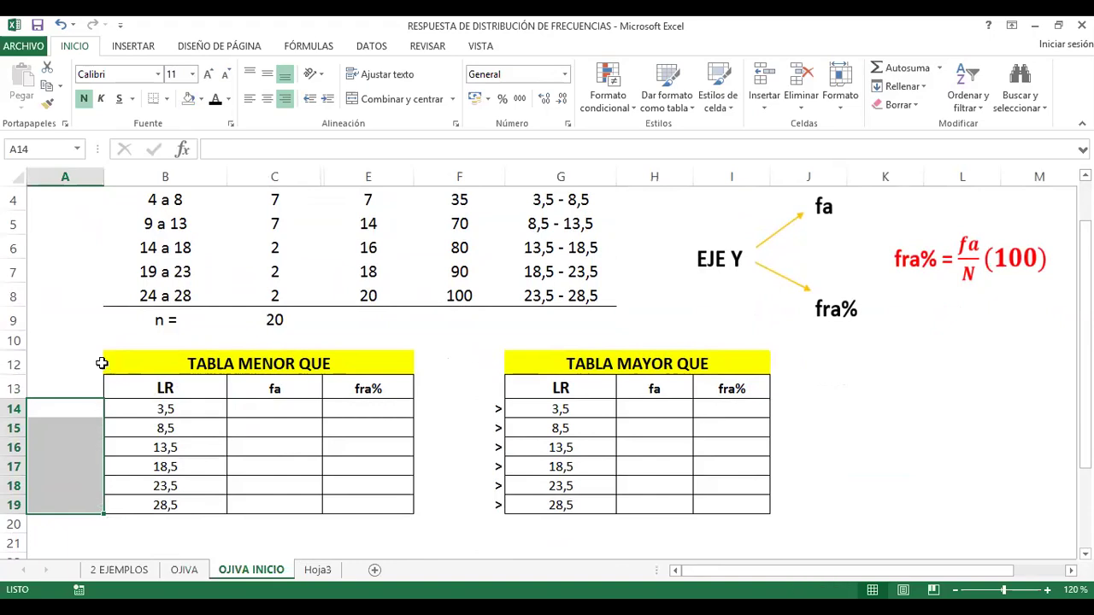
Insert the less-than symbol (<) in A14 and fill it down through A19
left_click(89, 411)
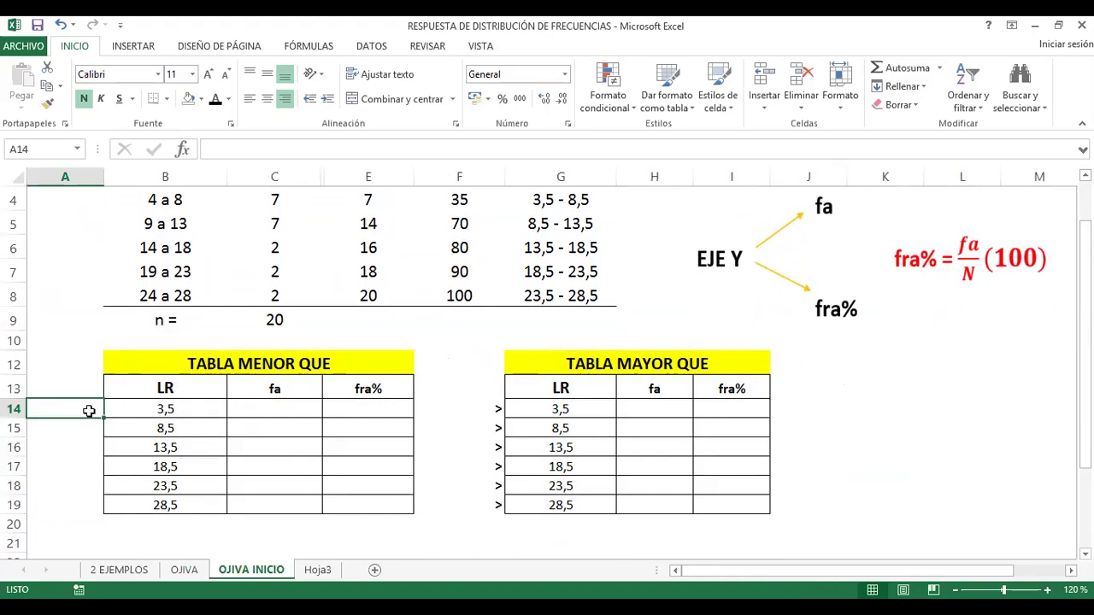
left_click(134, 48)
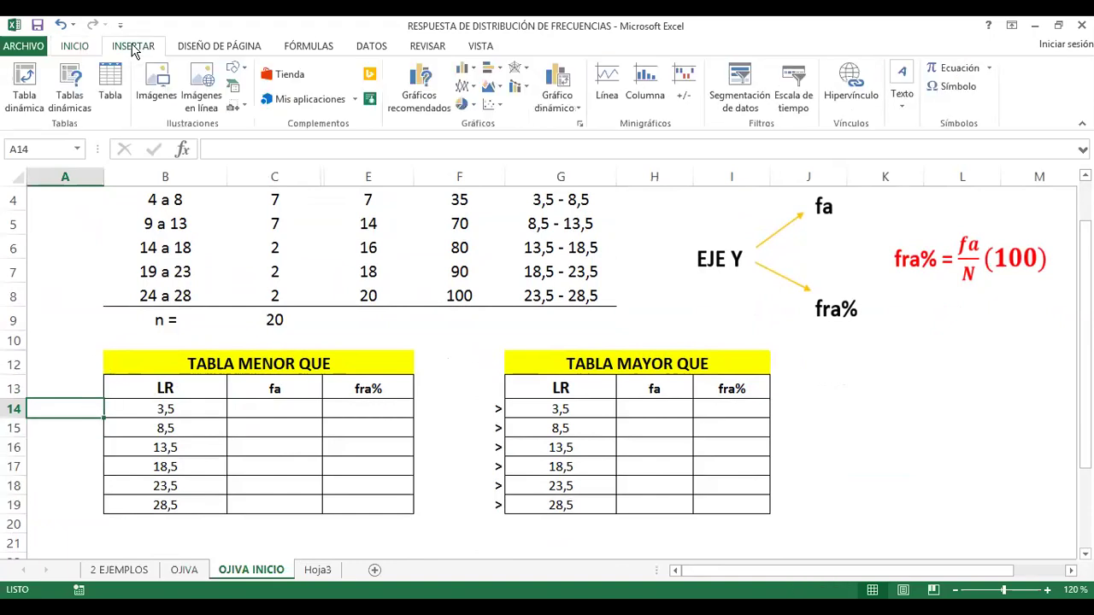
left_click(956, 88)
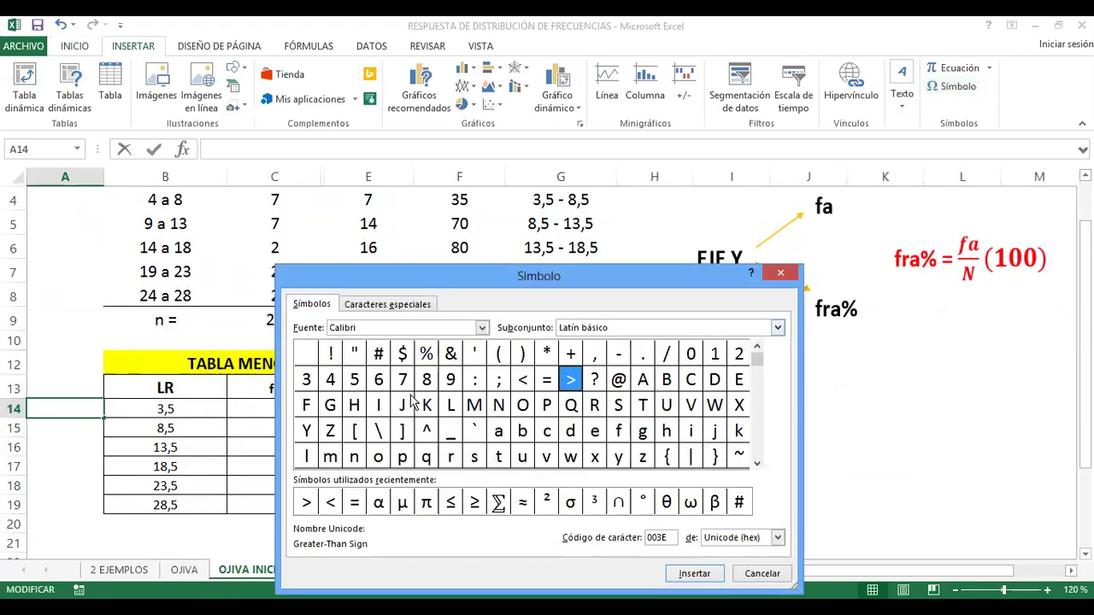
double_click(330, 504)
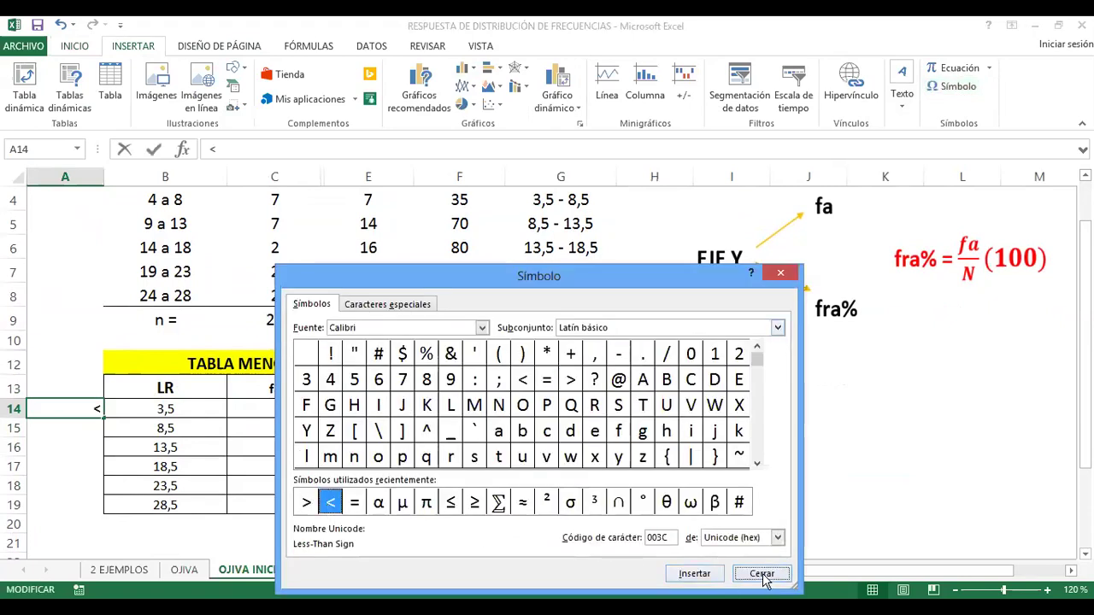
left_click(761, 573)
left_click_drag(103, 417, 101, 510)
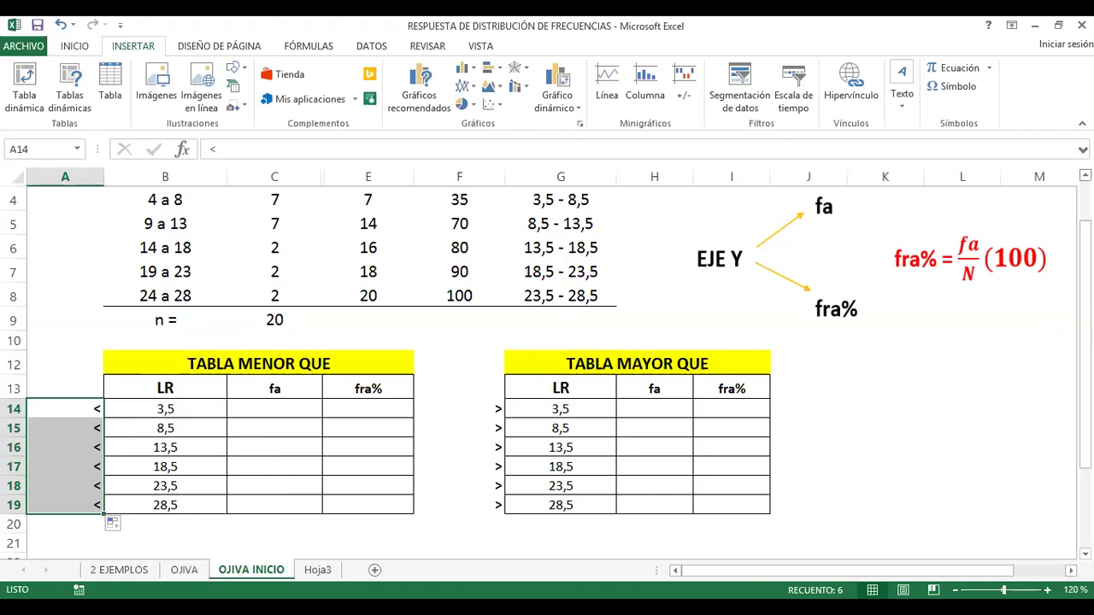
Examine the real limits in G4:G8 against the LR, fa and fra% columns of TABLA MENOR QUE
scroll(213, 406, "up", 1)
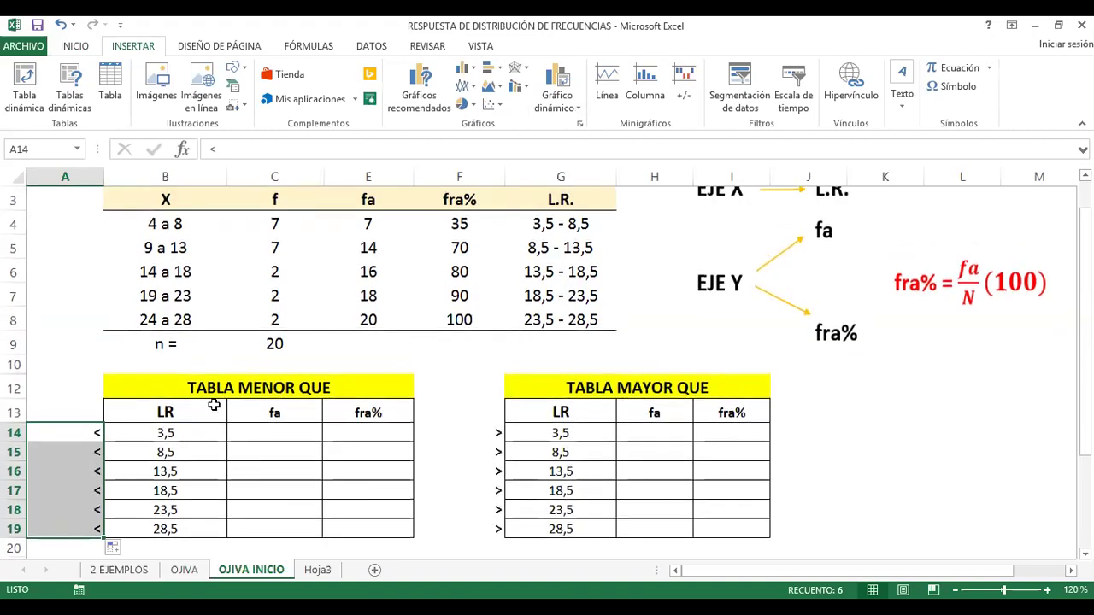
left_click(78, 387)
left_click(544, 223)
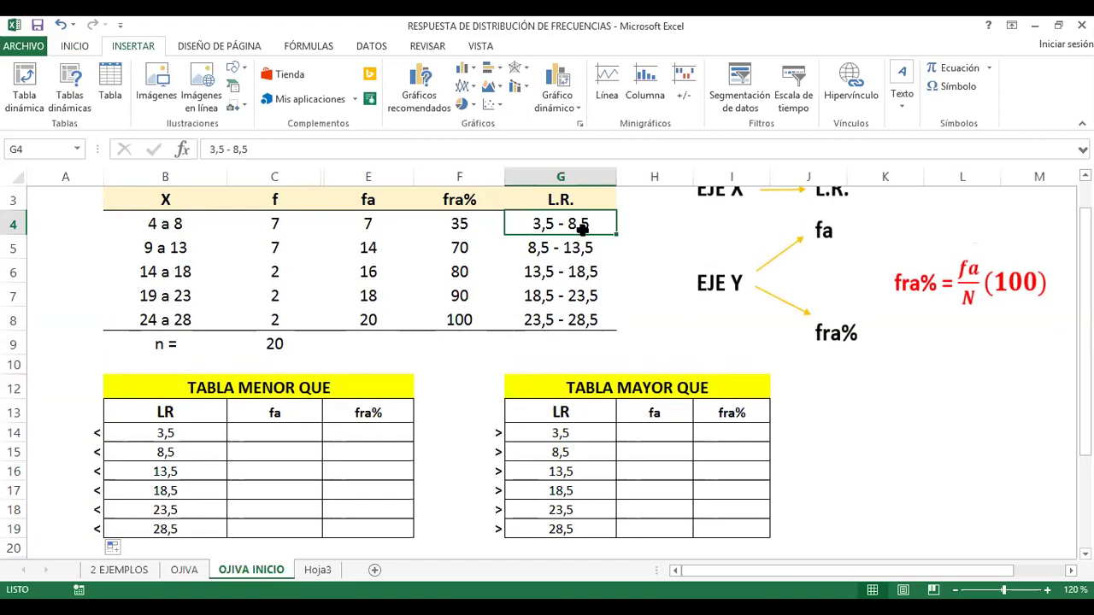
left_click(577, 320)
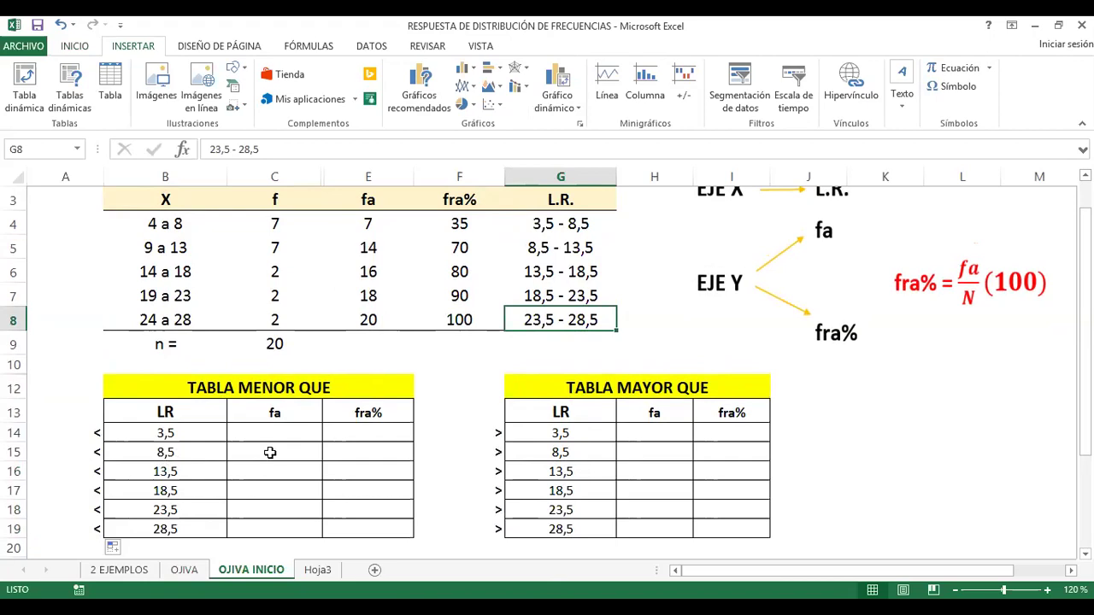
left_click_drag(279, 433, 384, 544)
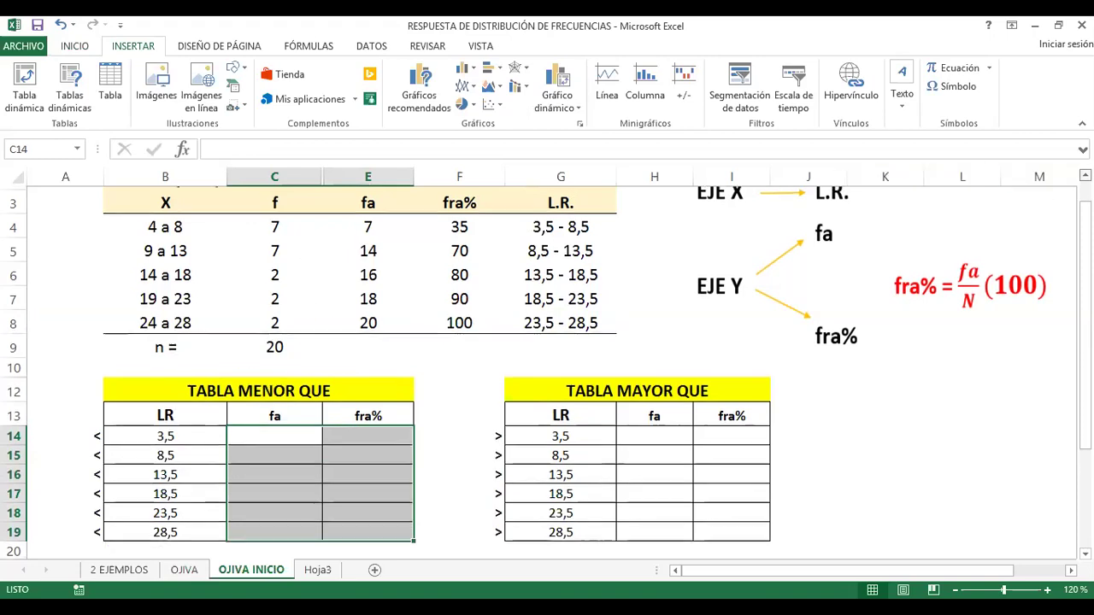
scroll(517, 252, "up", 1)
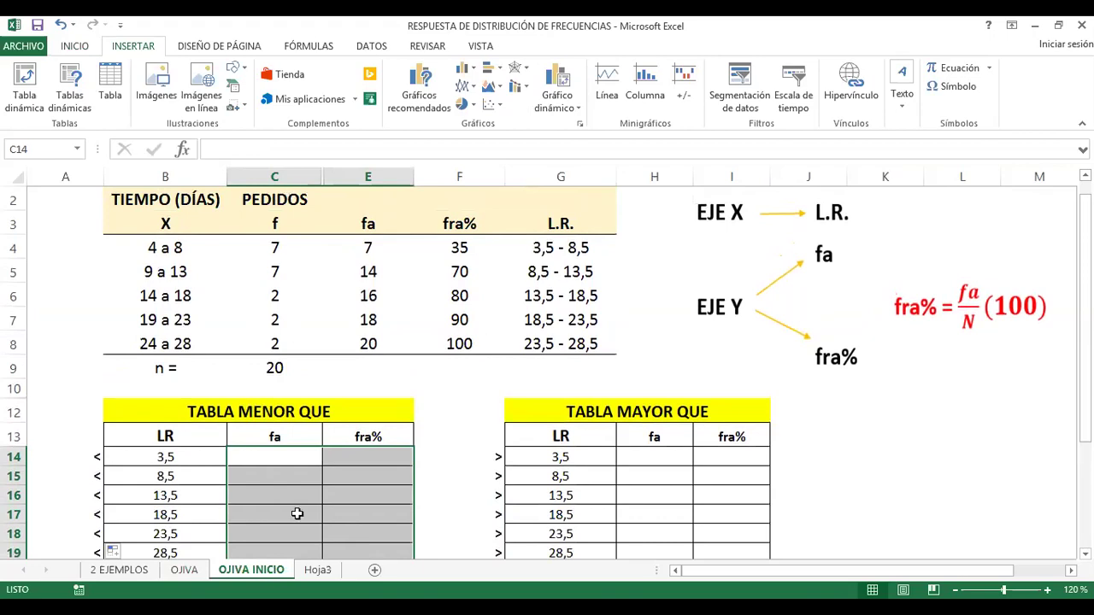
scroll(274, 513, "down", 1)
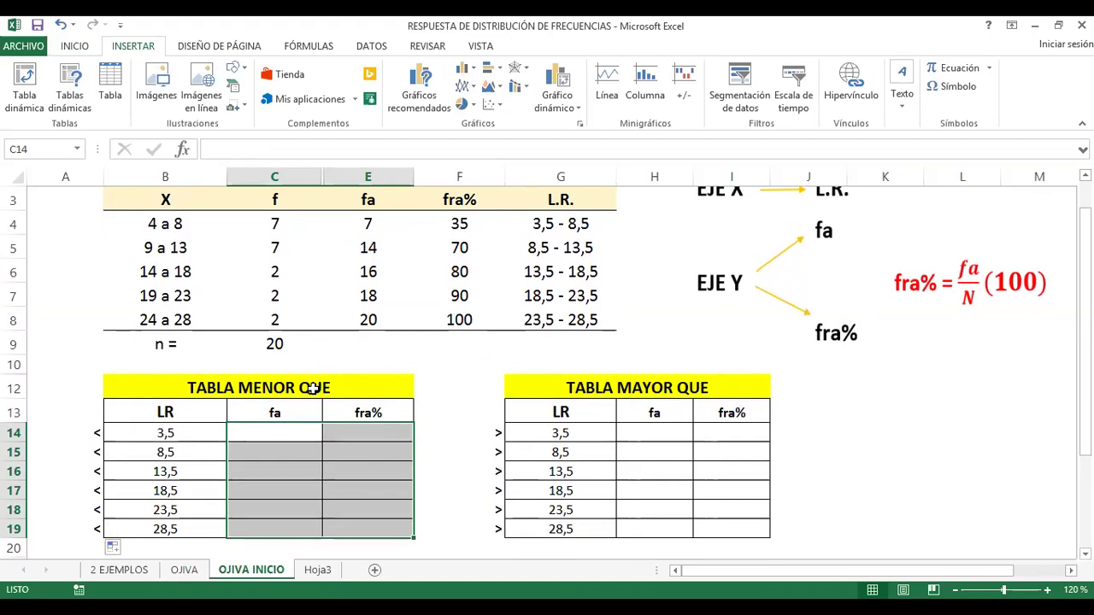
left_click_drag(534, 220, 542, 320)
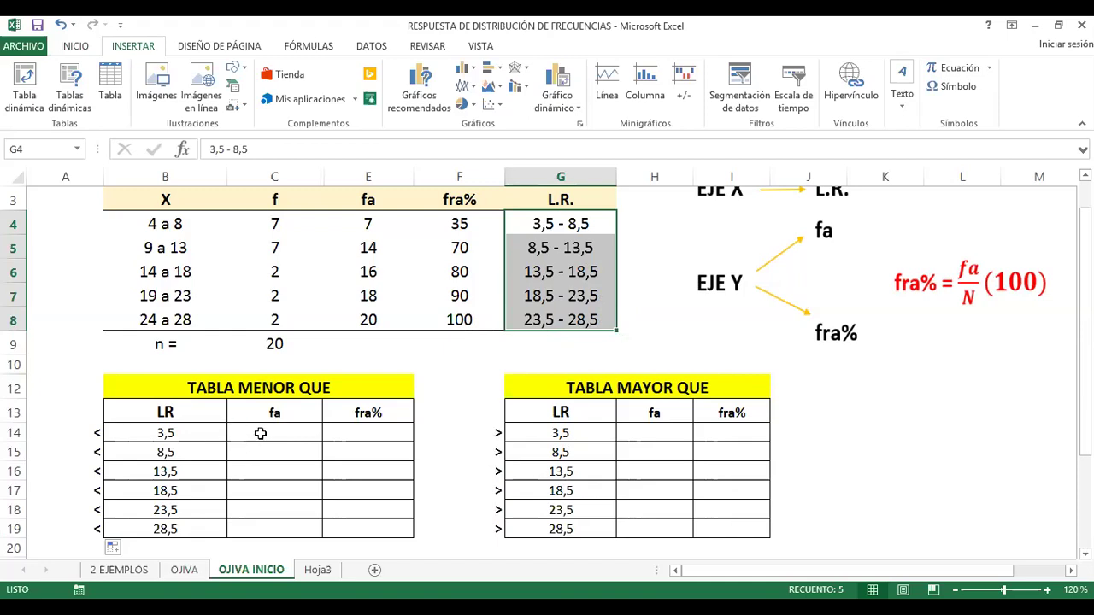
Enter 0 for both fa and fra% beside the limit 3,5 in TABLA MENOR QUE
left_click(261, 433)
type("0")
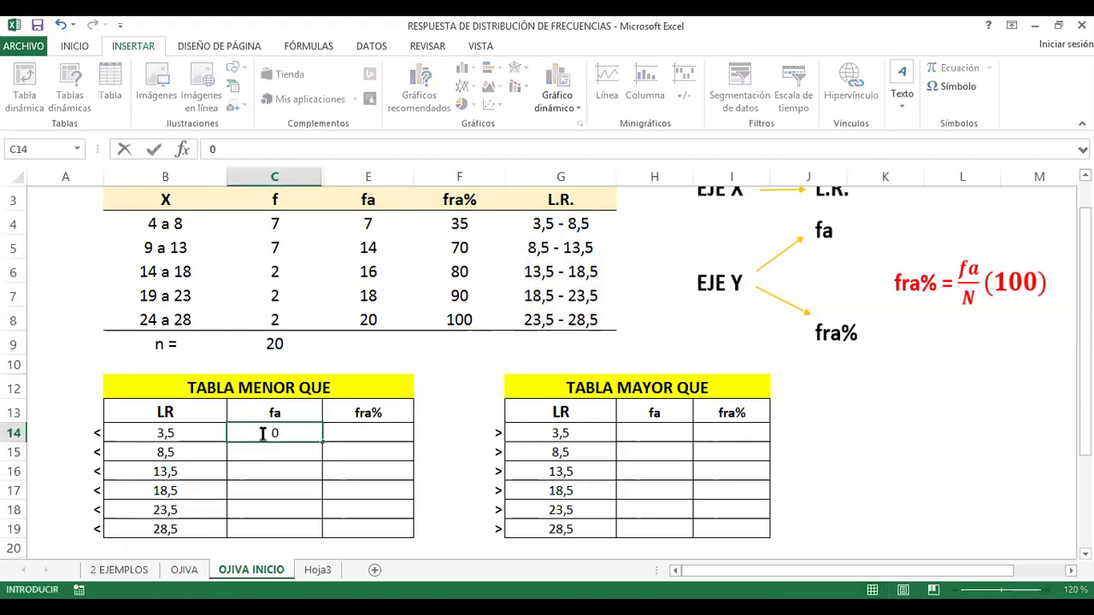
key("Tab")
type("0")
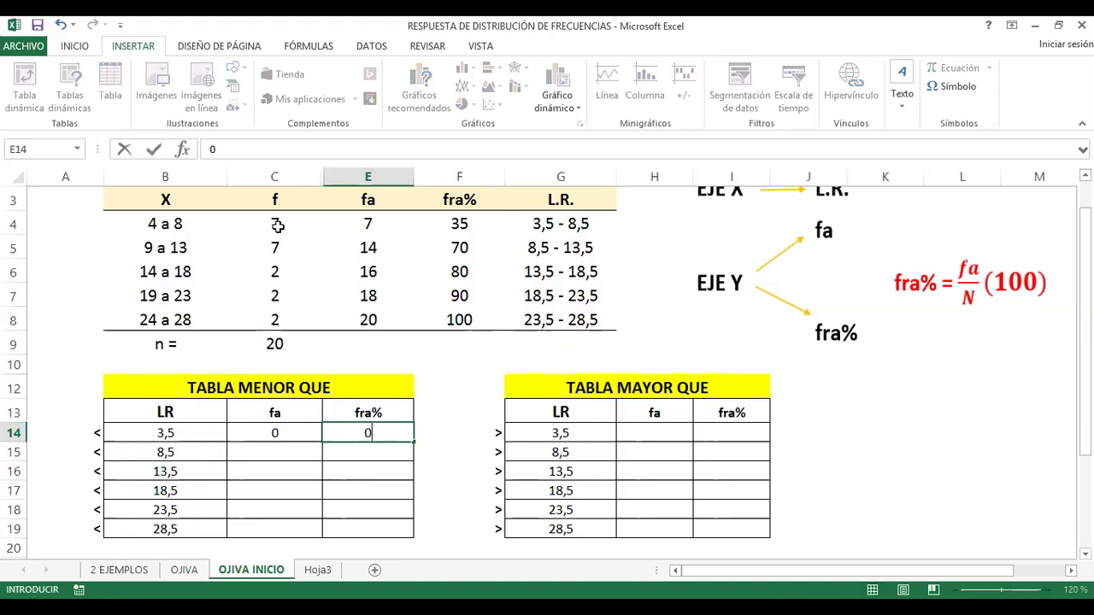
Enter fa 7 and fra% 35 from the 4 a 8 class beside the limit 8,5 in TABLA MENOR QUE
left_click(161, 451)
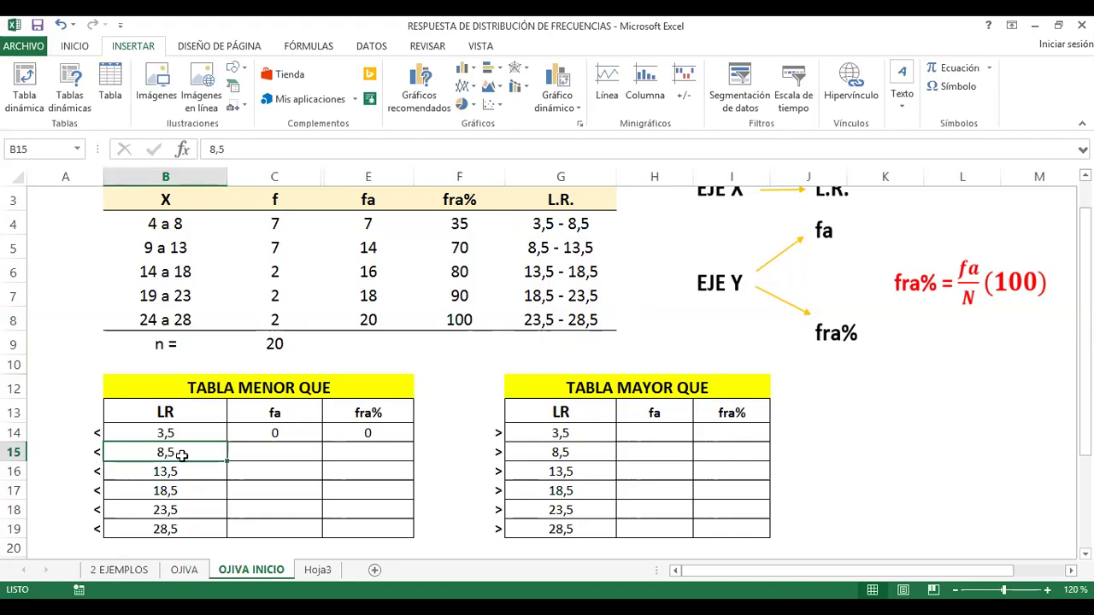
left_click(536, 224)
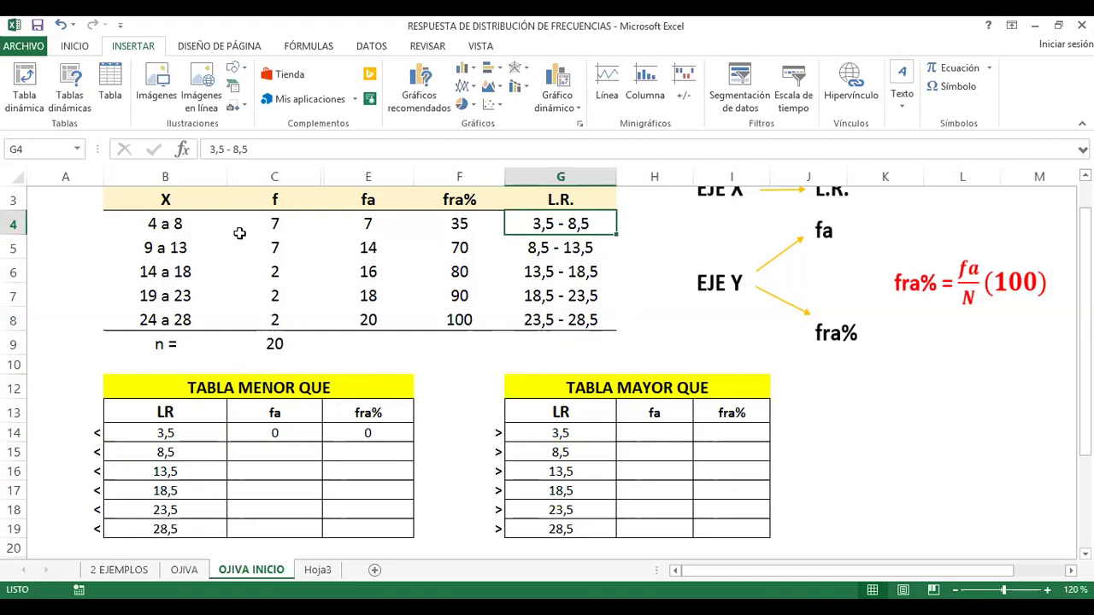
left_click_drag(137, 224, 546, 224)
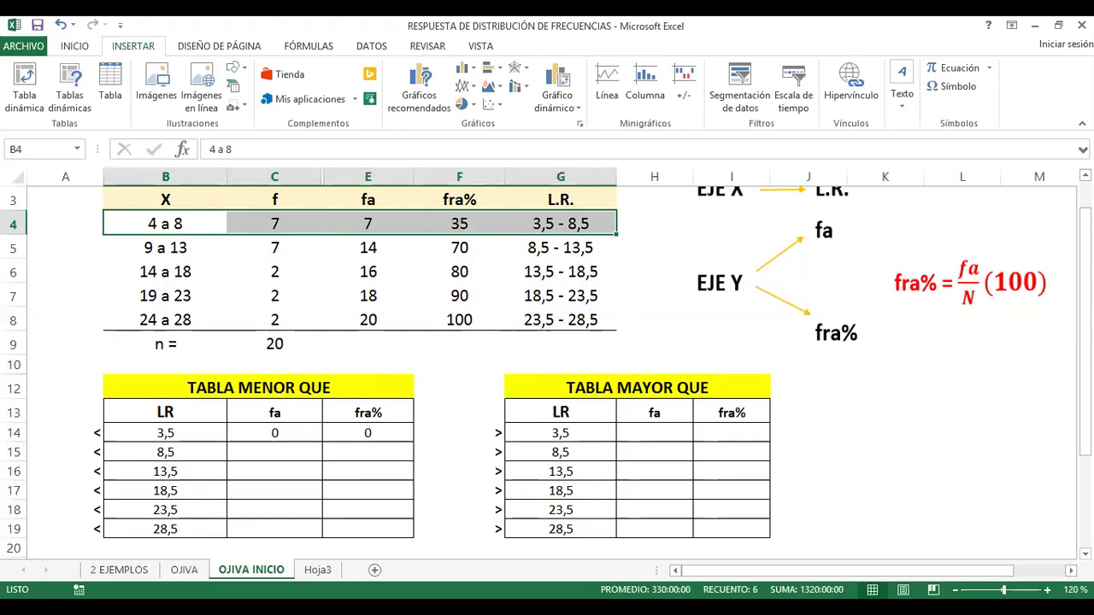
left_click(275, 224)
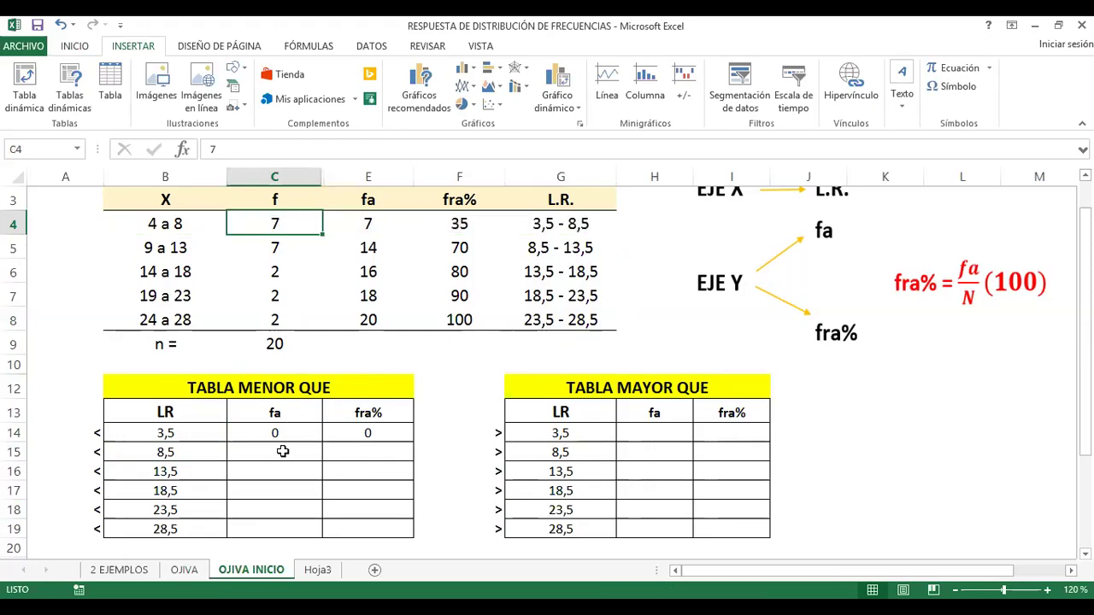
left_click(283, 453)
type("7")
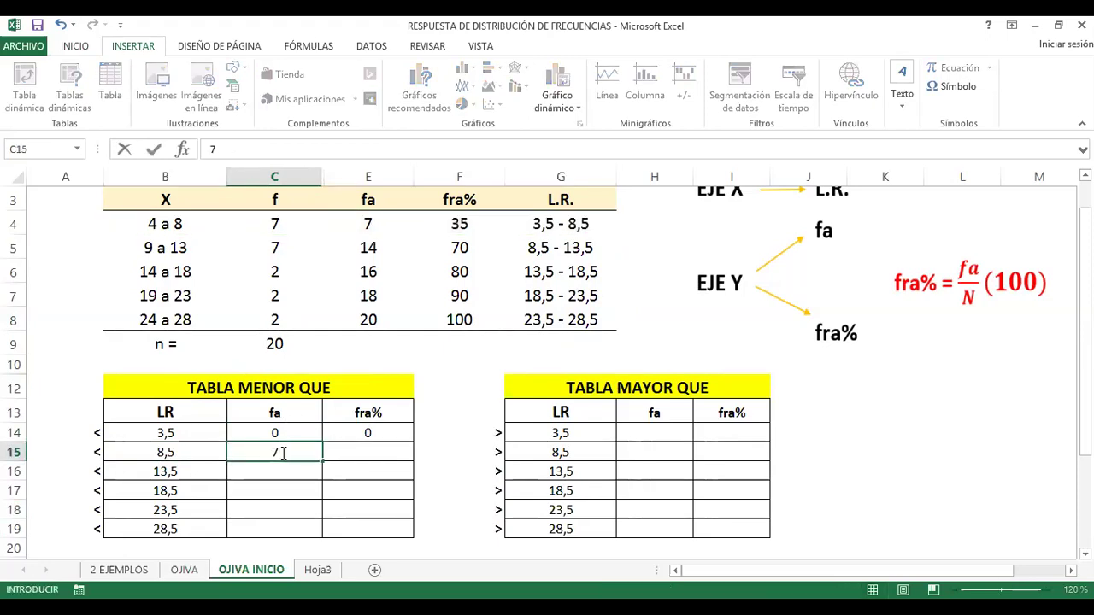
left_click(381, 460)
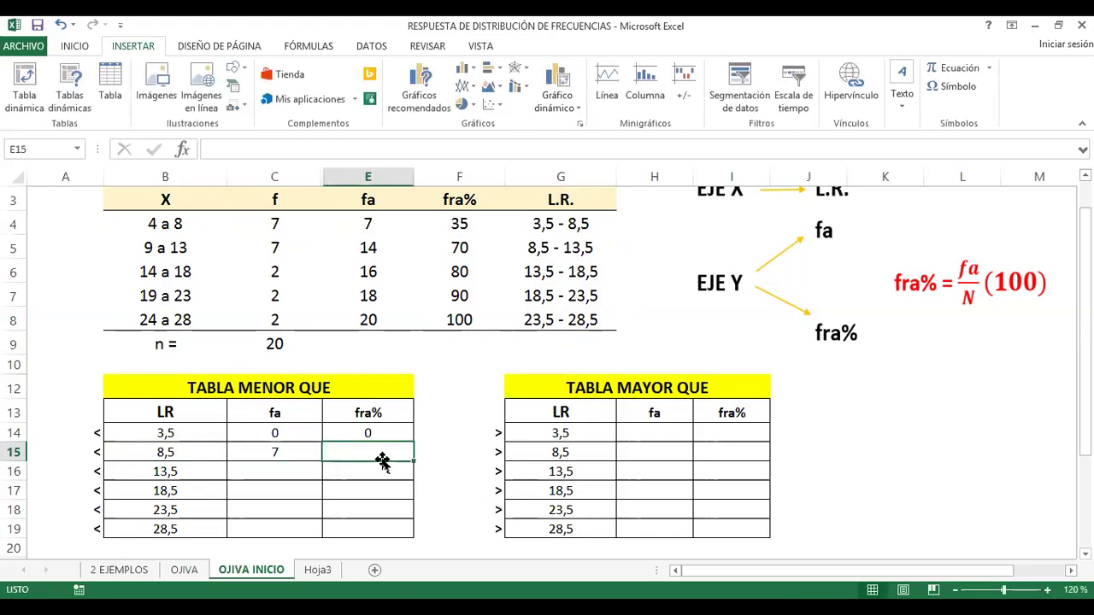
type("35")
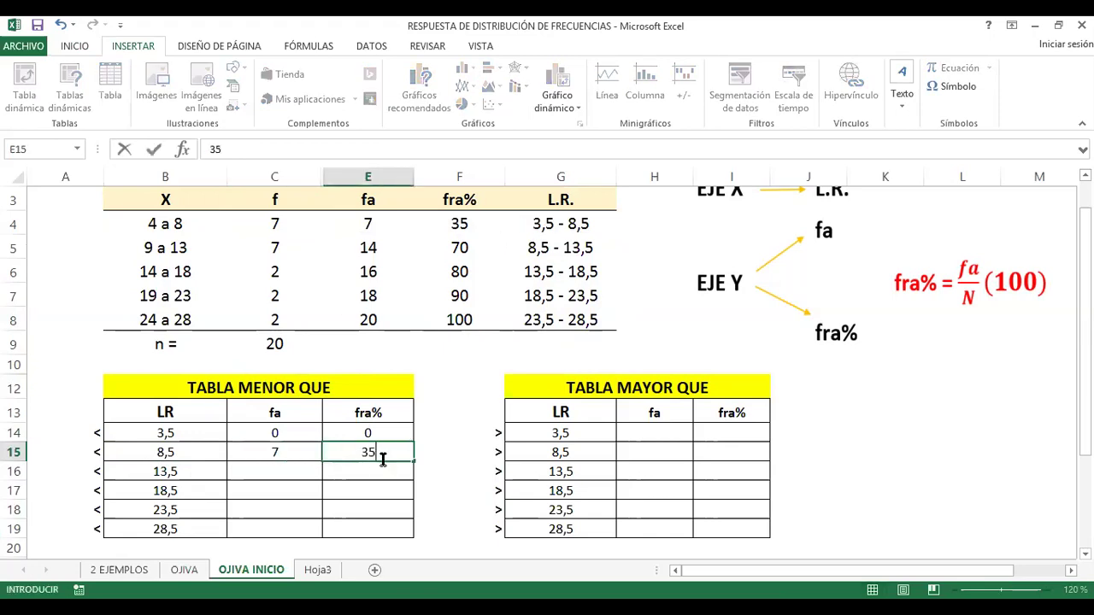
Enter fa 14 and fra% 70 beside the limit 13,5 in TABLA MENOR QUE
left_click(304, 468)
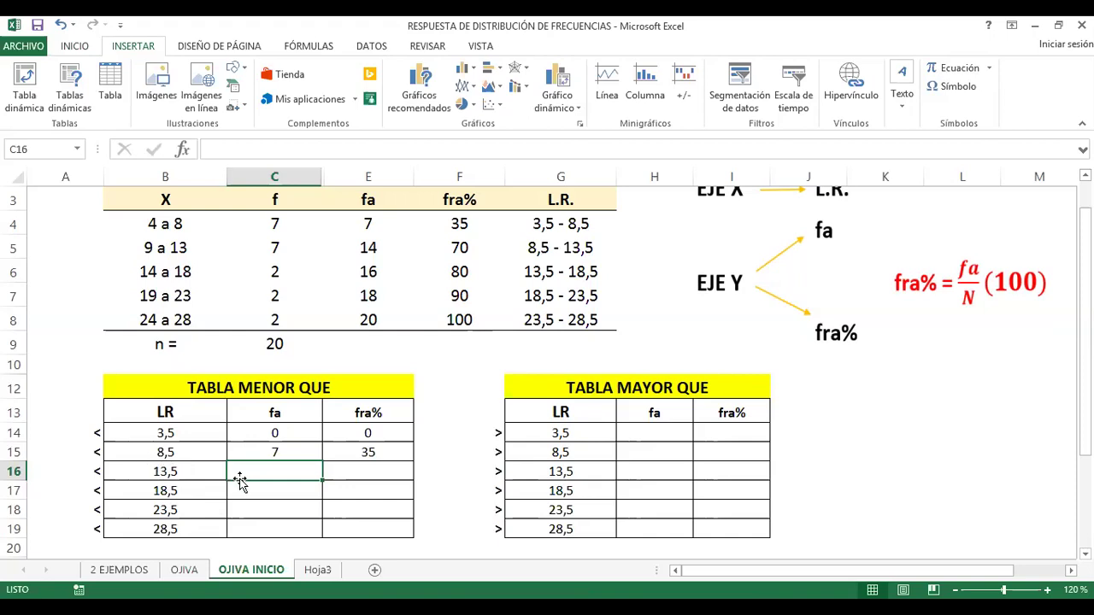
left_click_drag(155, 223, 543, 247)
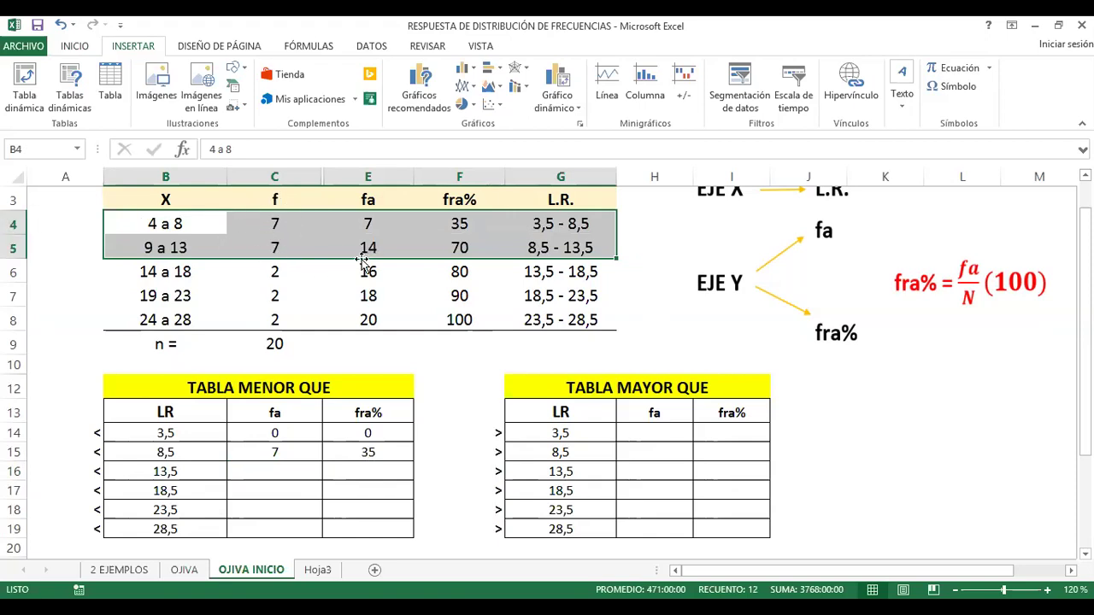
left_click(293, 468)
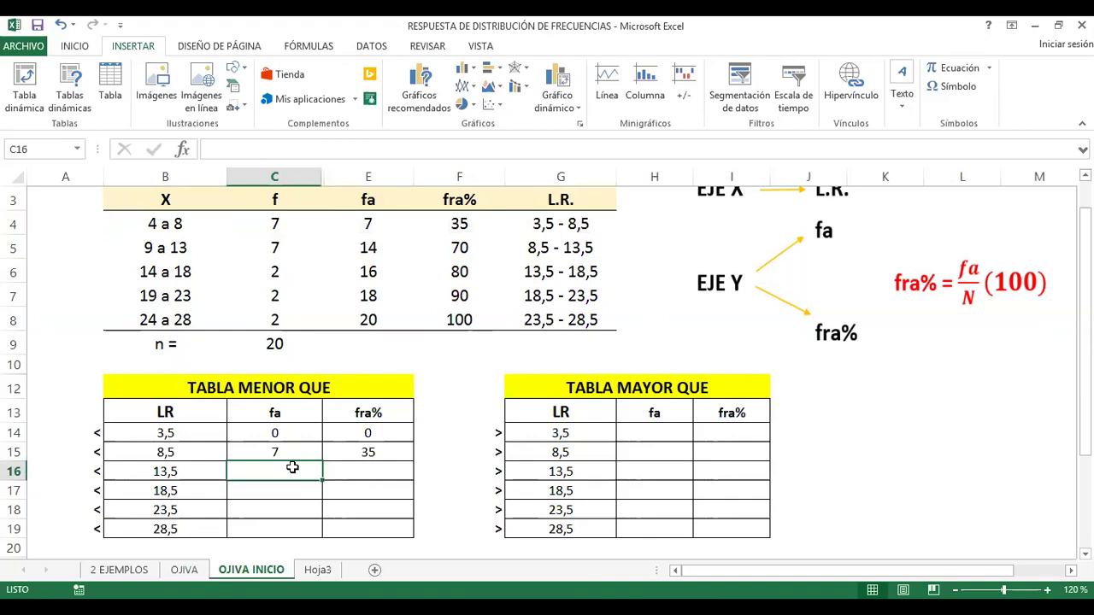
type("14")
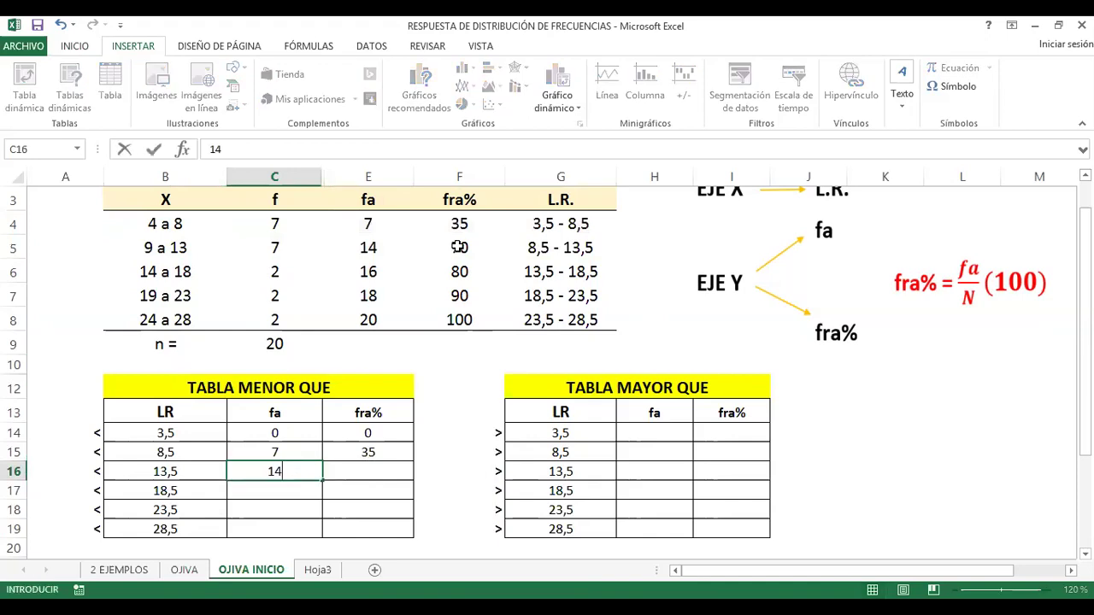
left_click(387, 467)
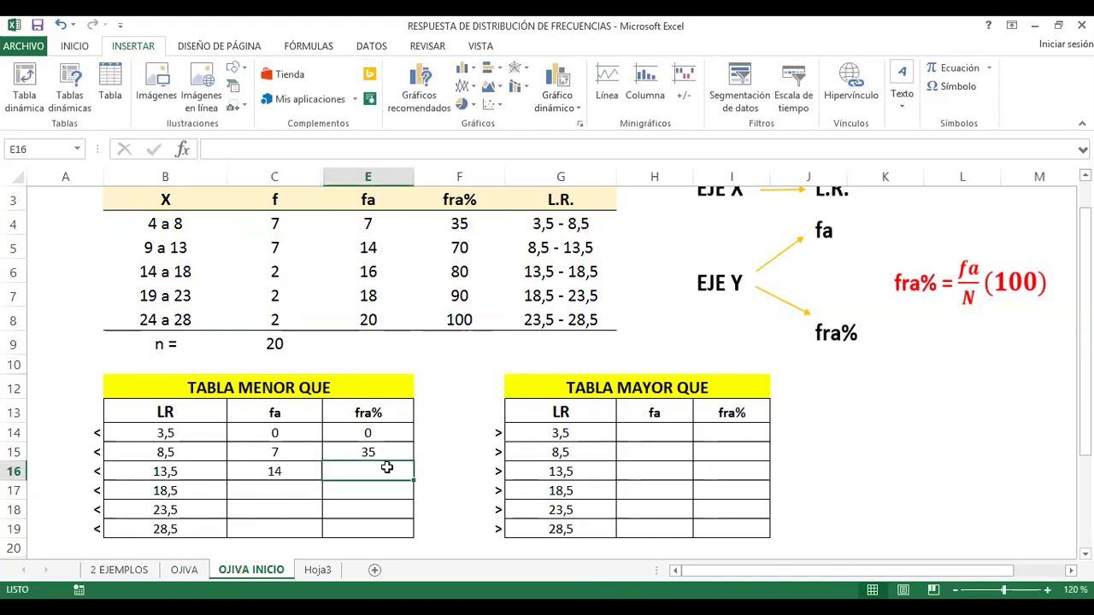
type("70")
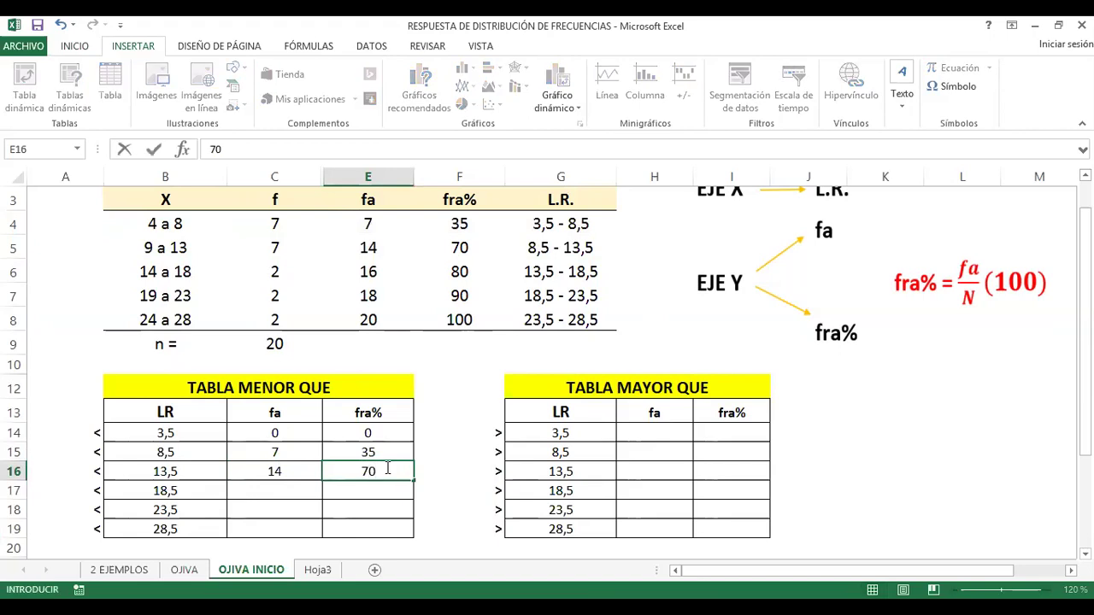
Enter fa 16 and fra% 60 beside the limit 18,5 in TABLA MENOR QUE
left_click(261, 491)
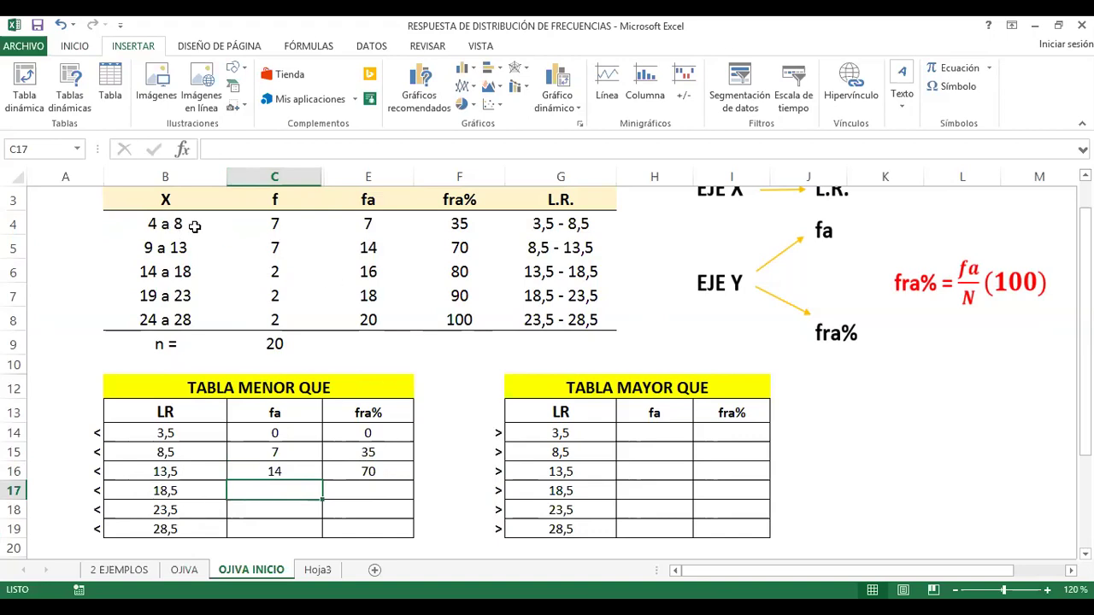
left_click_drag(158, 224, 537, 278)
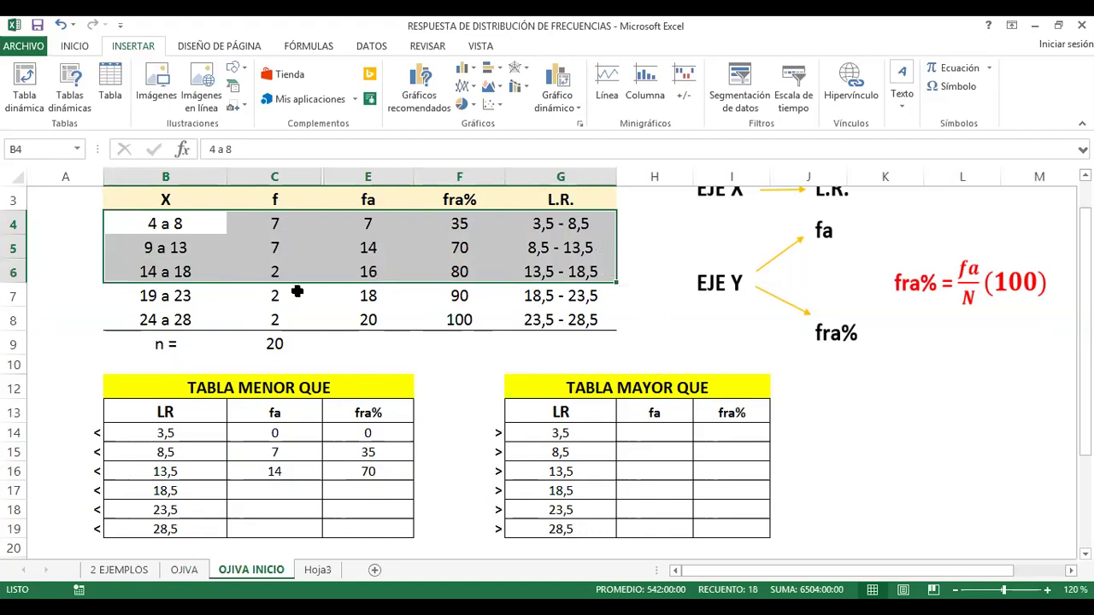
left_click(372, 271)
left_click(262, 477)
left_click(267, 489)
type("16")
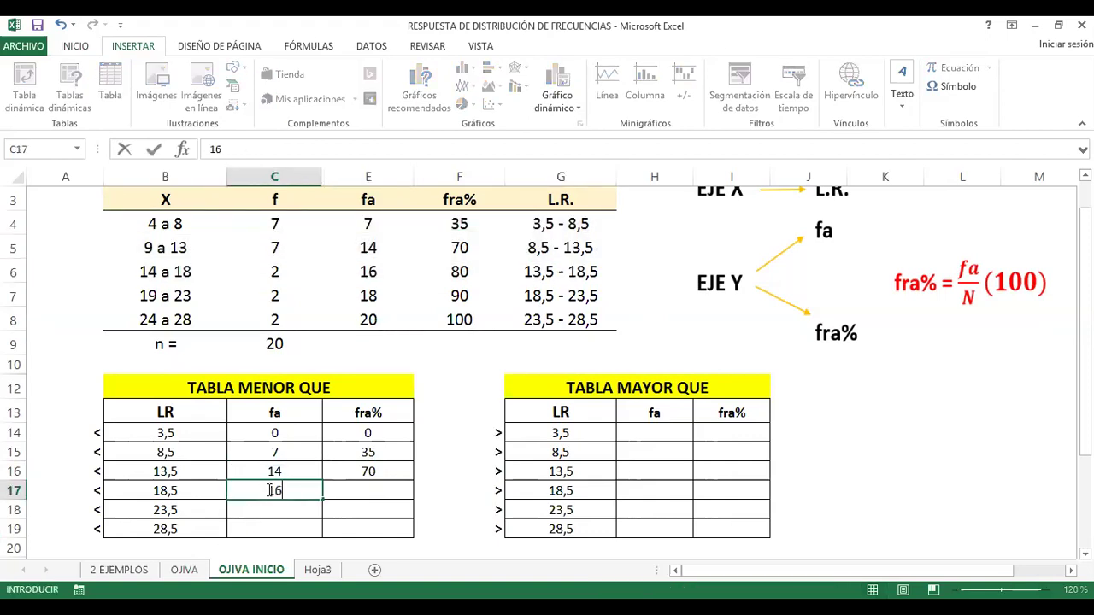
left_click(358, 494)
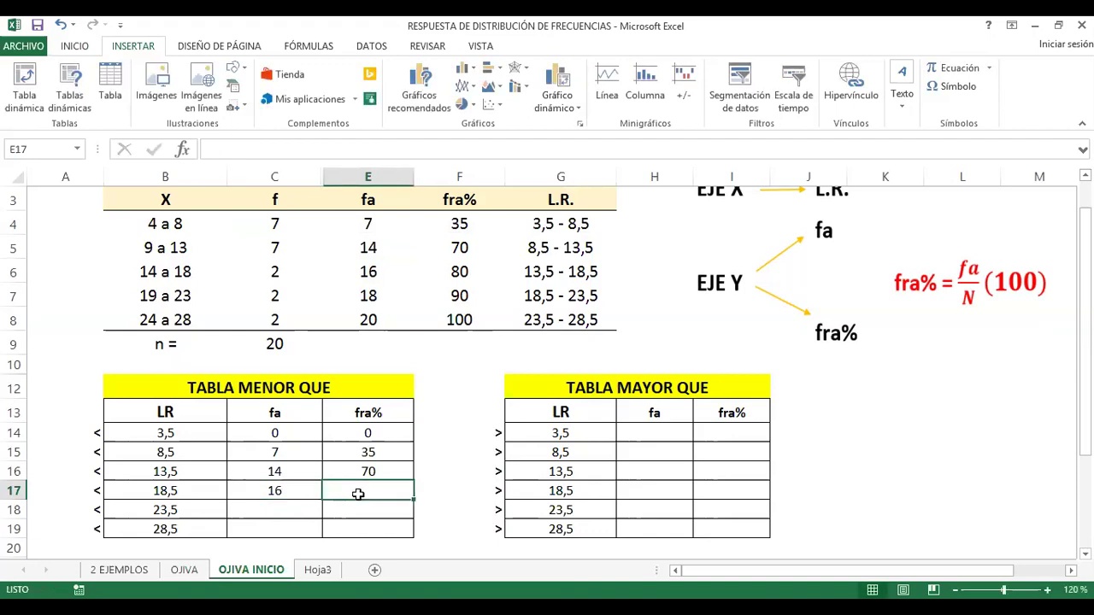
type("60")
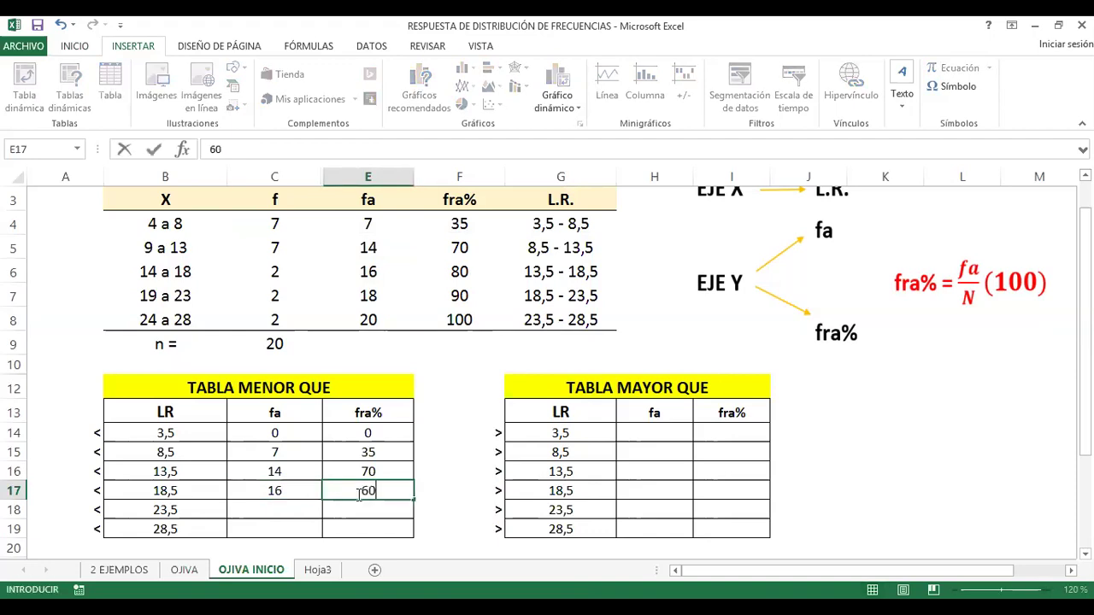
left_click(452, 472)
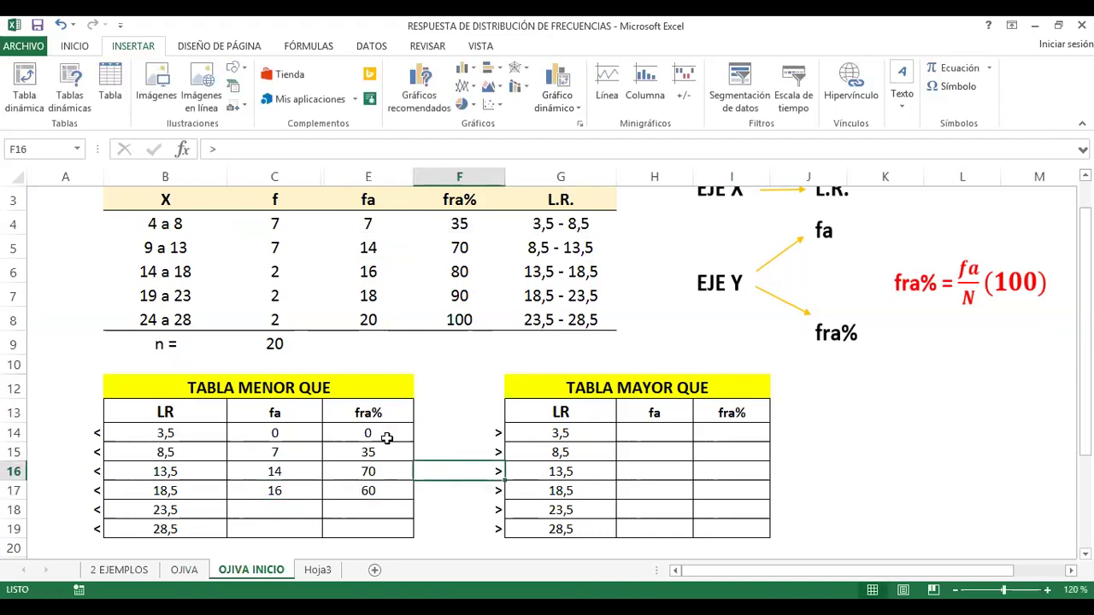
Check TABLA MENOR QUE against the distribution's fa and fra% columns and correct the fra% for limit 18,5 to 80
left_click(301, 436)
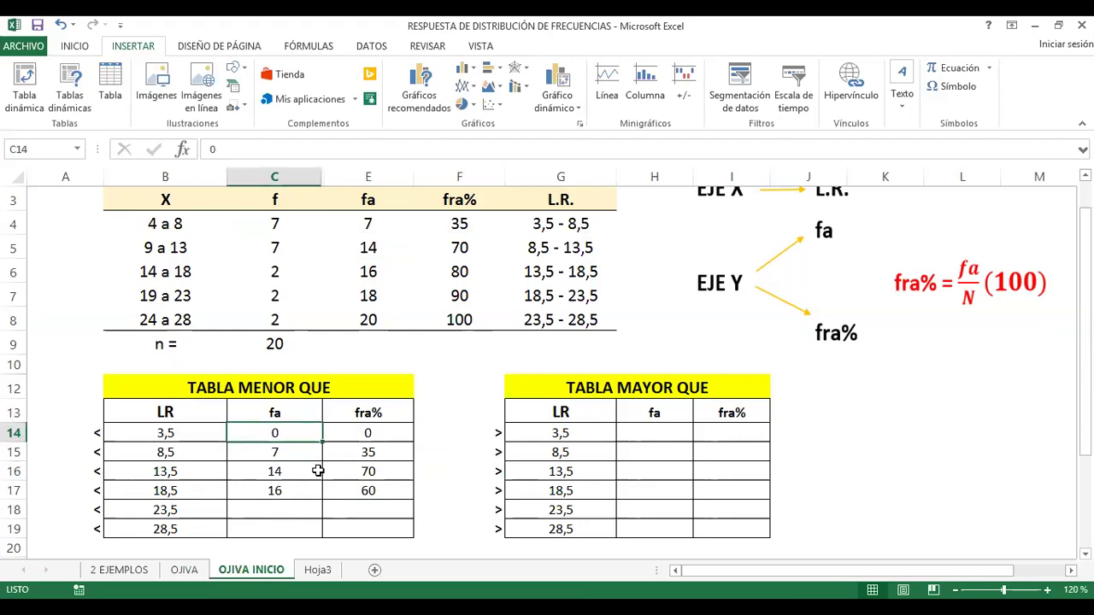
left_click_drag(366, 222, 511, 324)
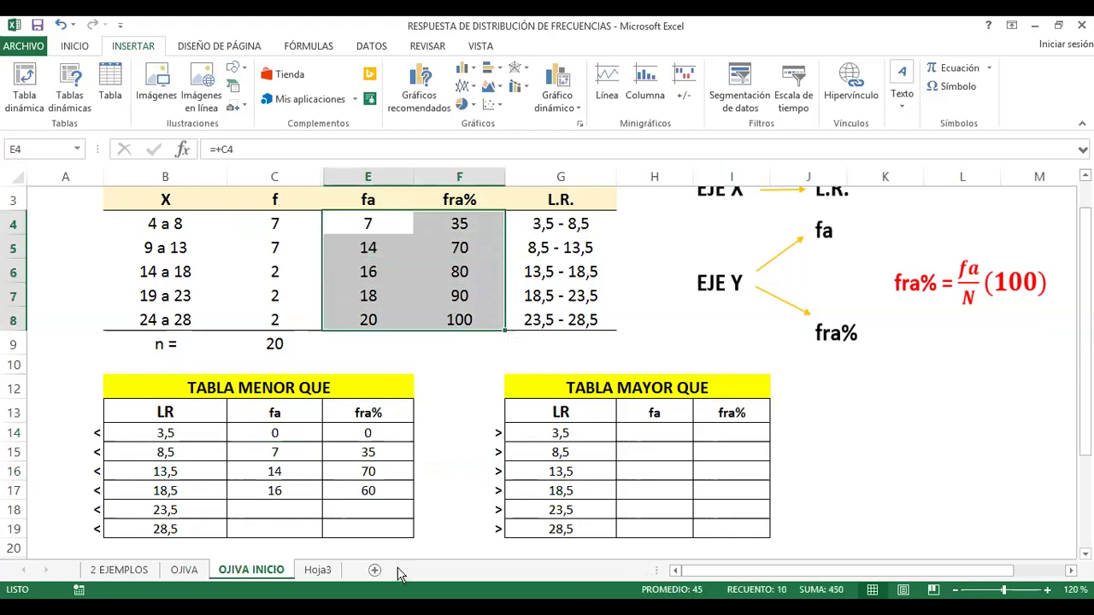
left_click(354, 493)
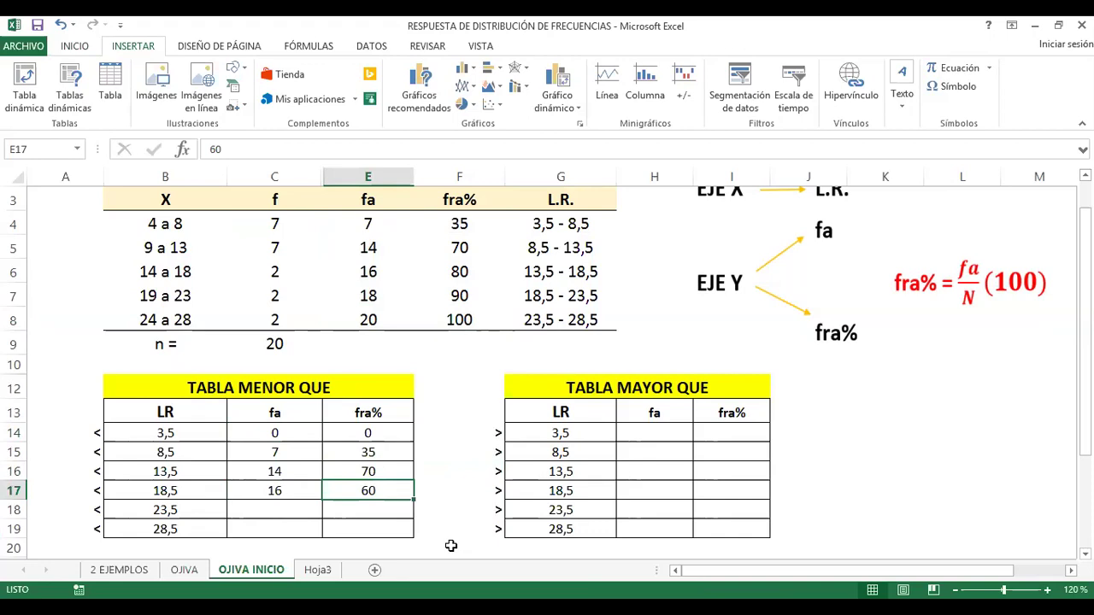
type("80")
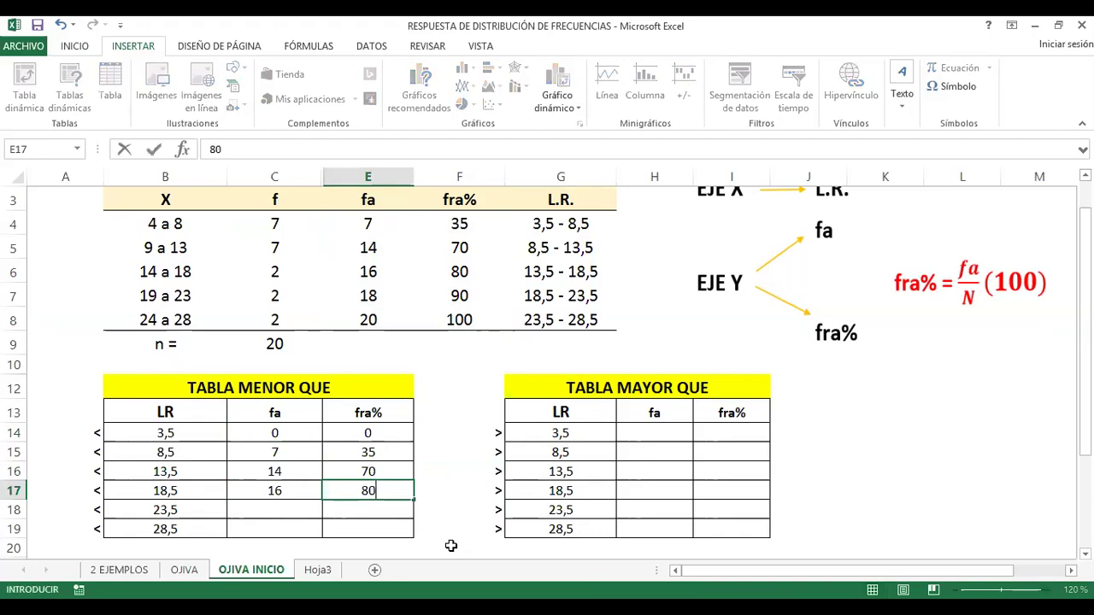
Complete TABLA MENOR QUE with fa 18 and fra% 90 for limit 23,5, and fa 20 and fra% 100 for limit 28,5
left_click(270, 516)
type("18")
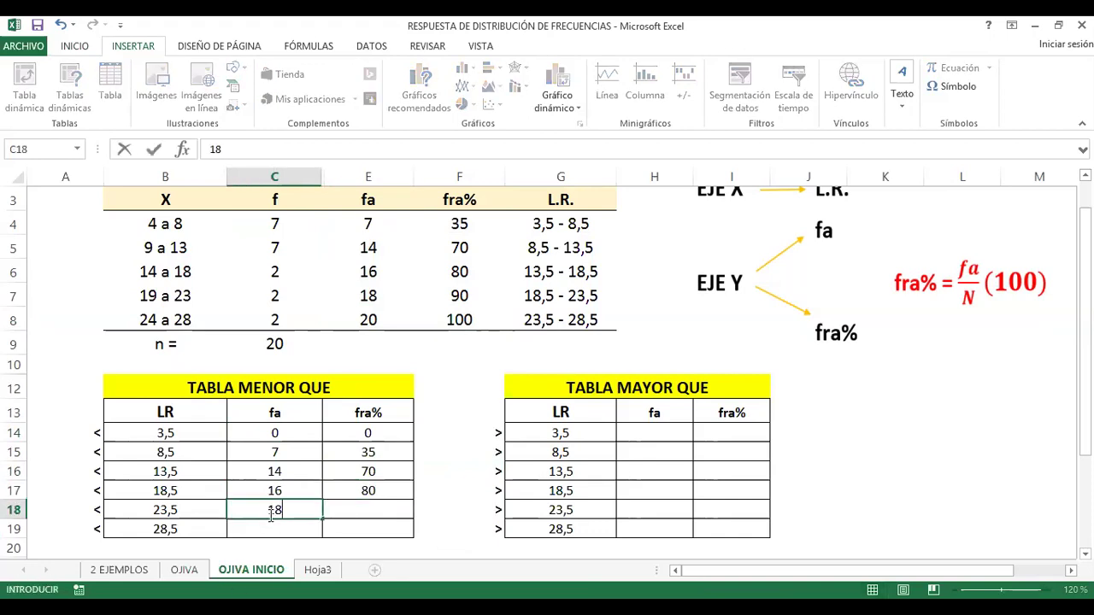
left_click(367, 511)
type("90")
left_click(283, 530)
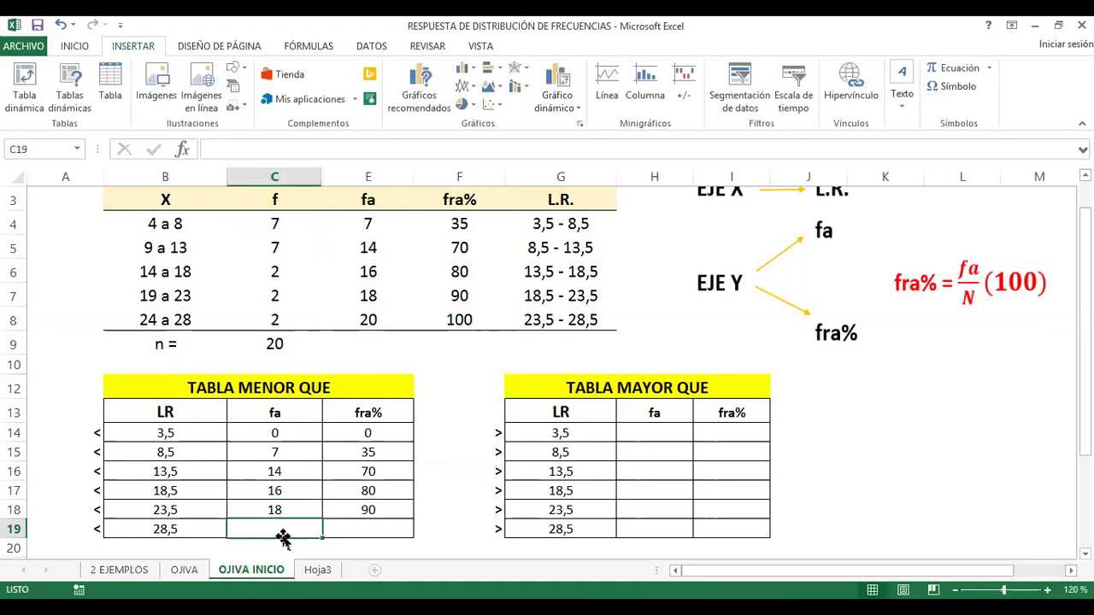
type("20")
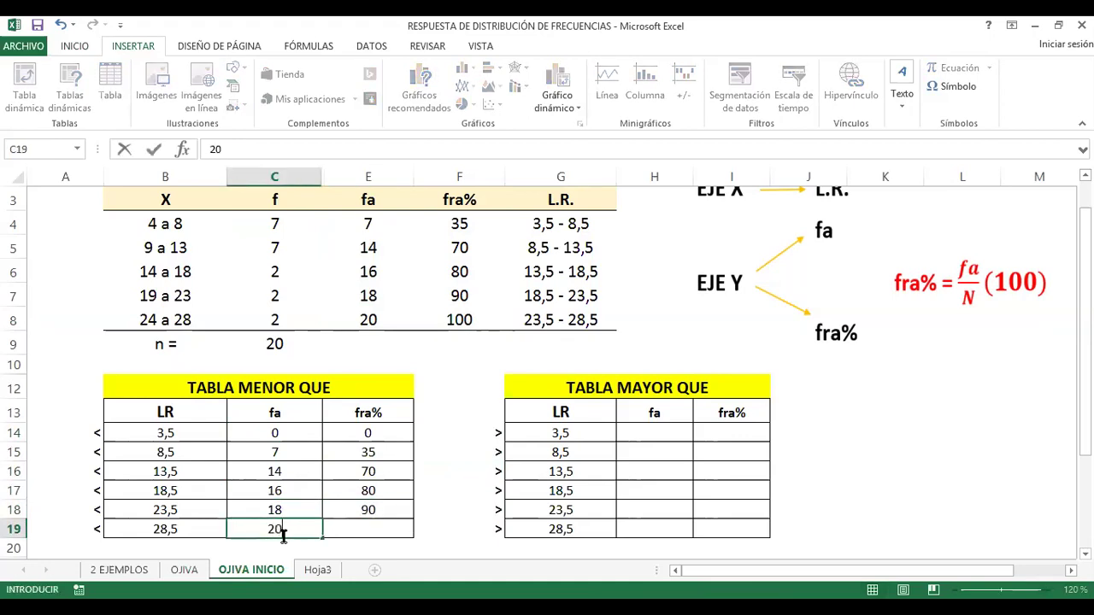
left_click(346, 532)
type("100")
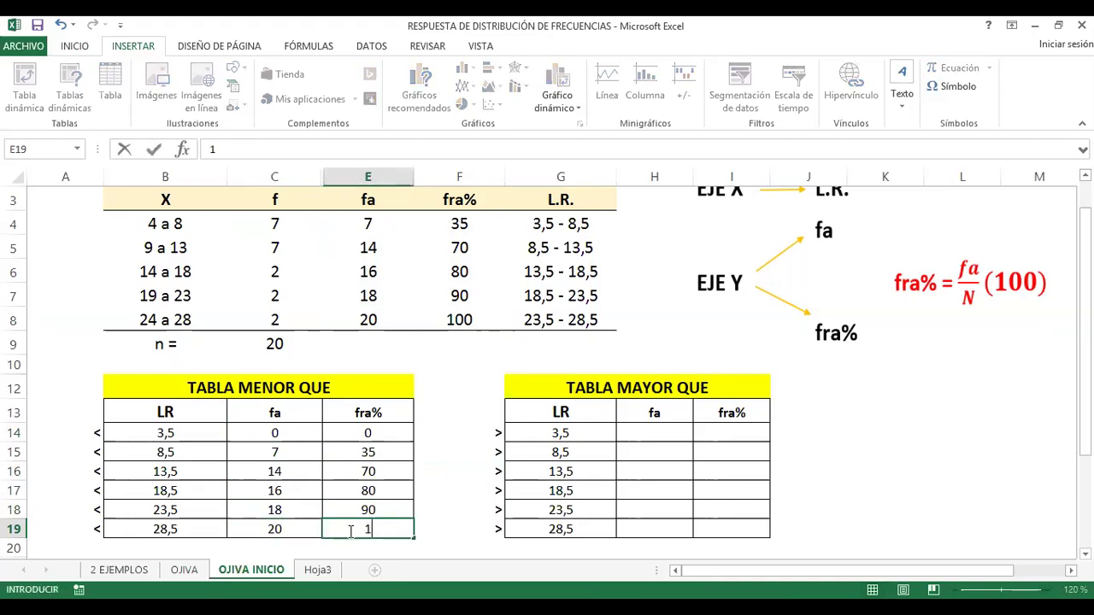
left_click(483, 380)
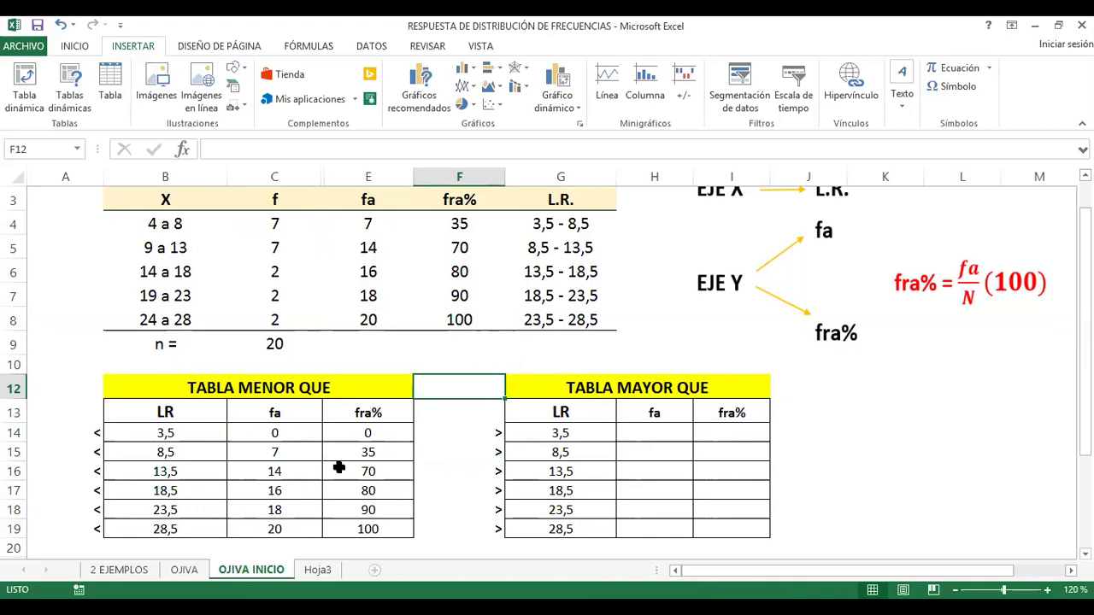
Enter fa 20 and fra% 100 beside the limit 3,5 in TABLA MAYOR QUE
left_click(384, 432)
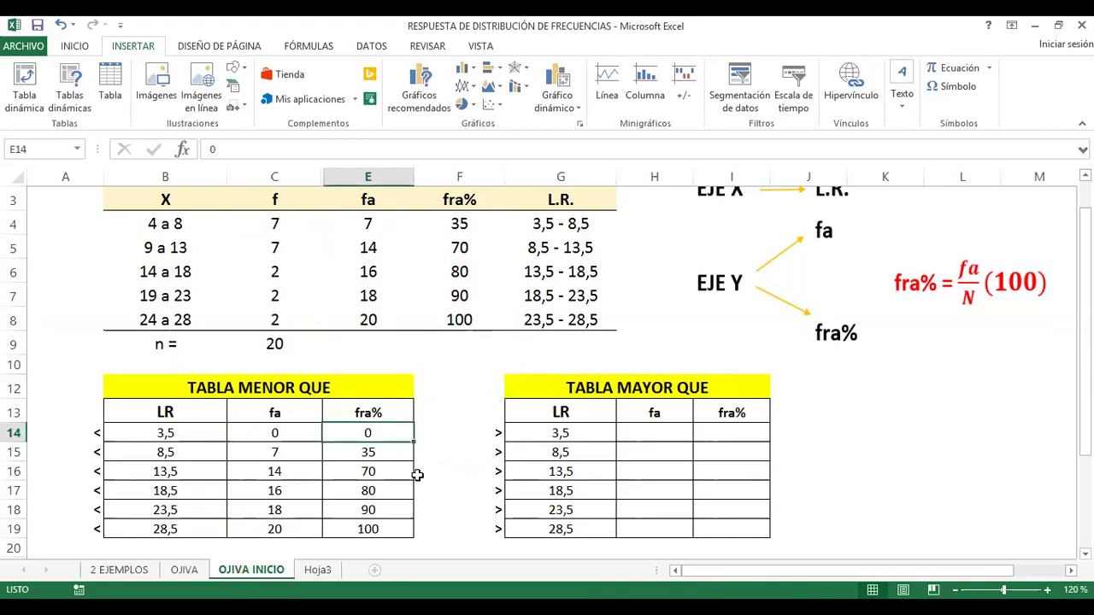
left_click(367, 529)
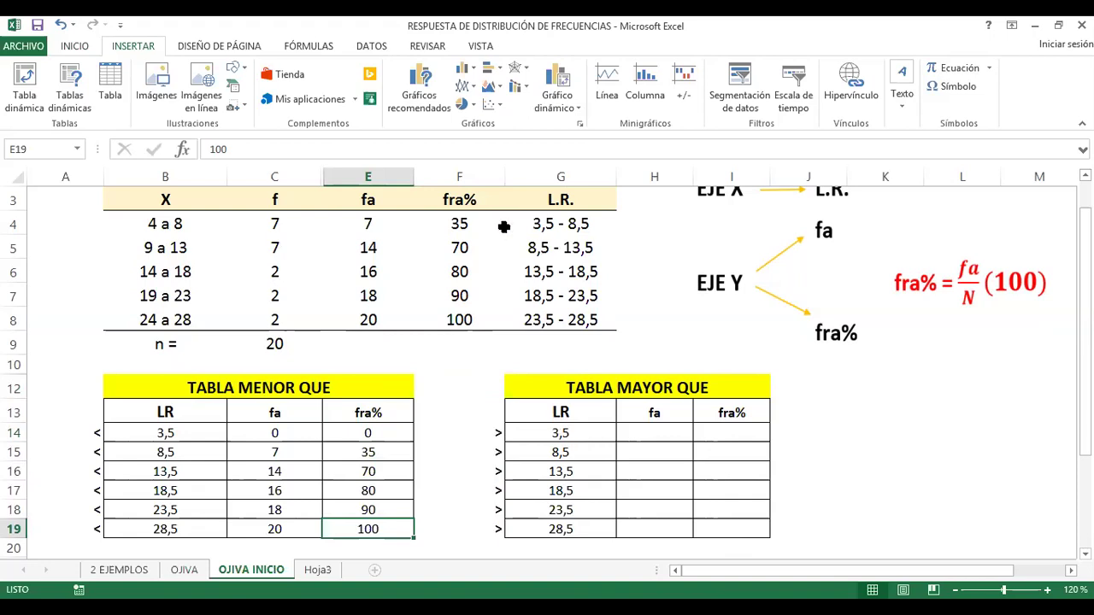
left_click_drag(535, 222, 592, 318)
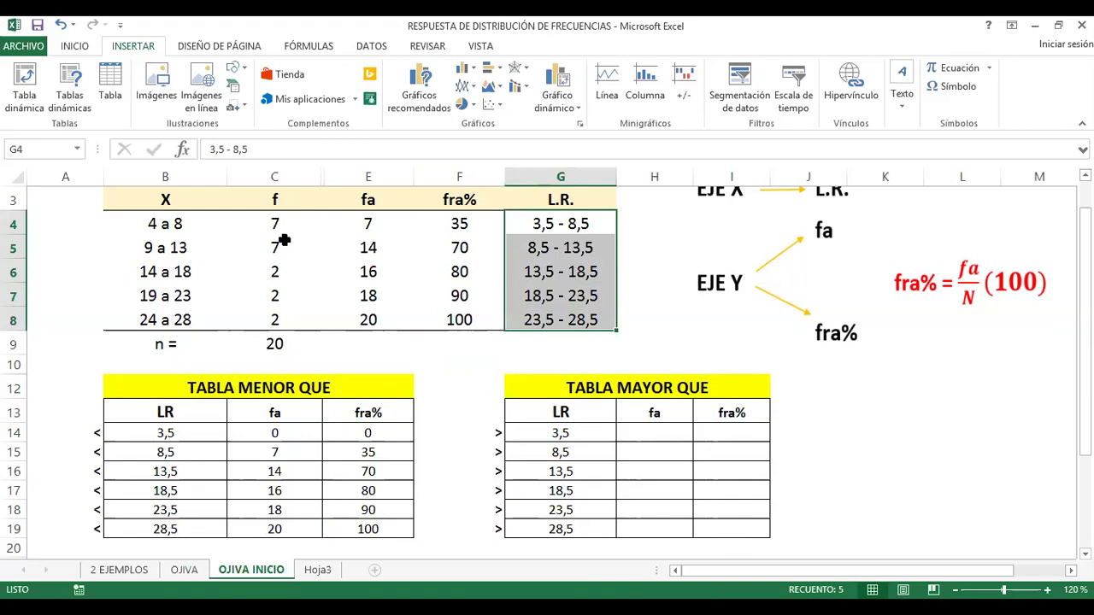
left_click(651, 433)
type("20")
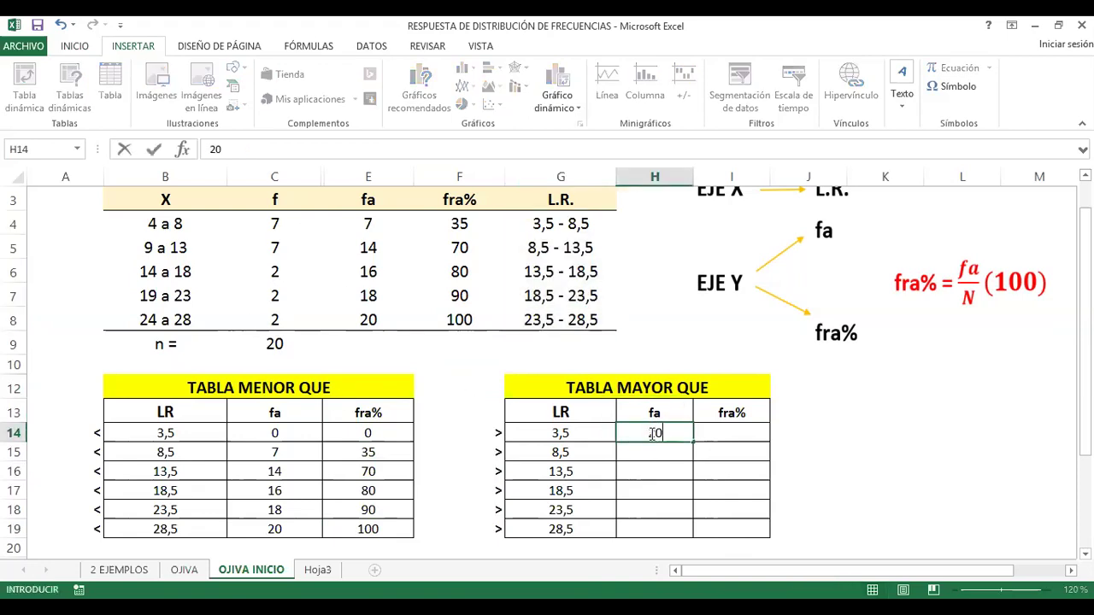
left_click(743, 431)
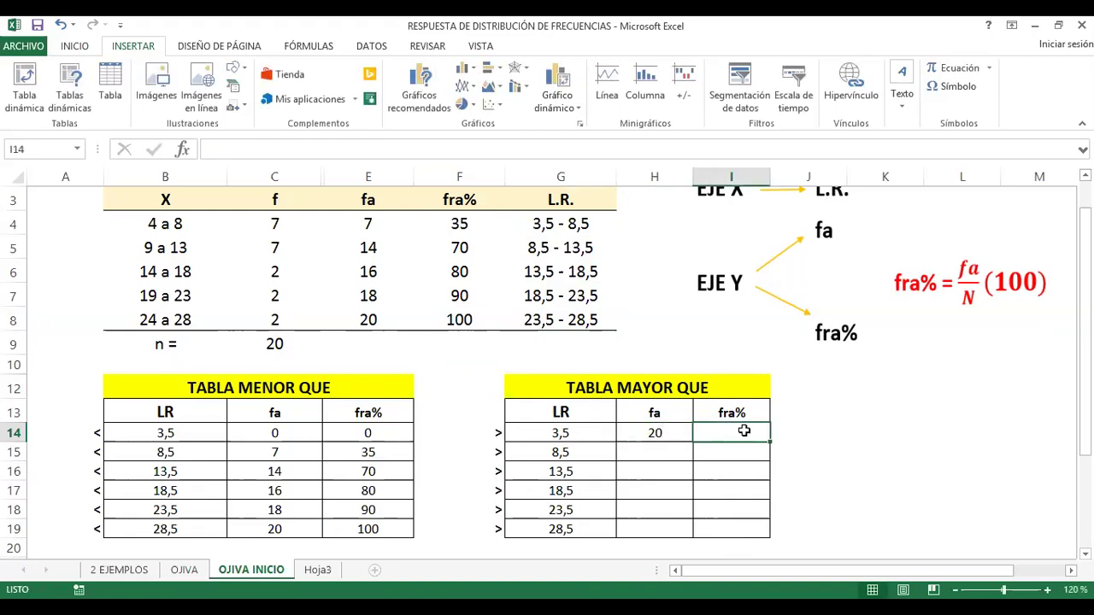
type("100")
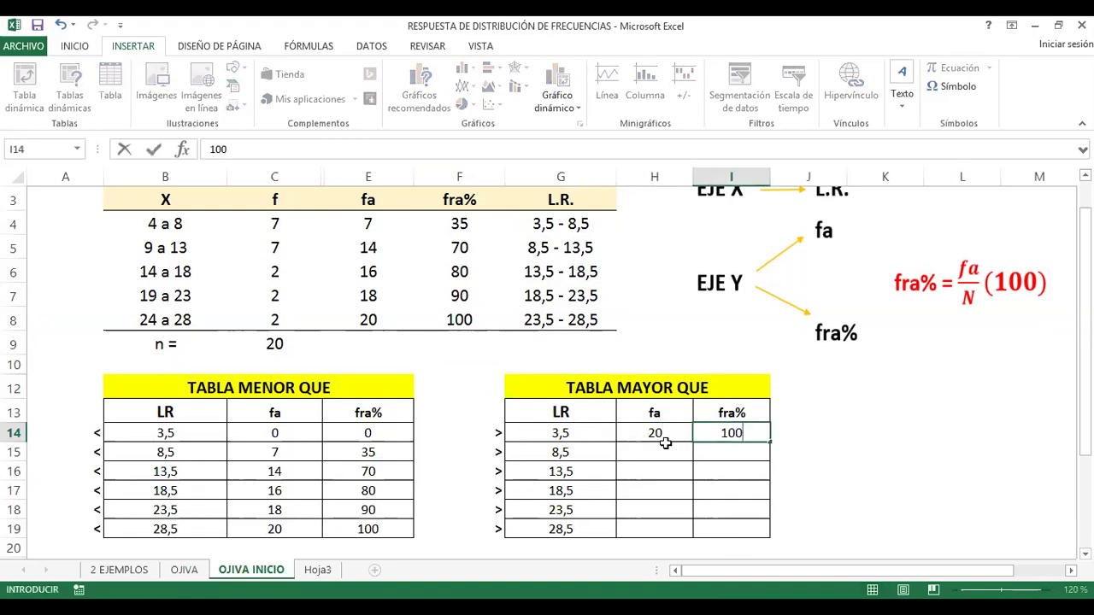
Review the real limits from 8,5 upward and enter fa 13 beside the limit 8,5 in TABLA MAYOR QUE
left_click(665, 446)
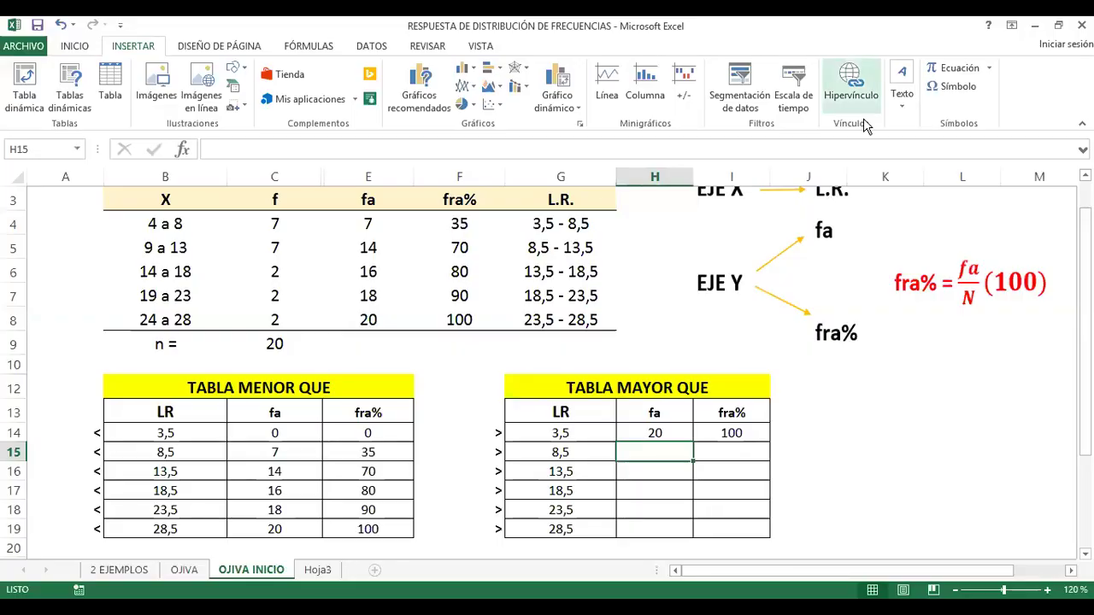
left_click(530, 246)
left_click_drag(530, 247, 567, 318)
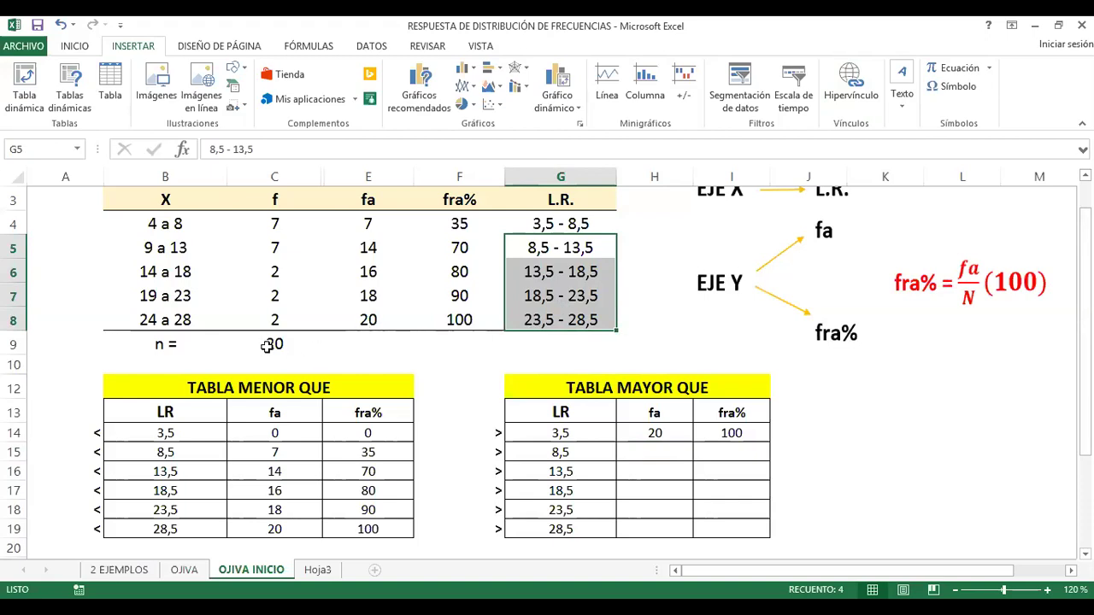
left_click(647, 447)
type("13")
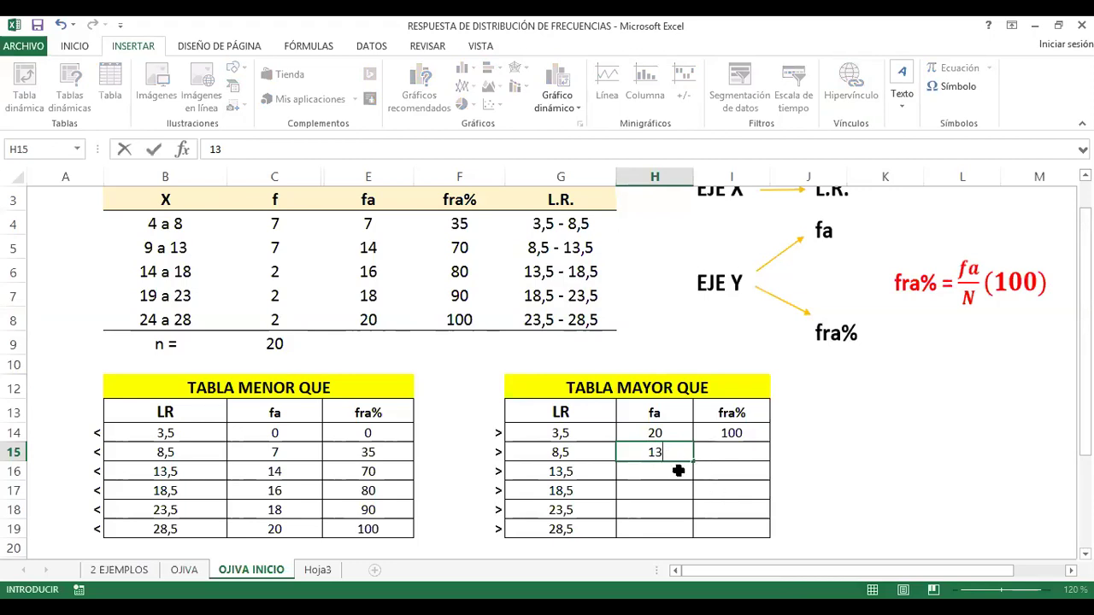
key("Return")
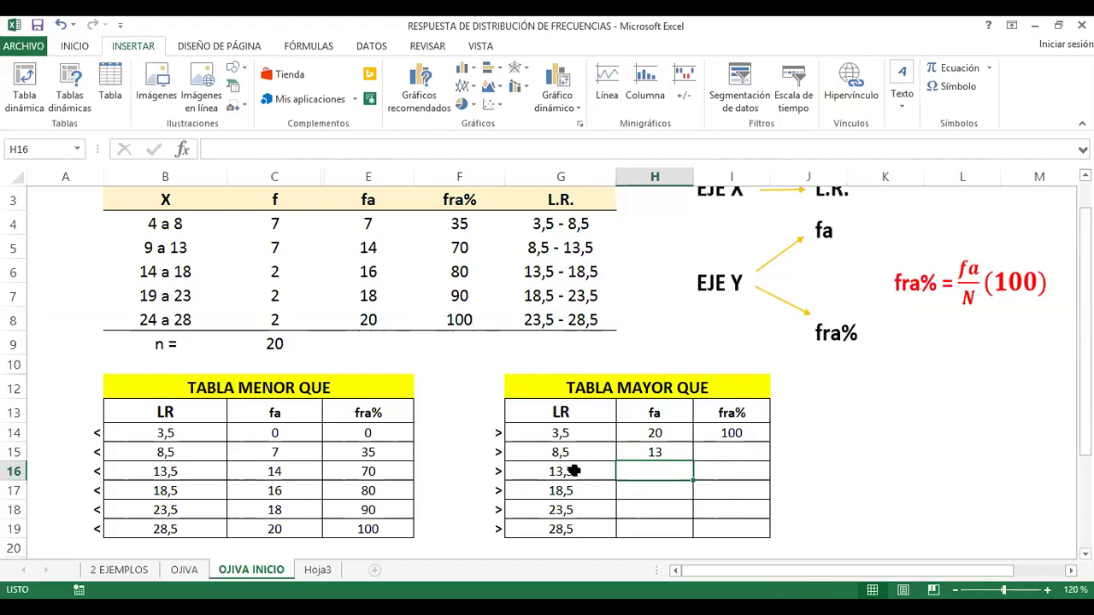
Review the real limits from 13,5 upward and enter fa 6 beside the limit 13,5 in TABLA MAYOR QUE
left_click_drag(534, 272, 566, 320)
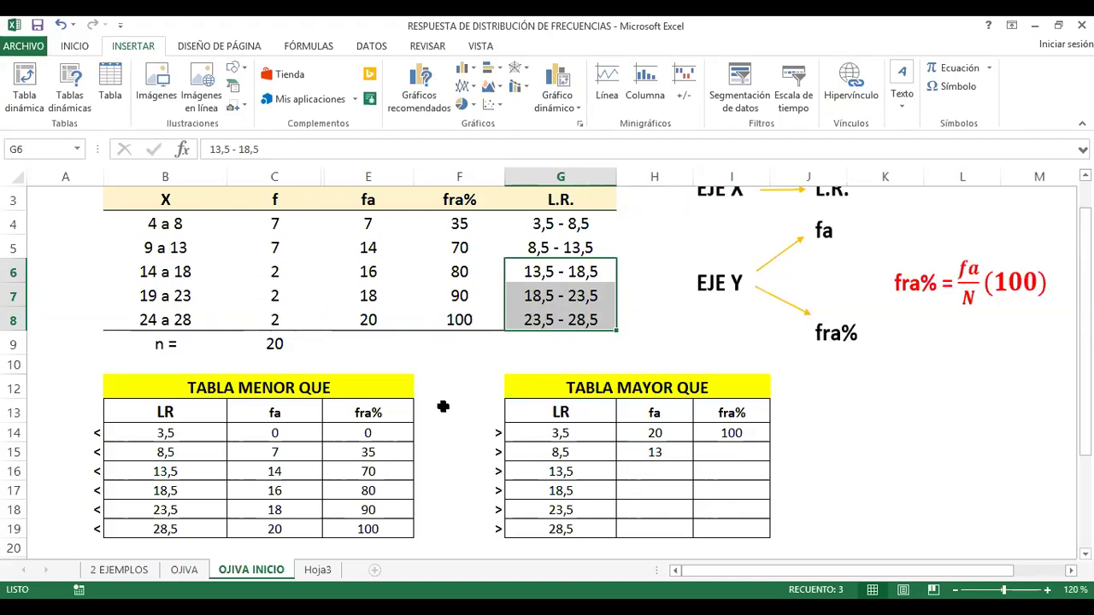
left_click(644, 471)
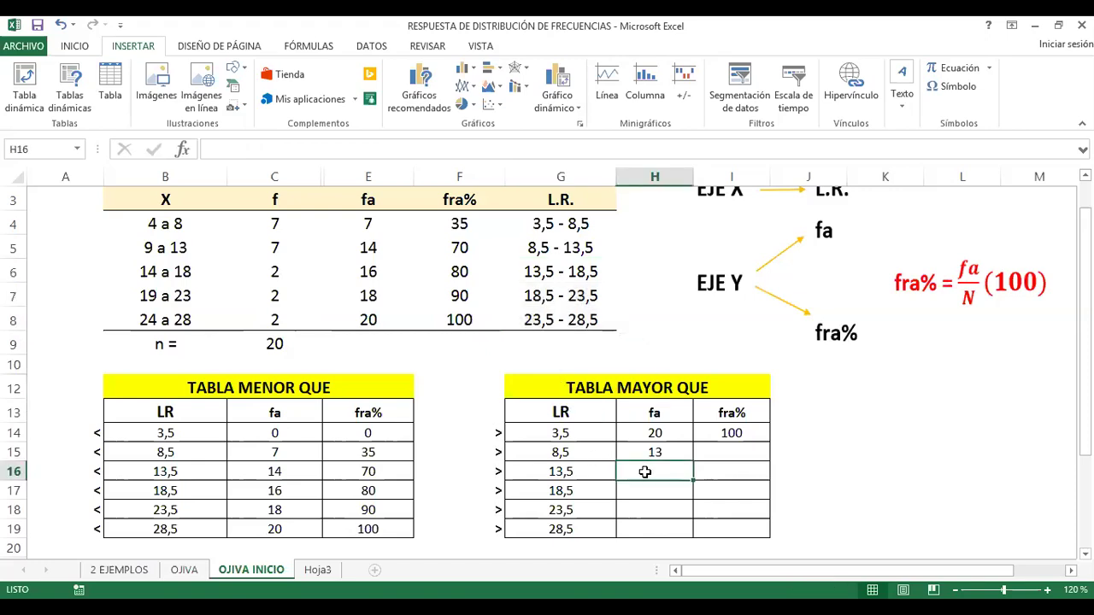
type("6")
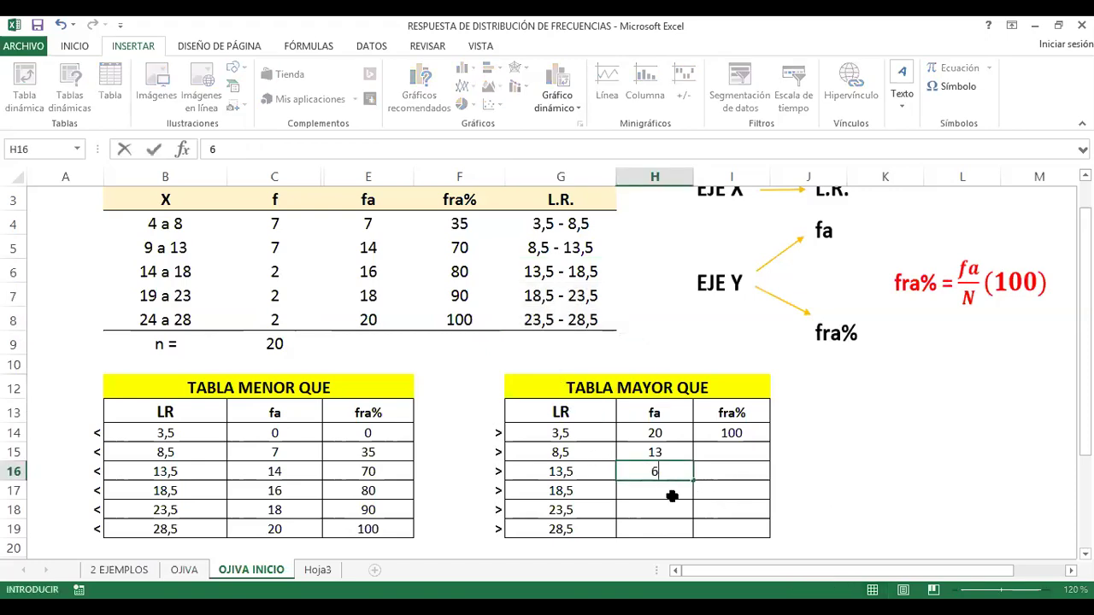
Review the last two classes' limits and frequencies, and enter fa 4 beside the limit 18,5 in TABLA MAYOR QUE
left_click(659, 492)
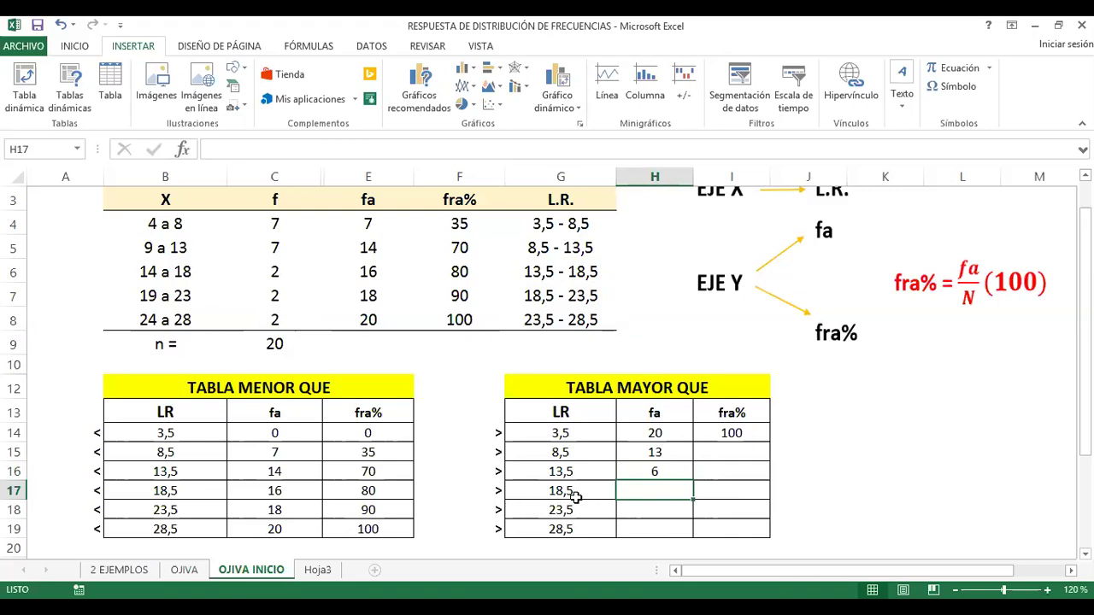
left_click_drag(523, 292, 592, 318)
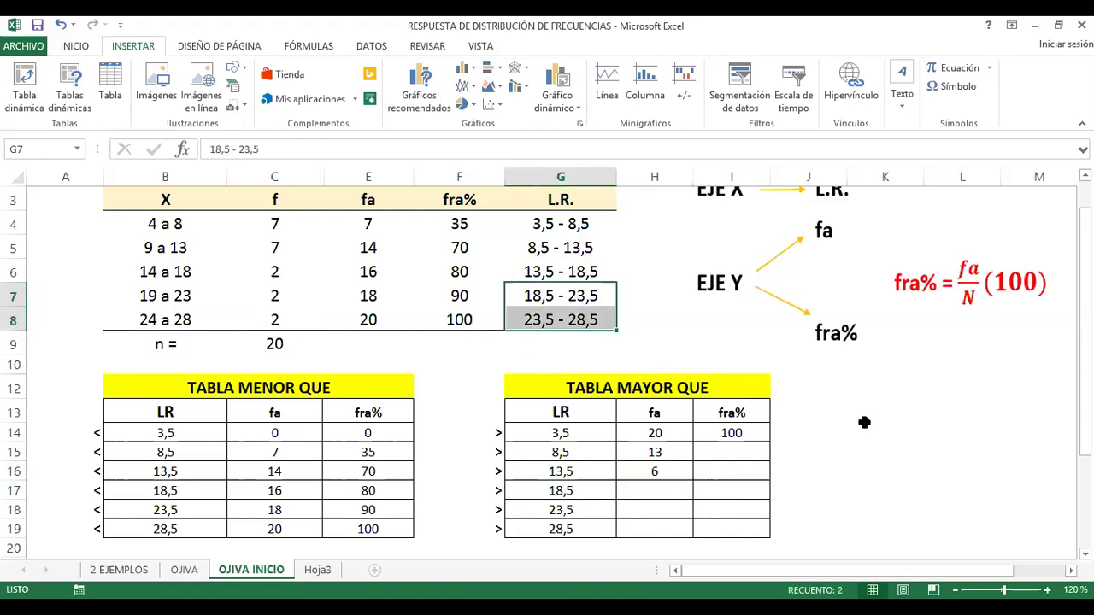
left_click(274, 295)
left_click_drag(274, 294, 282, 318)
left_click(651, 488)
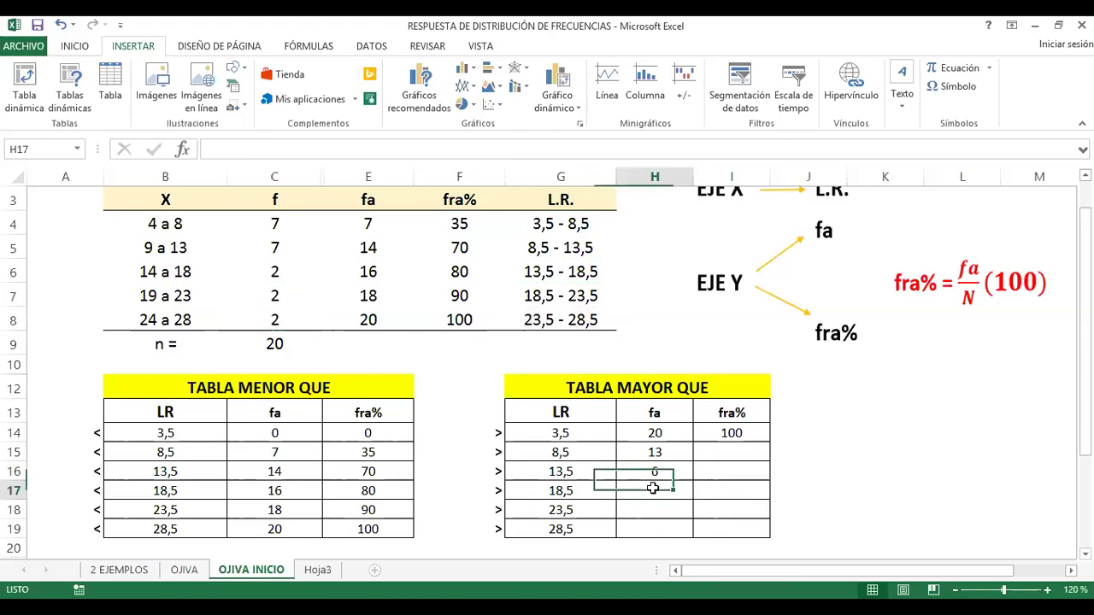
type("4")
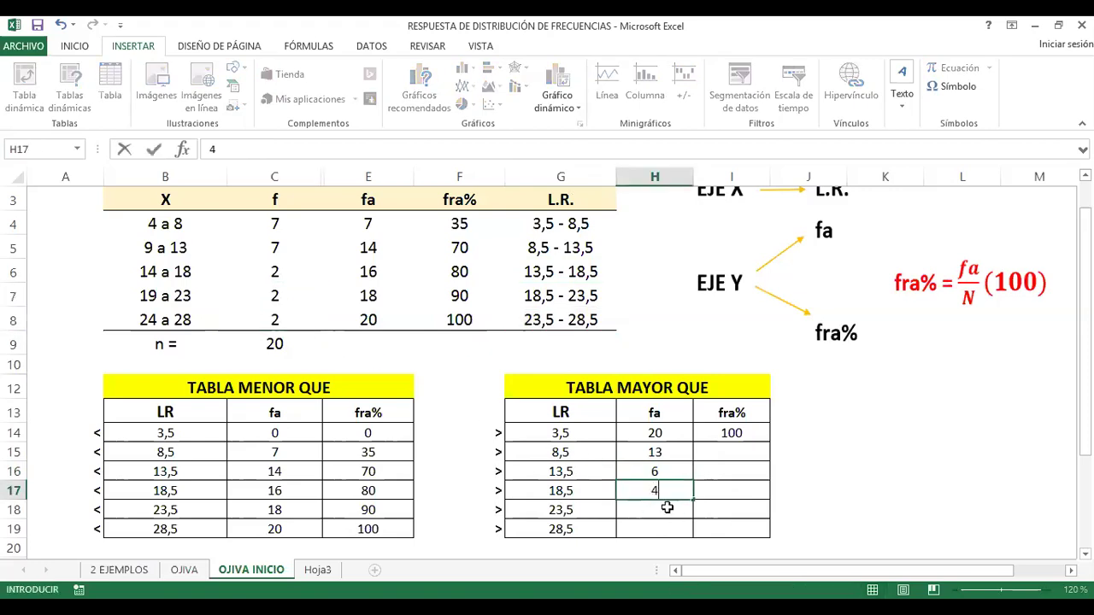
Complete the fa column of TABLA MAYOR QUE with 2 for limit 23,5 and 0 for limit 28,5
left_click(666, 506)
left_click(533, 323)
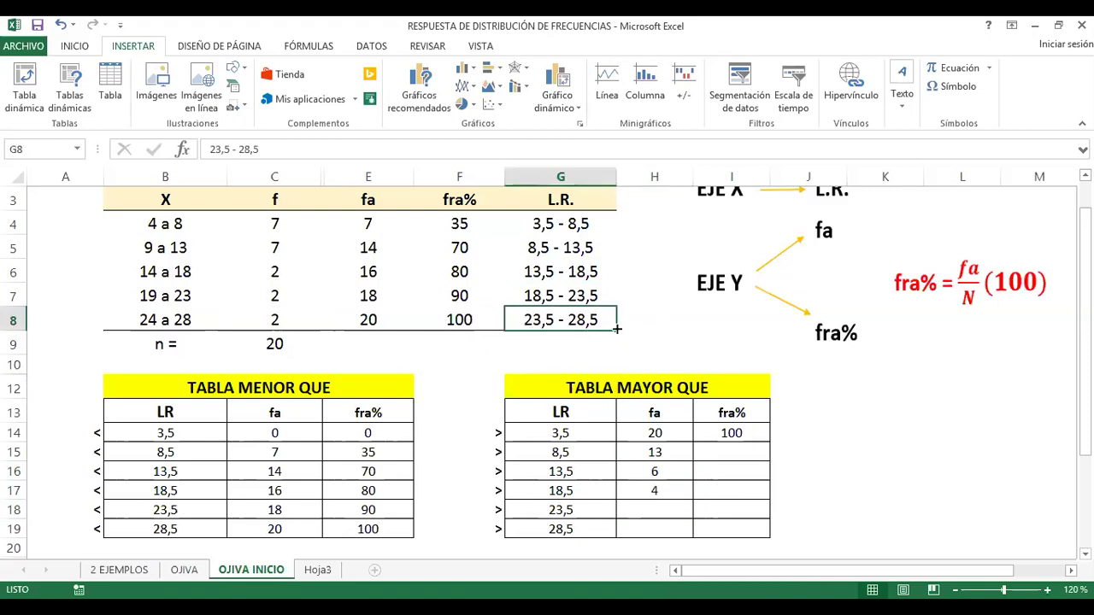
left_click(278, 319)
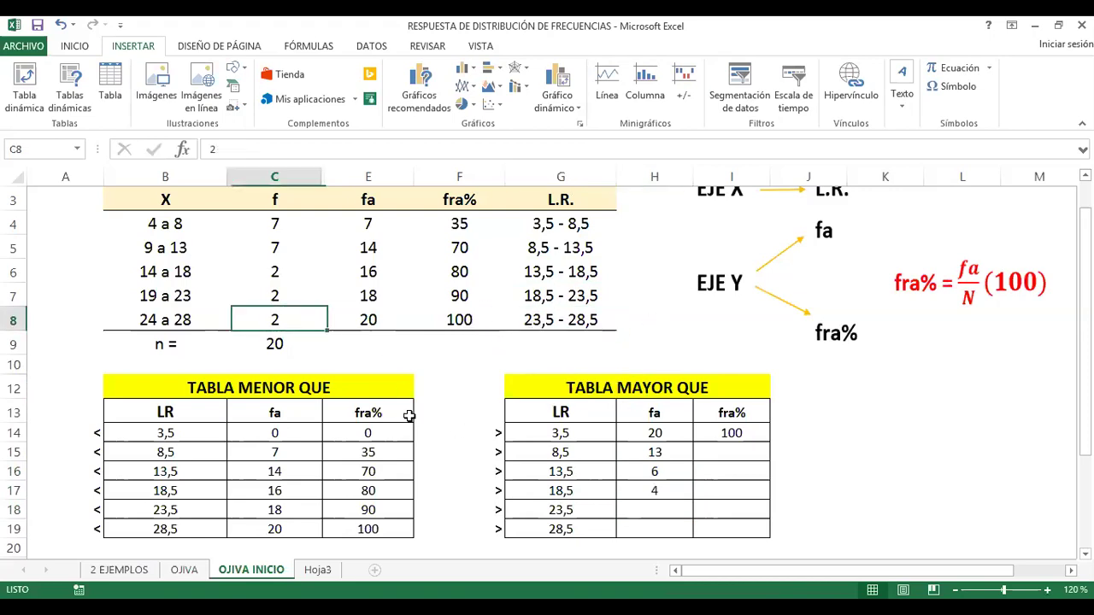
left_click(667, 509)
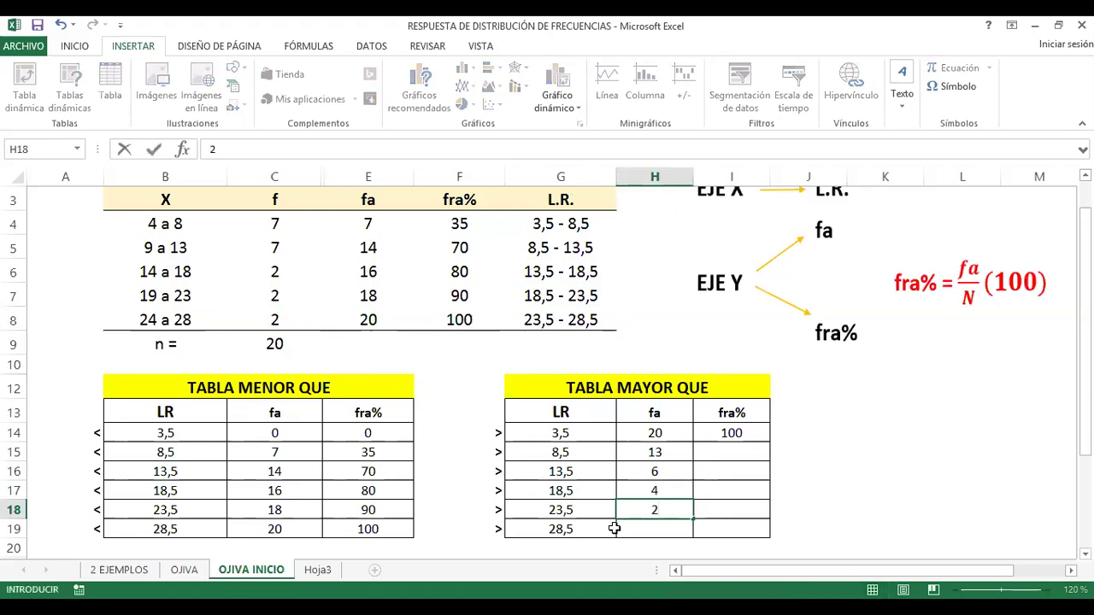
left_click(633, 529)
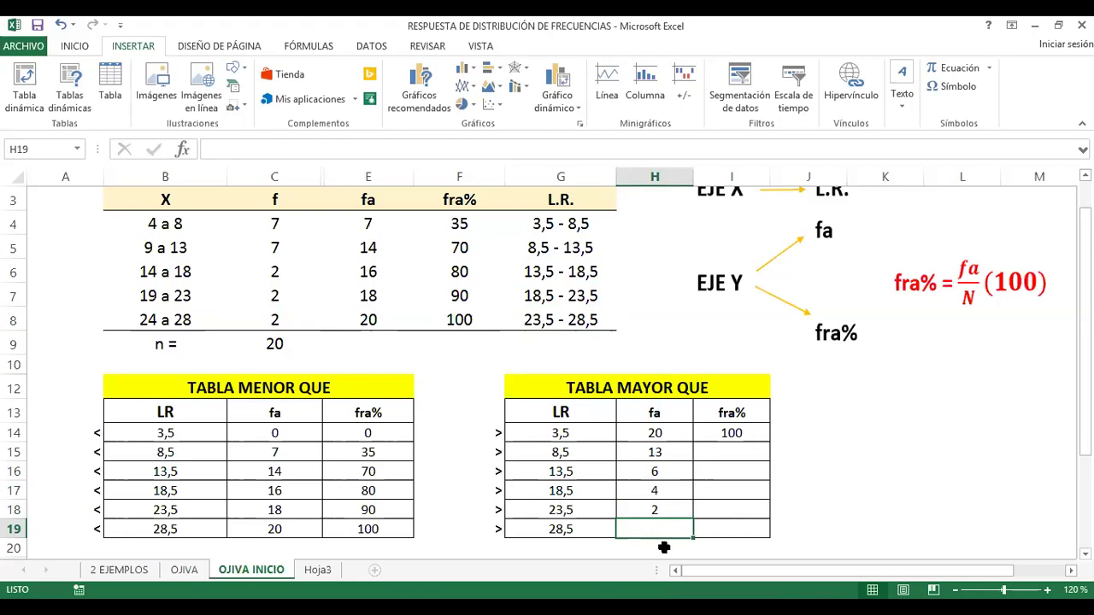
type("0")
left_click(809, 494)
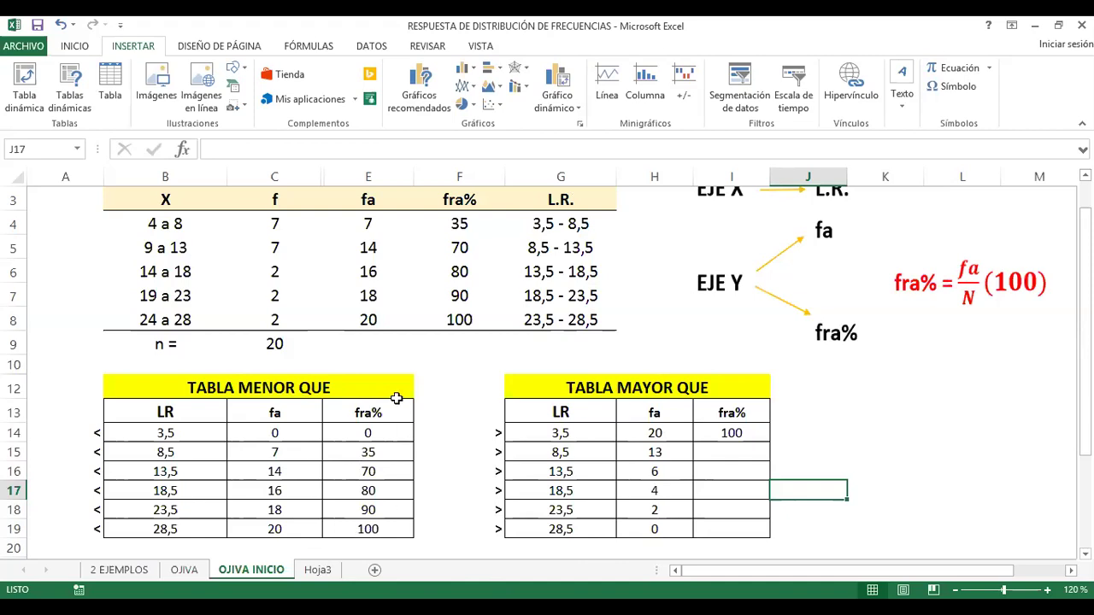
Compare the fa values of TABLA MENOR QUE and TABLA MAYOR QUE row by row, from limit 3,5 to 28,5
left_click(289, 434)
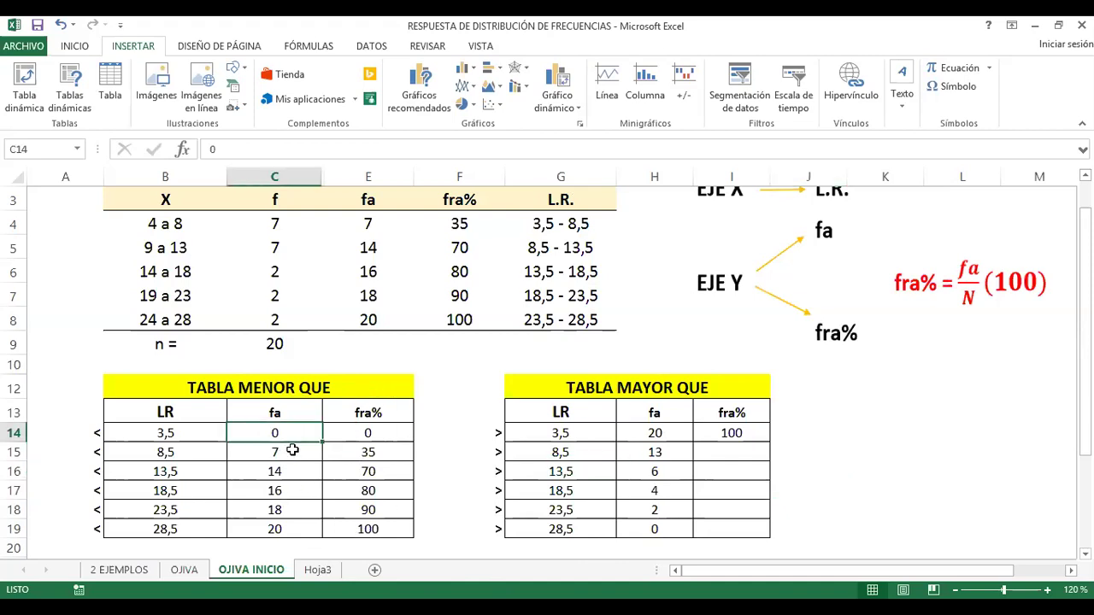
left_click(655, 434)
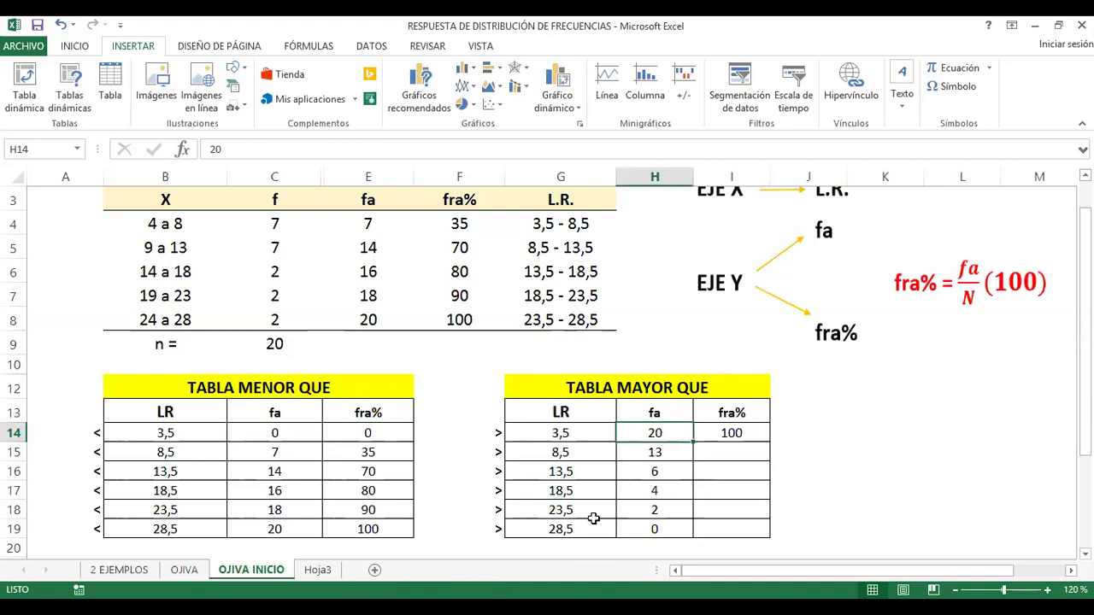
left_click(295, 453)
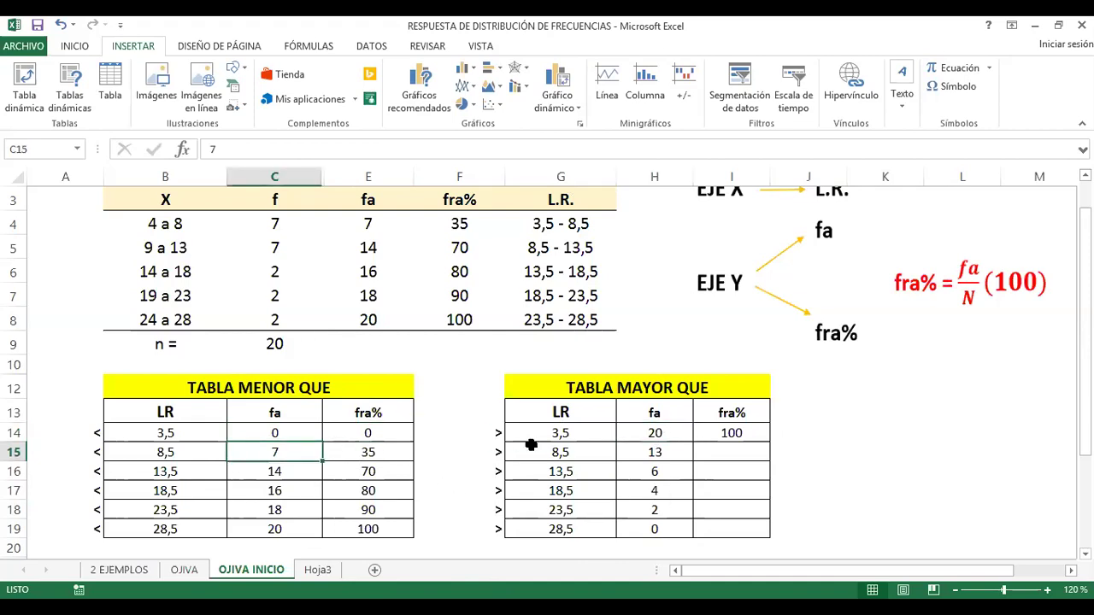
left_click(659, 453)
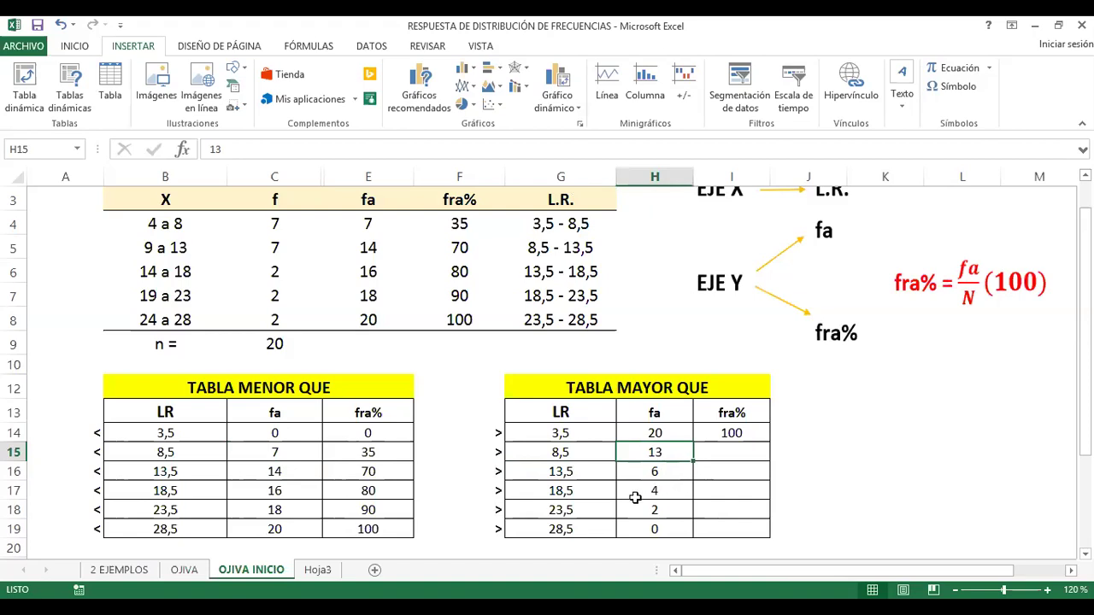
left_click(281, 471)
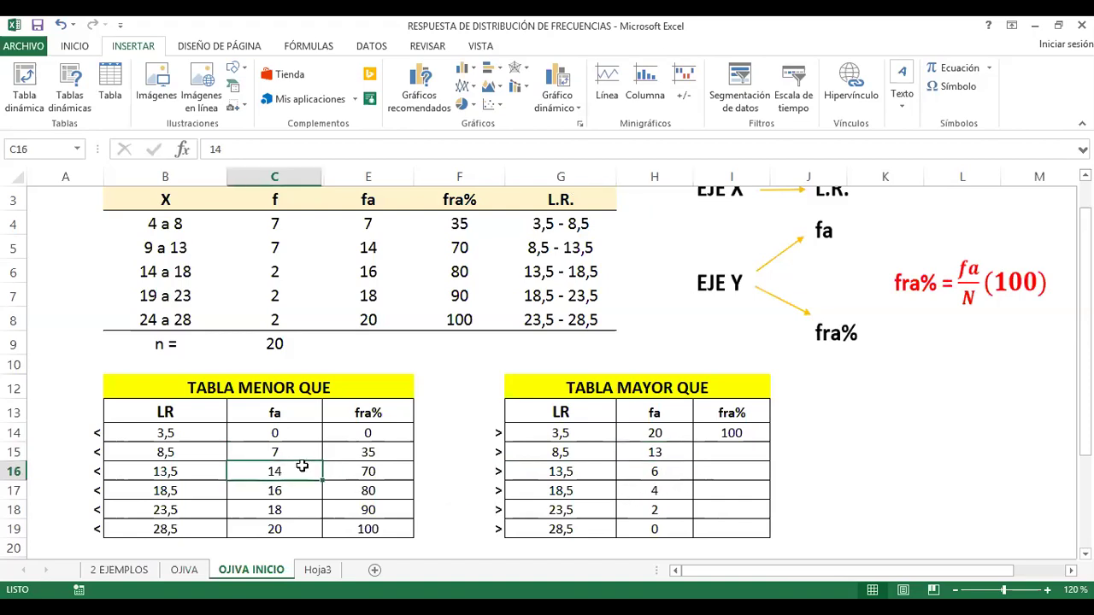
left_click(662, 473)
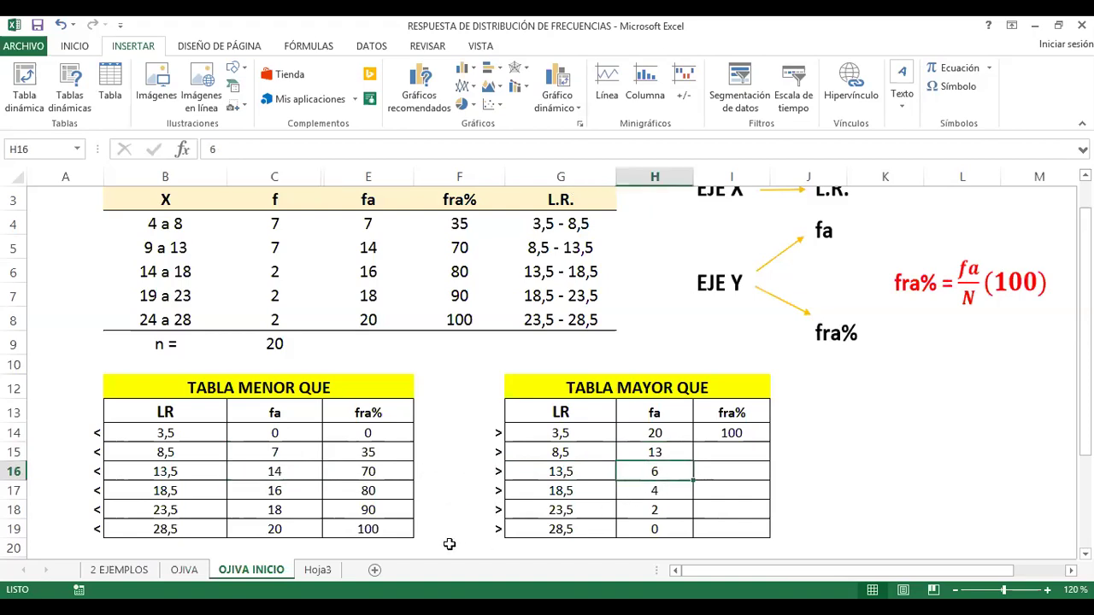
left_click(283, 492)
left_click(654, 494)
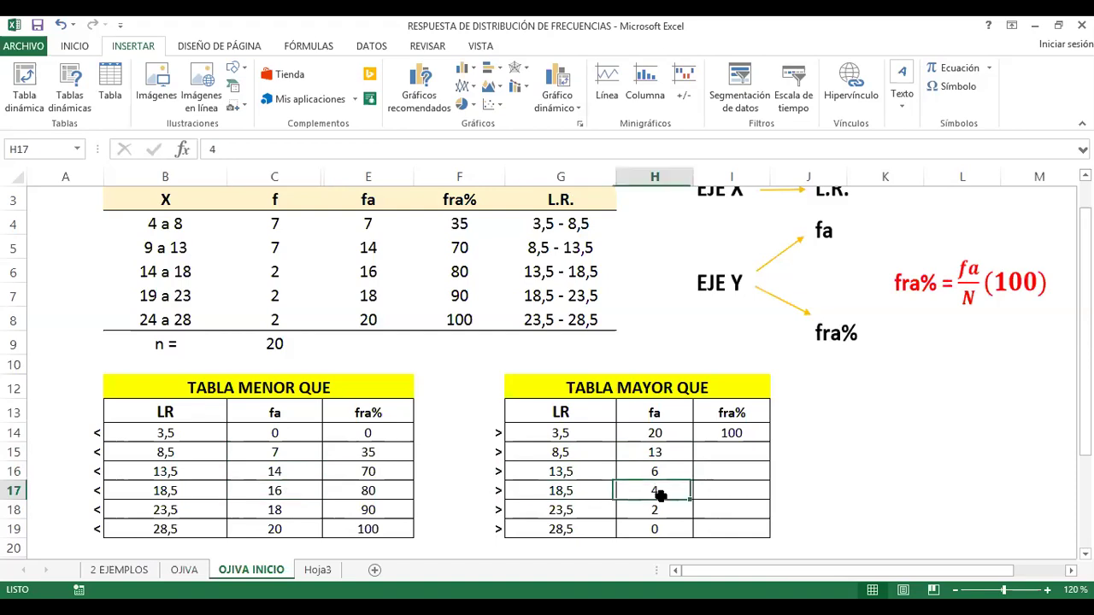
left_click(314, 514)
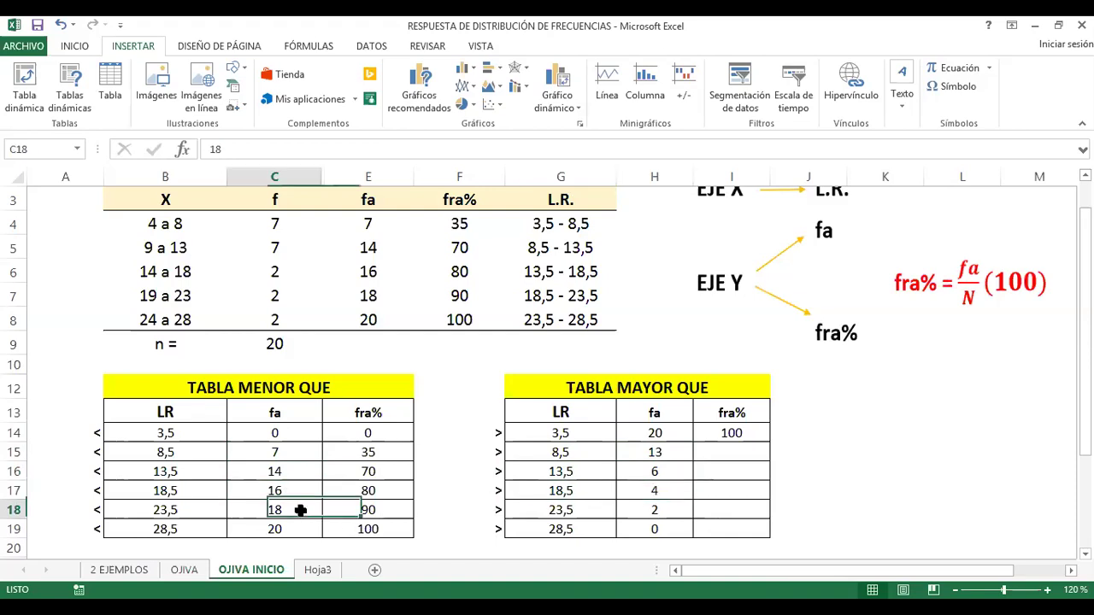
left_click(634, 513)
left_click(288, 524)
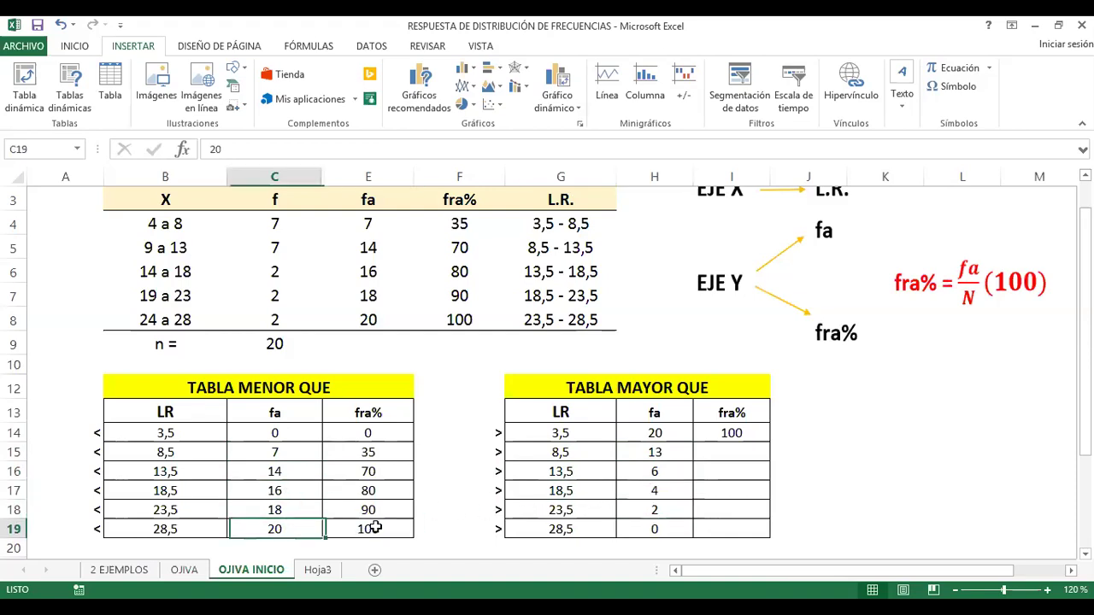
left_click(647, 529)
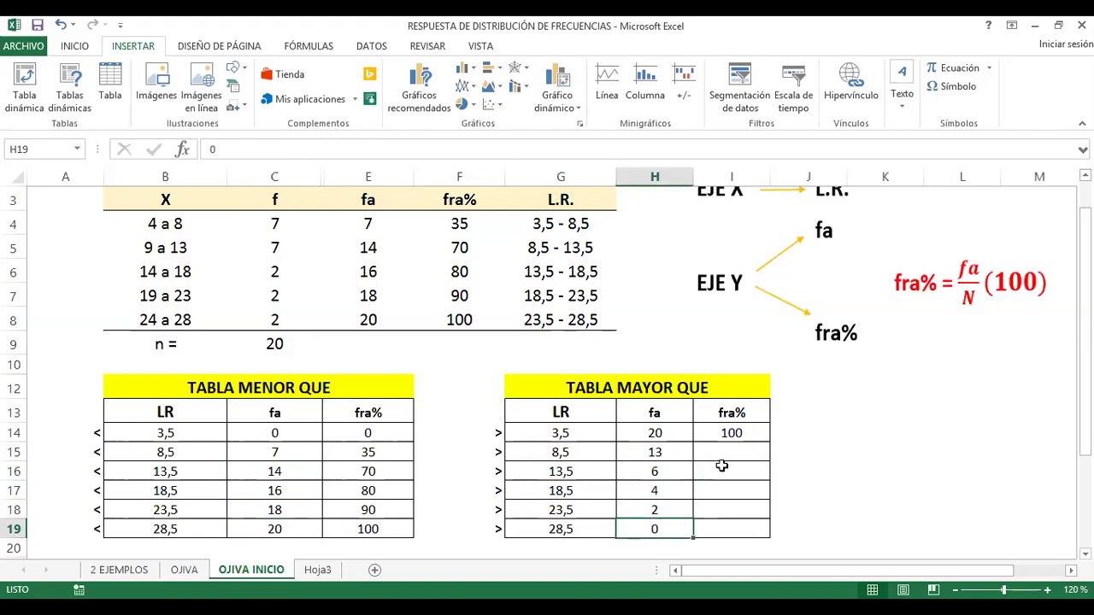
Examine the fra% column of TABLA MENOR QUE and compare both tables' fra% values for limit 3,5
left_click_drag(367, 432, 367, 529)
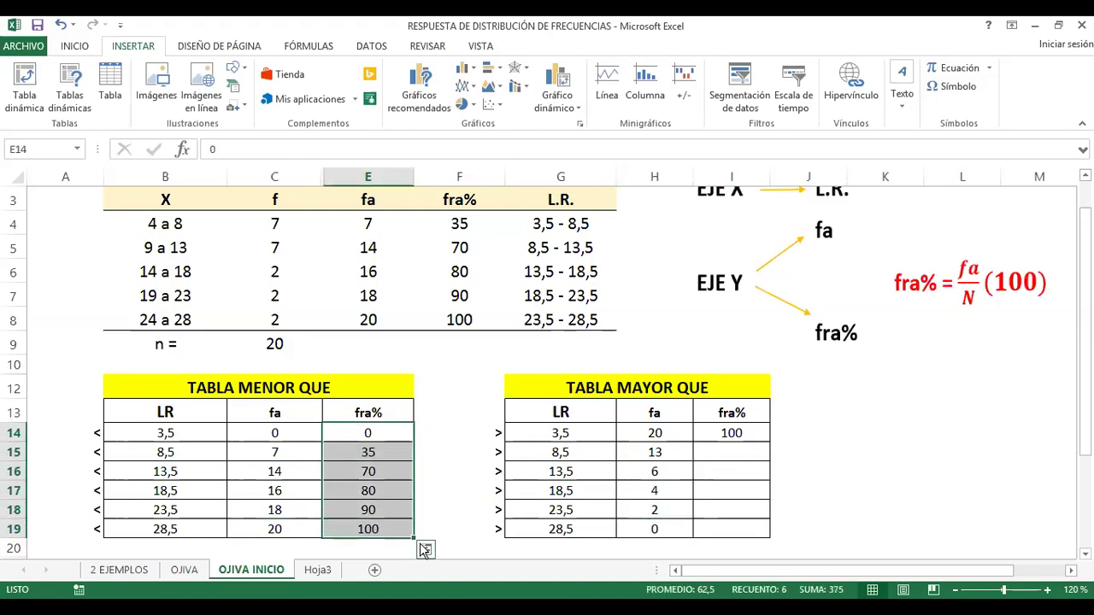
left_click(384, 433)
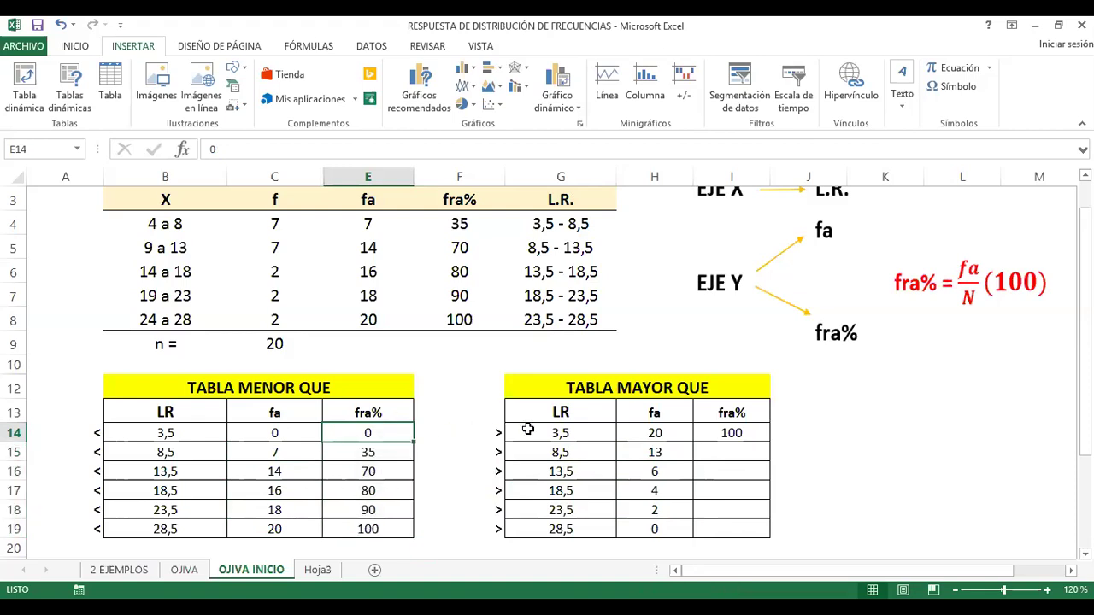
left_click(733, 433)
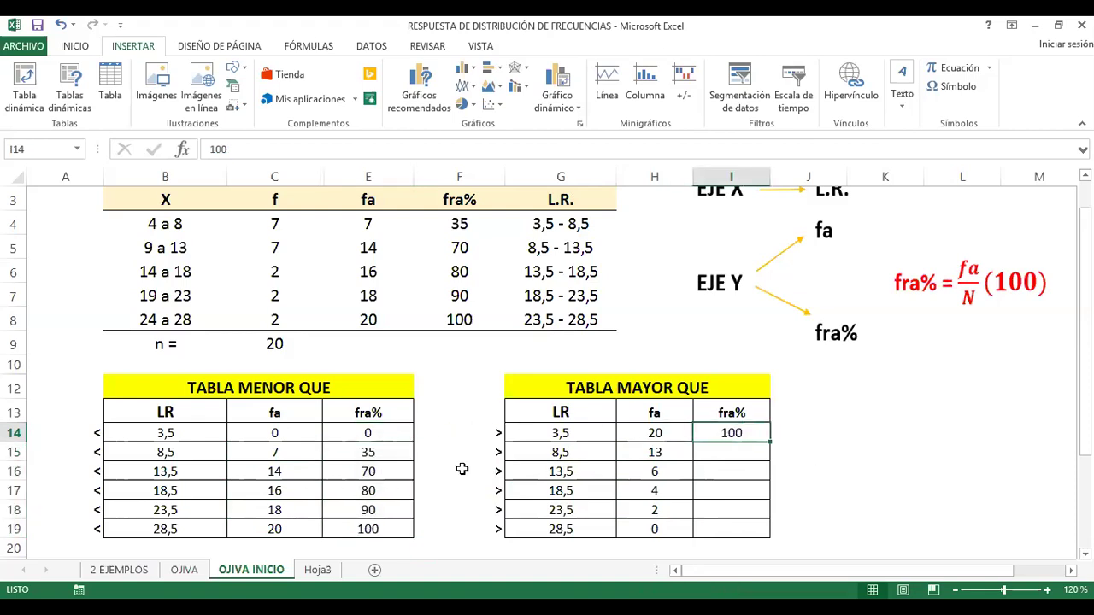
Enter 65 as the fra% value beside the limit 8,5 in TABLA MAYOR QUE
left_click(367, 454)
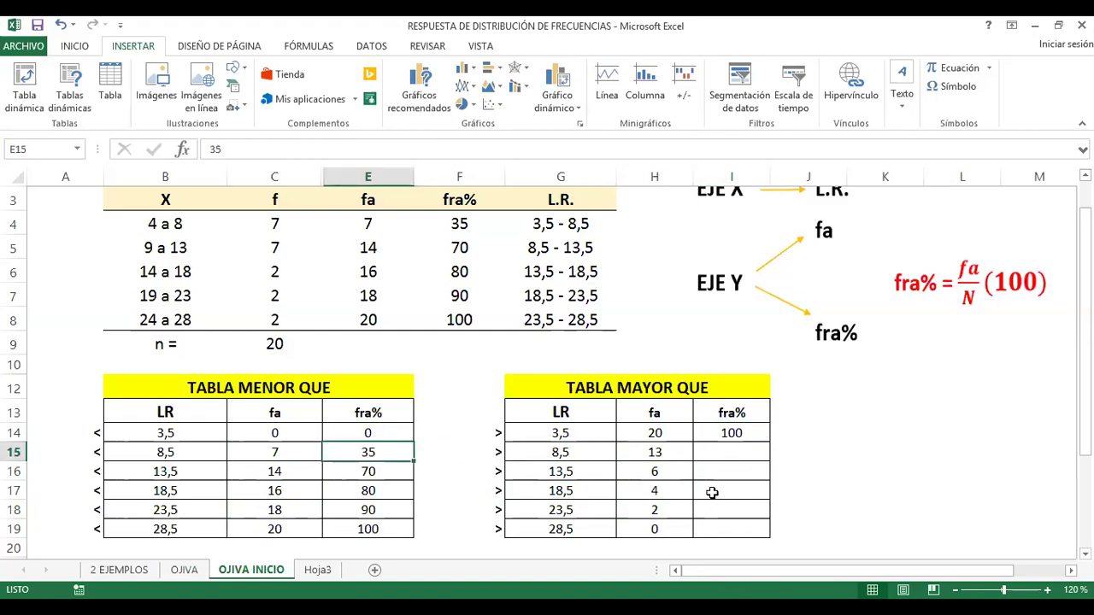
left_click(731, 453)
type("65")
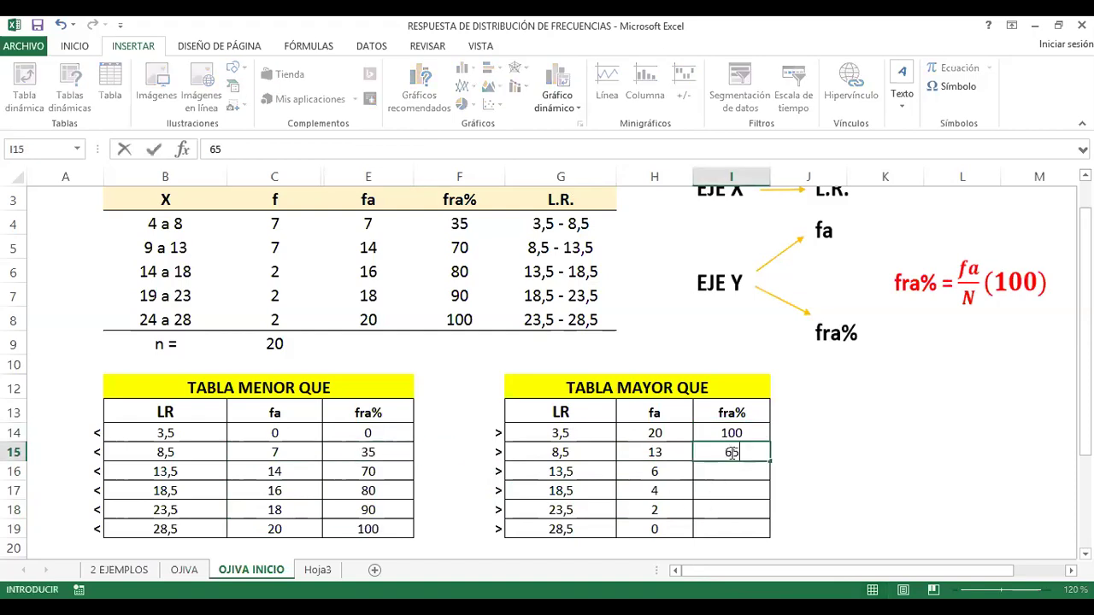
left_click(845, 469)
left_click(749, 450)
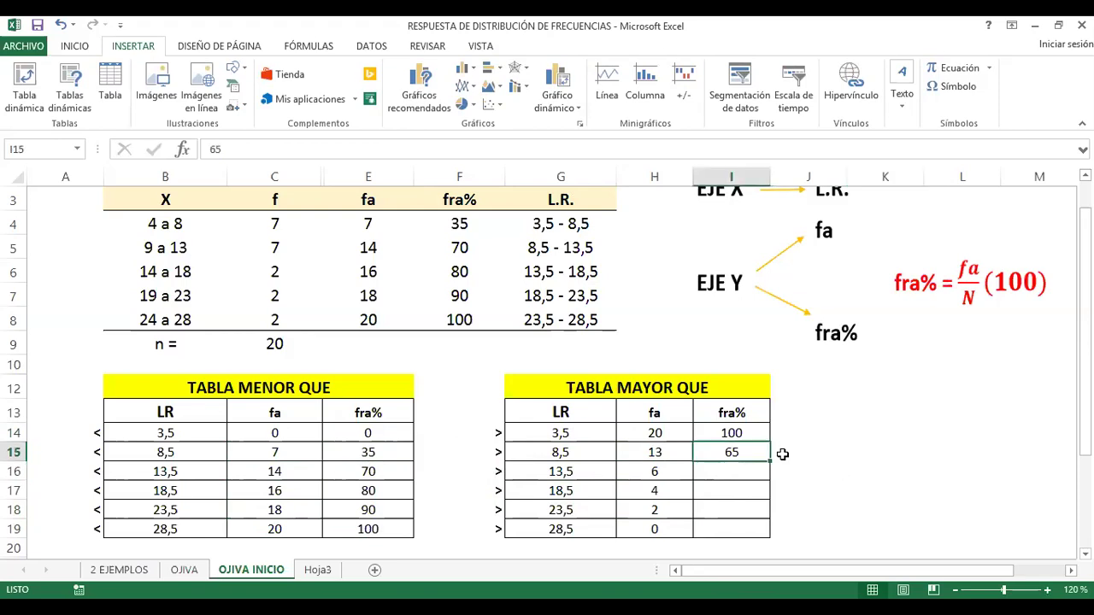
Check the fra% for limit 8,5 in cell J15 with the formula +(H15/C9*100)
left_click(827, 450)
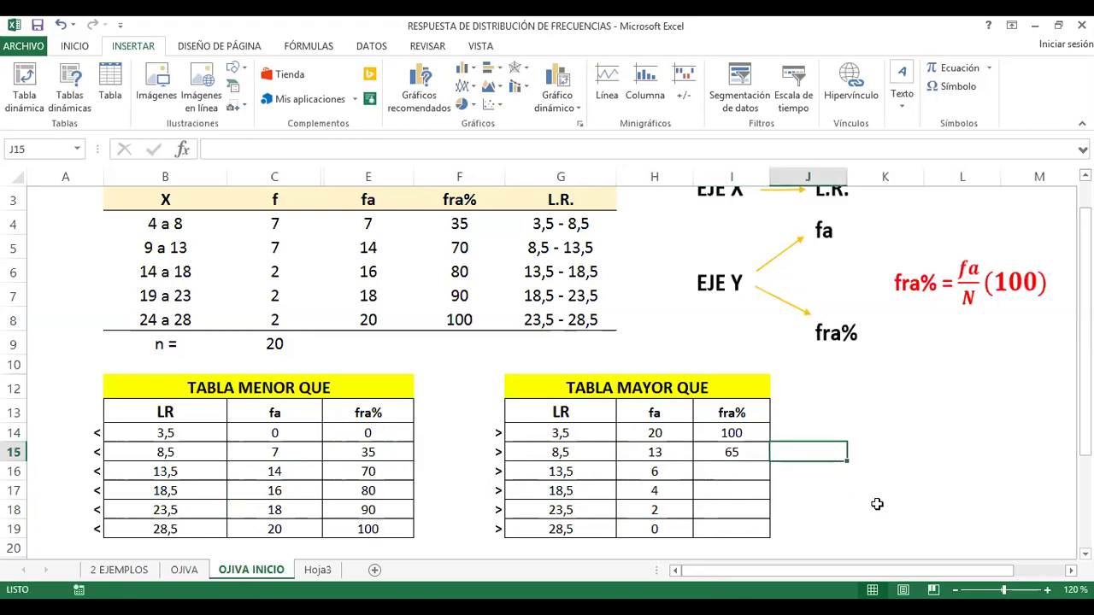
type("+(")
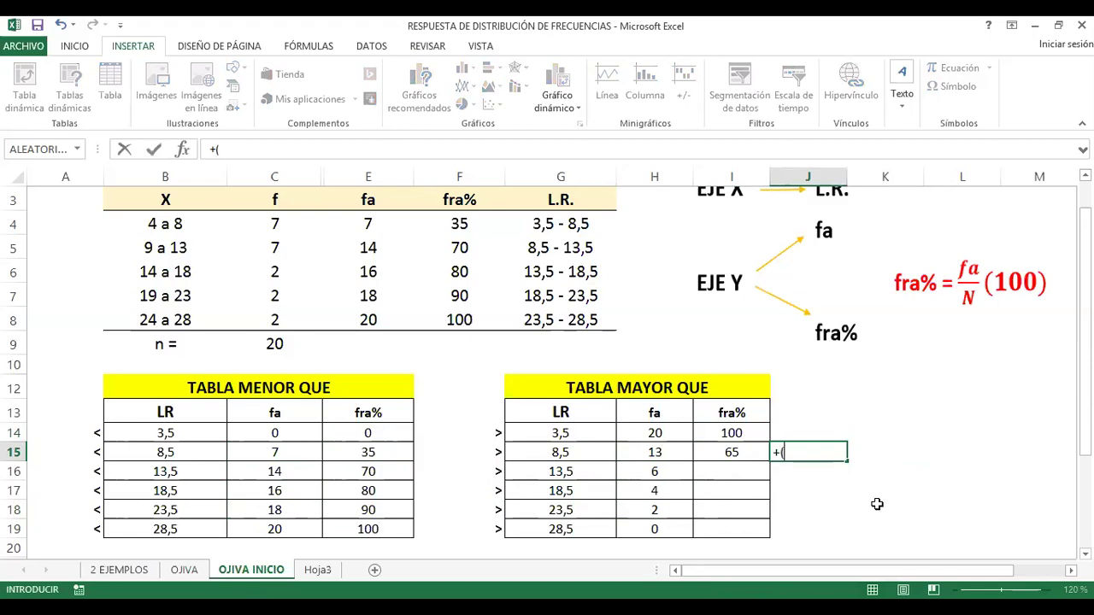
left_click(662, 453)
type("/")
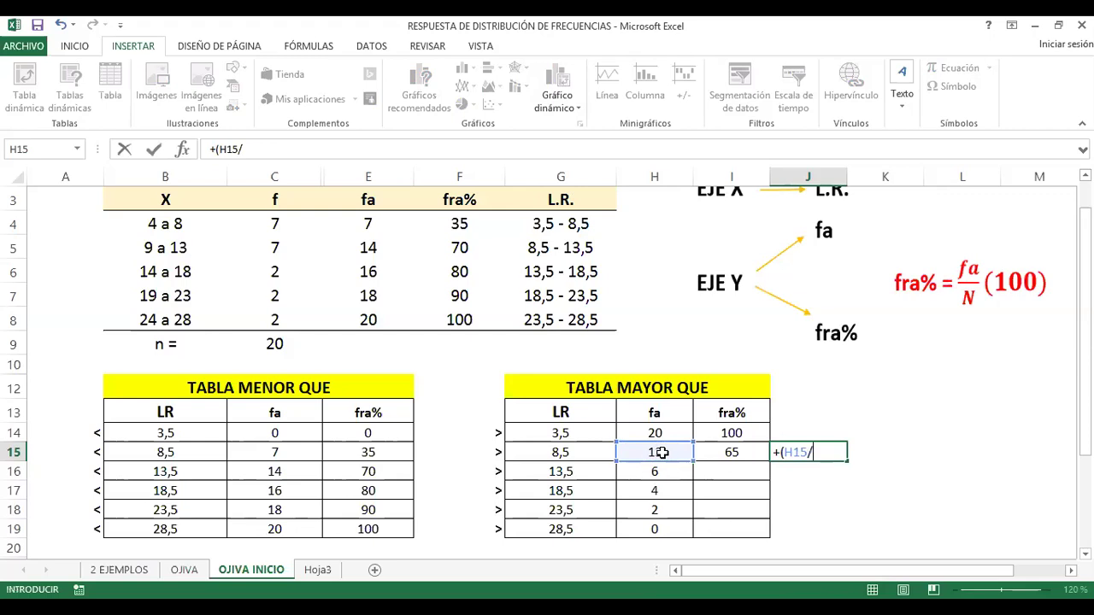
left_click(274, 343)
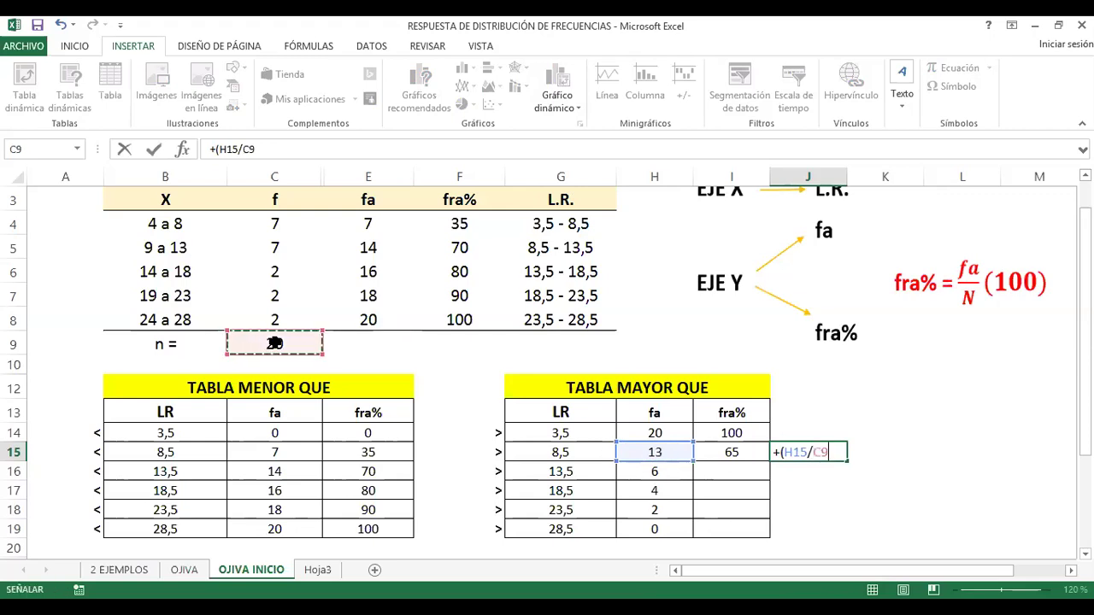
type("*100")
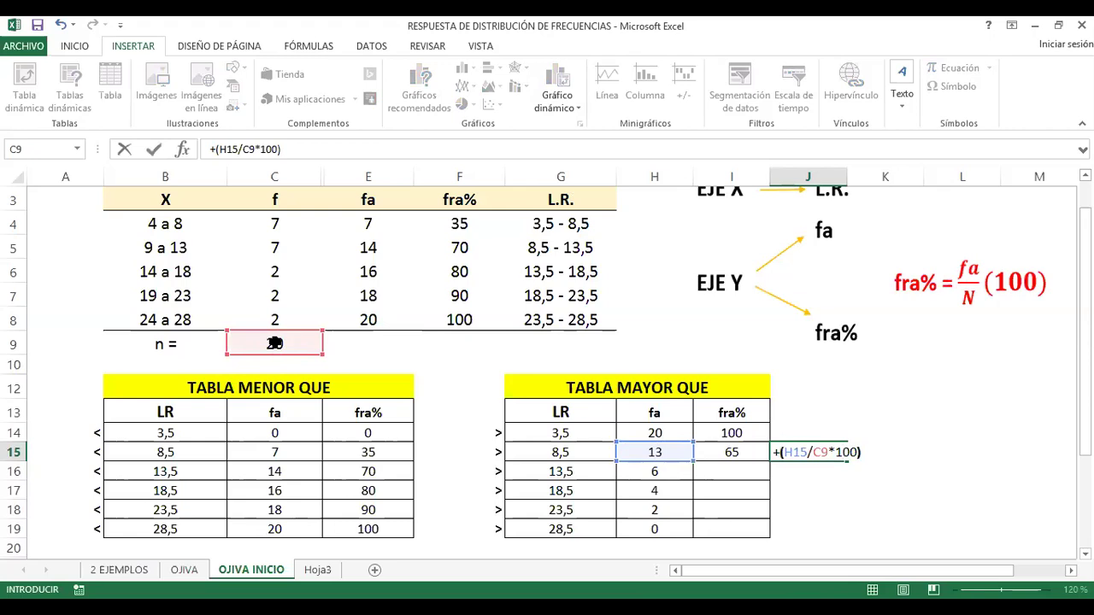
key("Return")
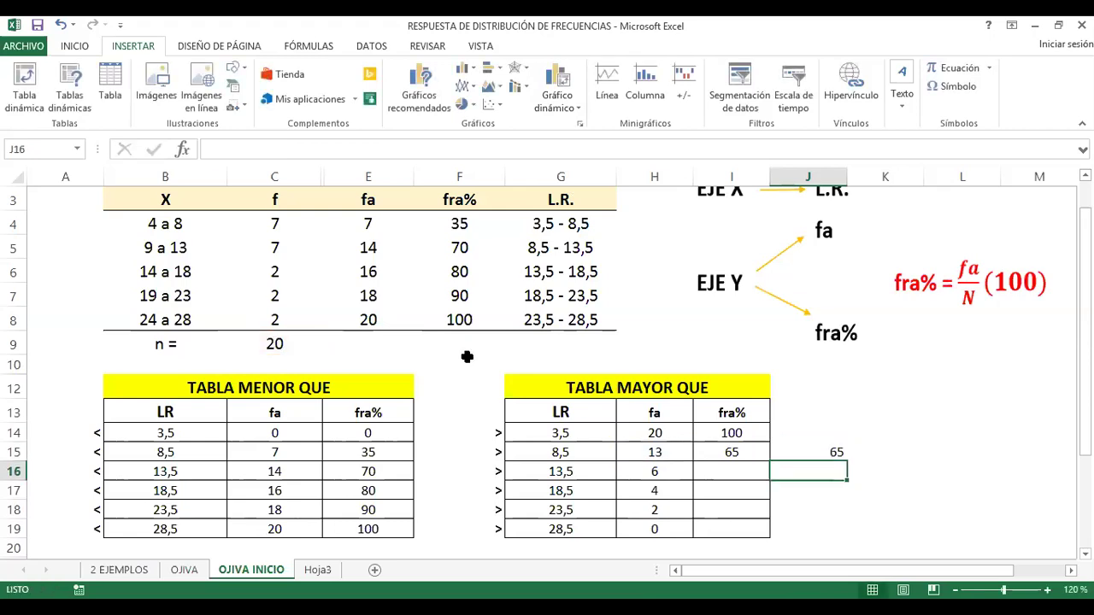
left_click(828, 451)
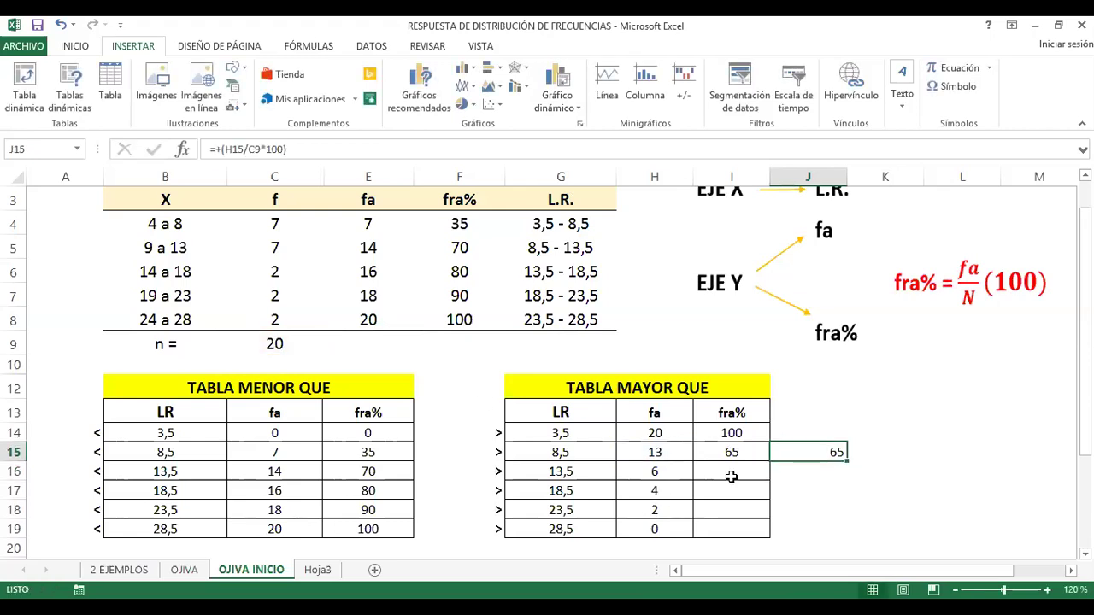
Enter fra% 30 for limit 13,5 and 20 for limit 18,5 in TABLA MAYOR QUE
left_click(370, 475)
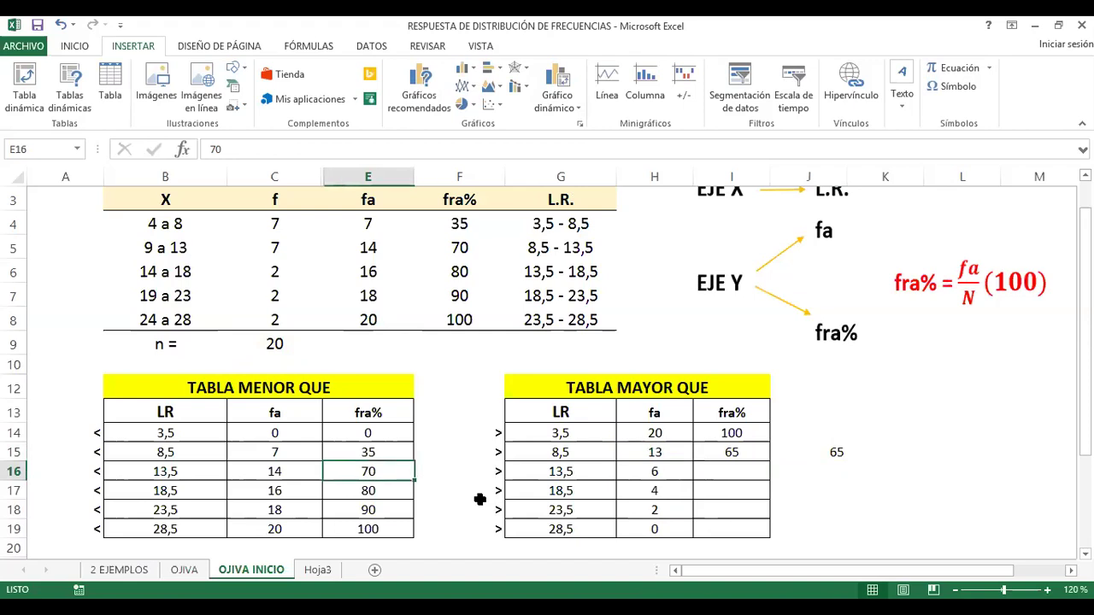
left_click(749, 481)
type("30")
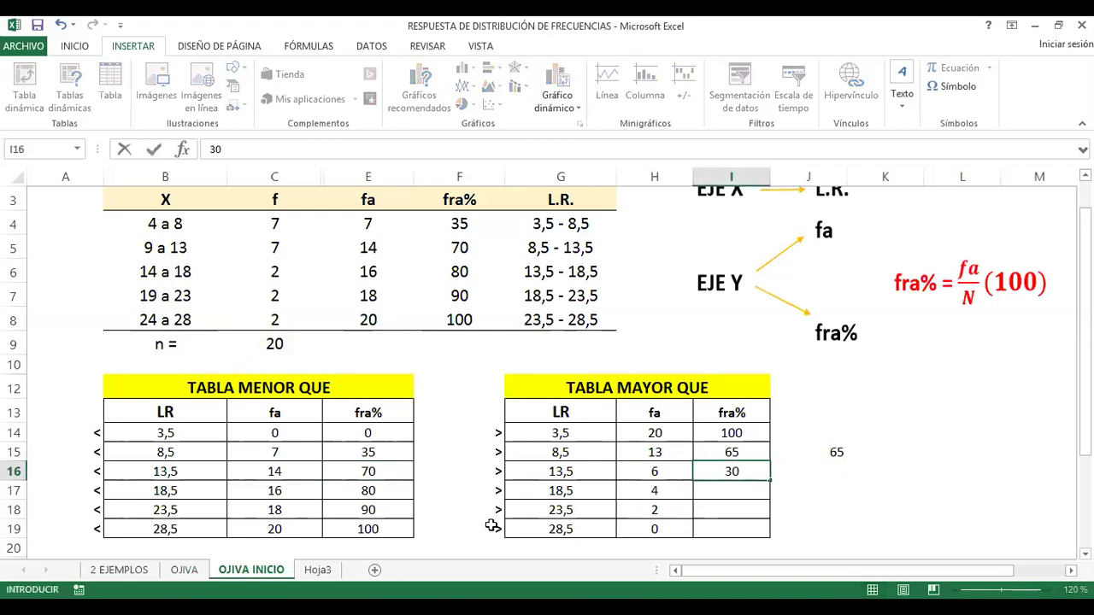
left_click(402, 489)
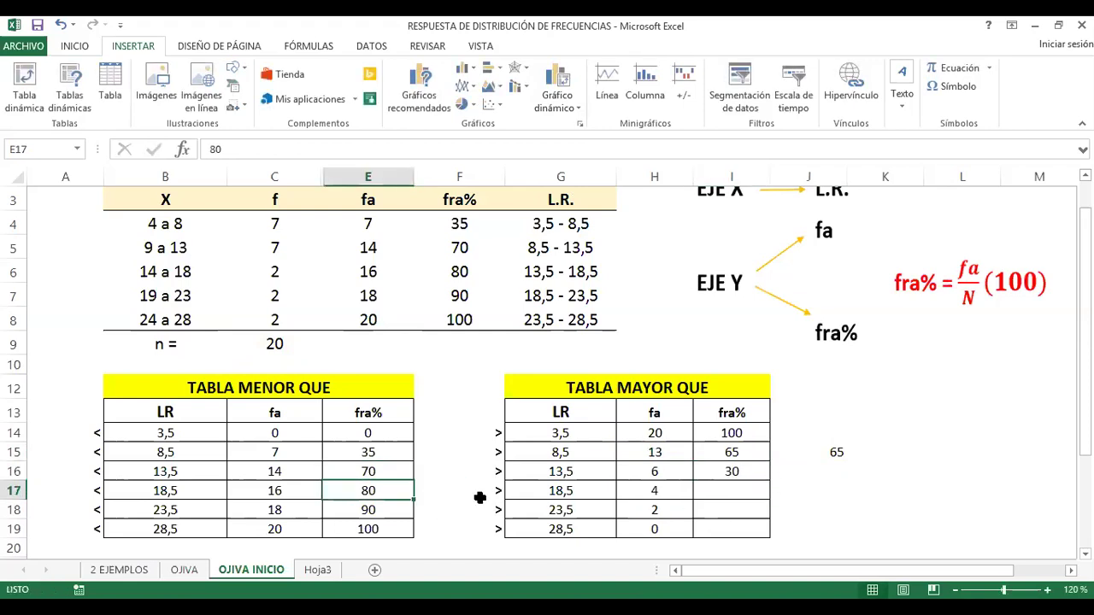
left_click(722, 493)
type("2")
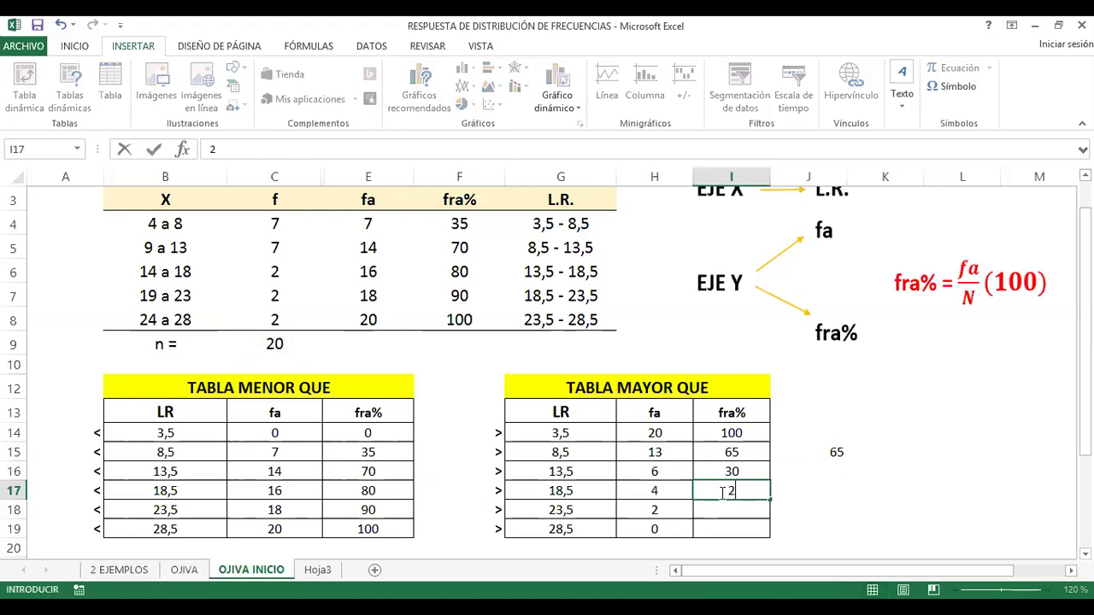
Complete the fra% column of TABLA MAYOR QUE with 10 for limit 23,5 and 0 for limit 28,5
left_click(390, 509)
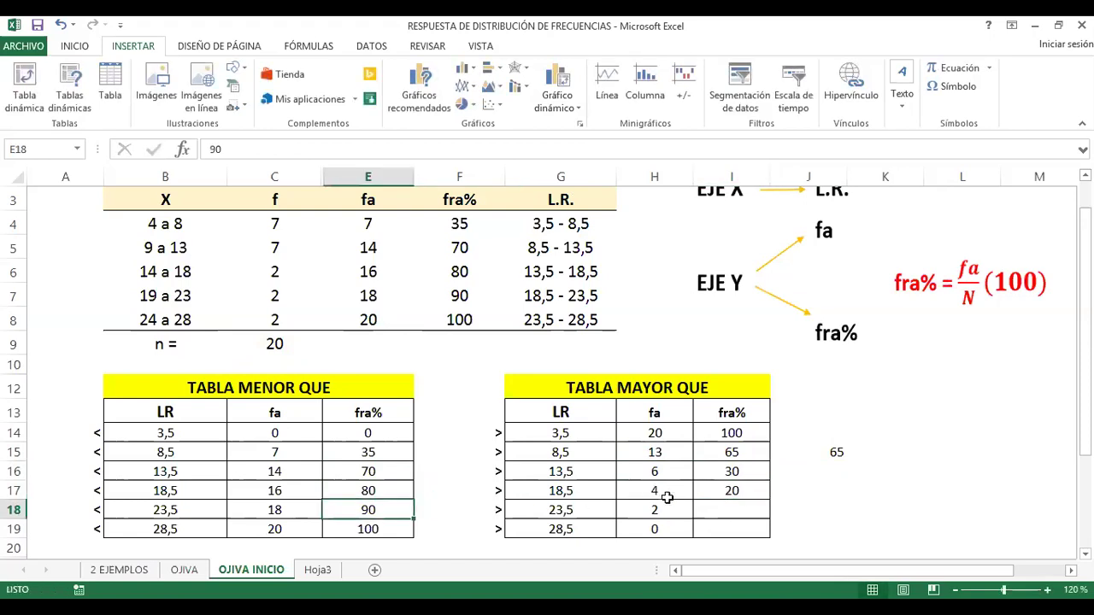
left_click(728, 508)
type("10")
left_click(395, 530)
left_click(754, 531)
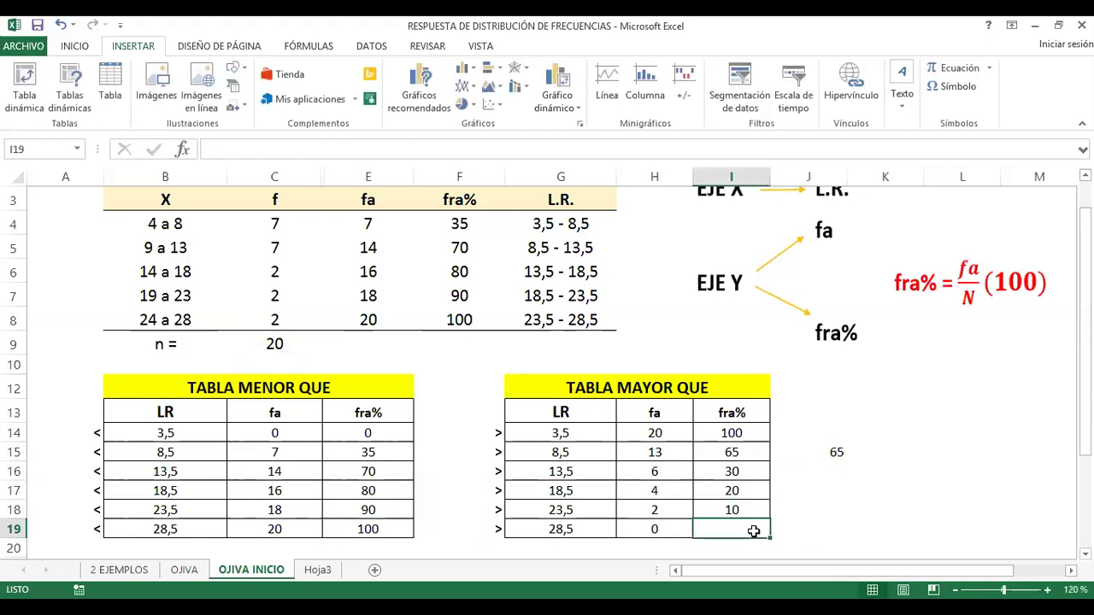
type("0")
left_click(939, 454)
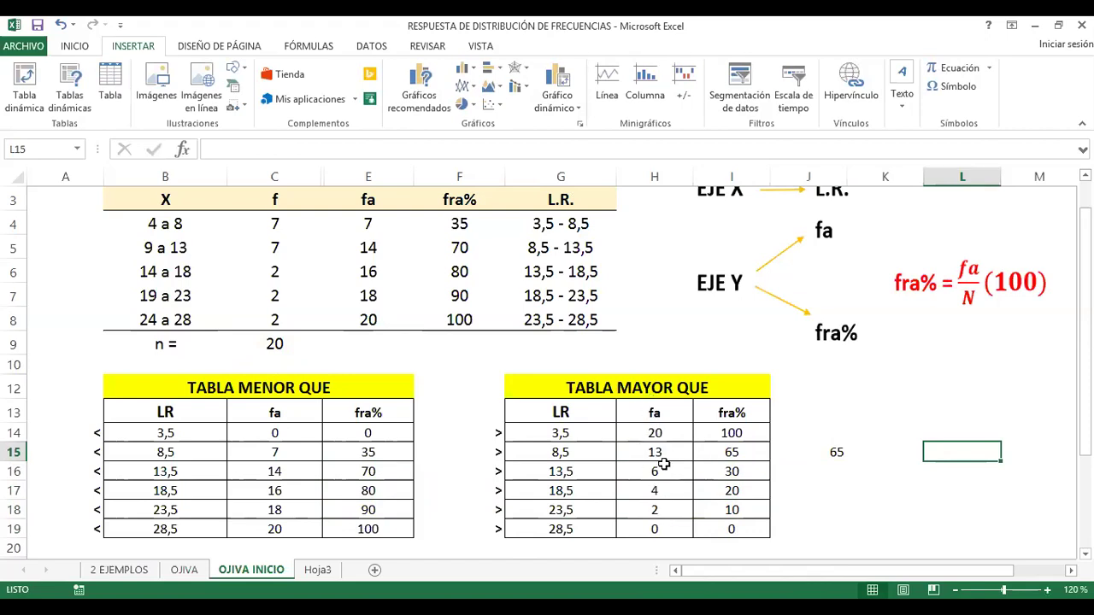
Compare the fa column of TABLA MAYOR QUE with the cumulative frequencies in the frequency distribution, class by class
left_click_drag(656, 435, 658, 525)
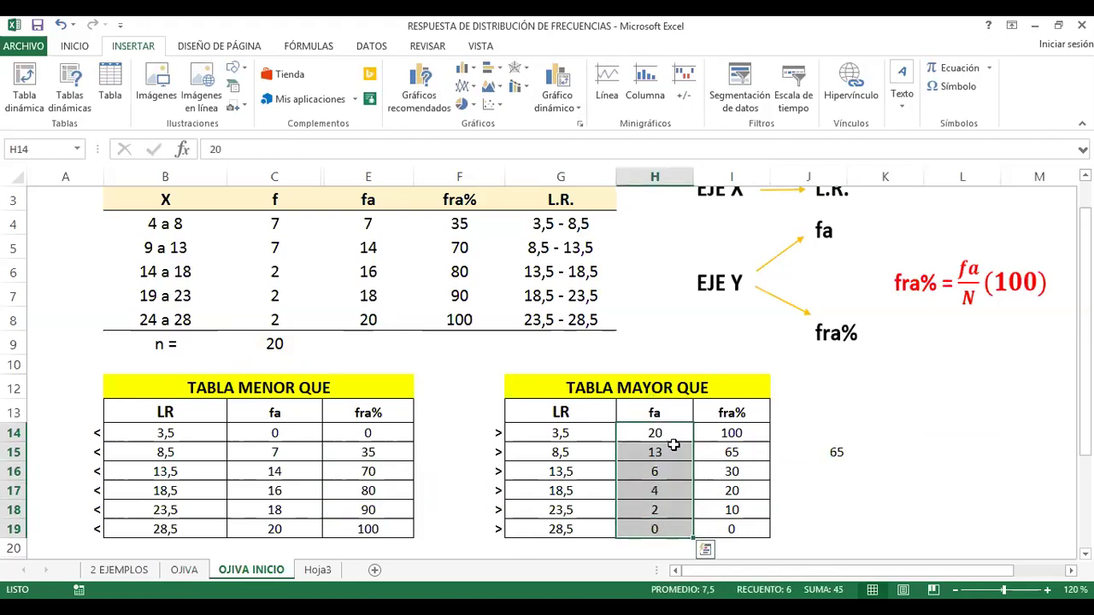
left_click(675, 433)
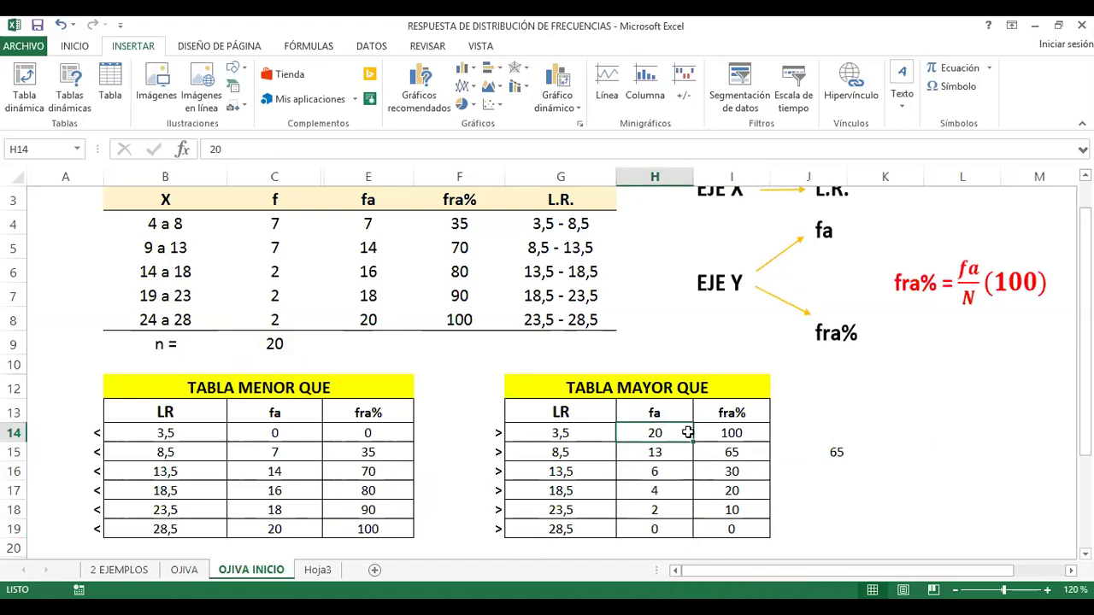
left_click(730, 433)
left_click(663, 436)
left_click(359, 220)
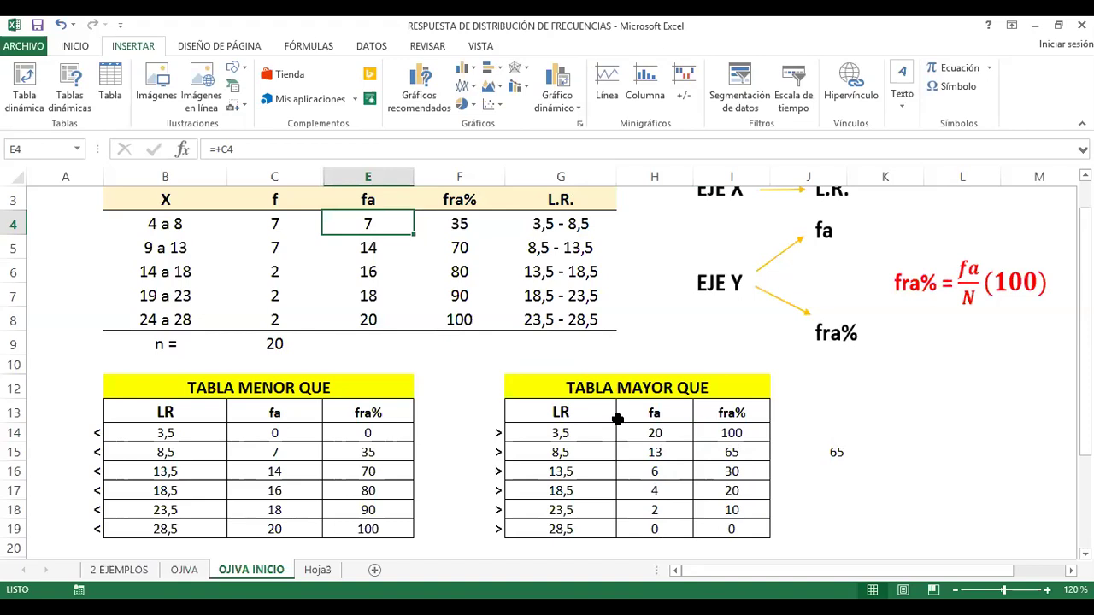
left_click(367, 248)
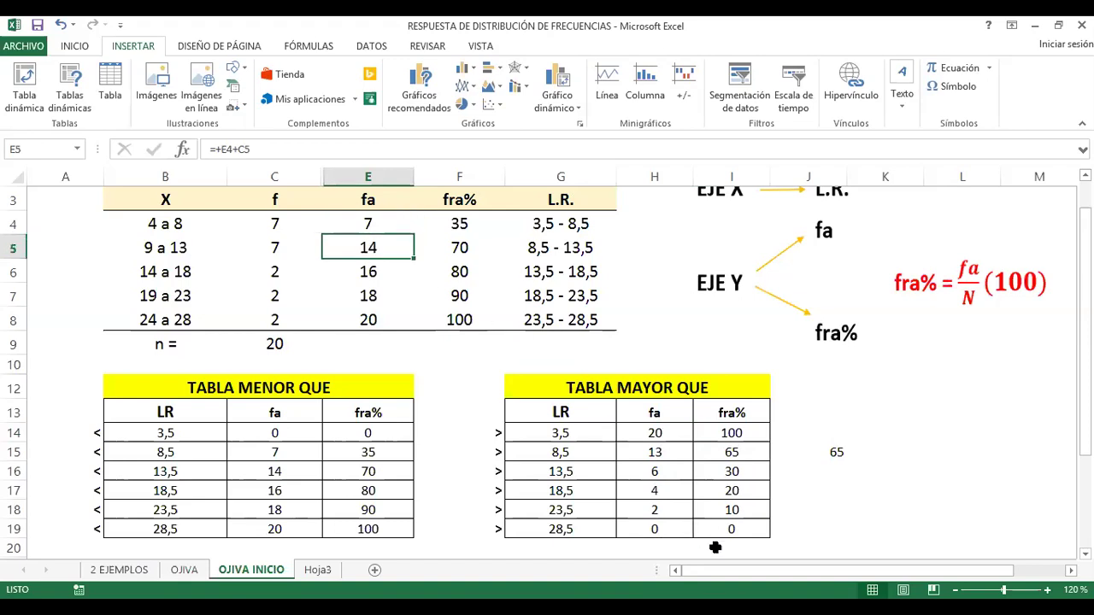
left_click(676, 472)
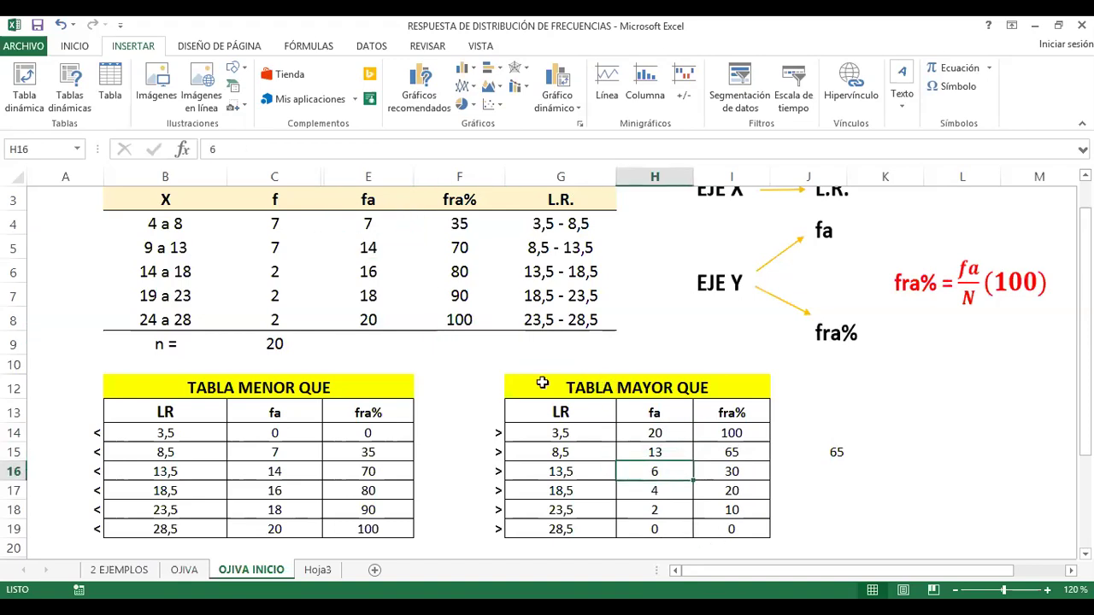
left_click(372, 271)
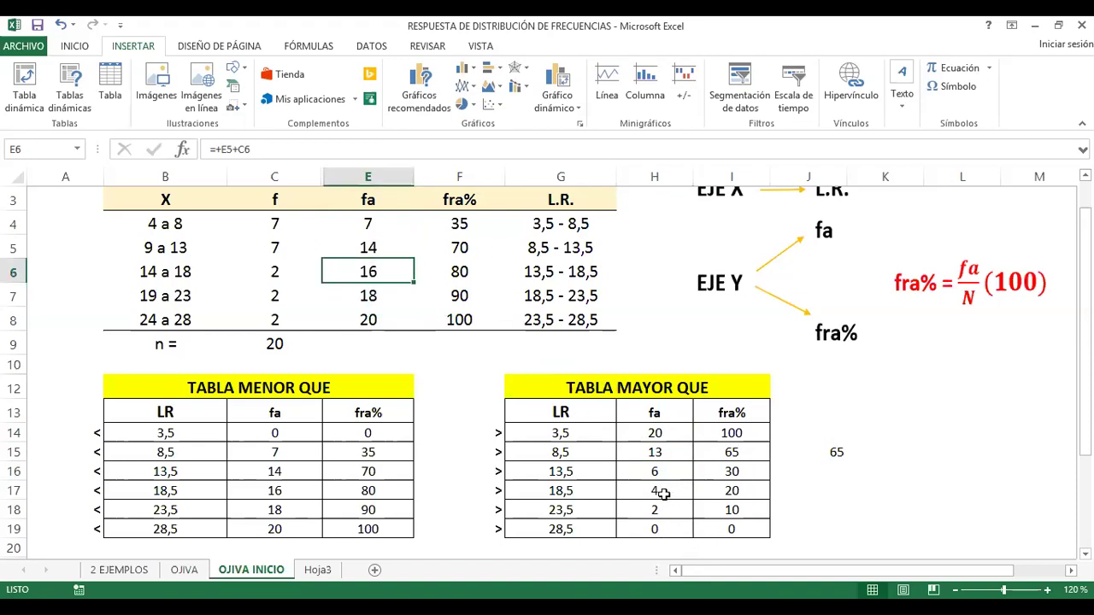
left_click(372, 296)
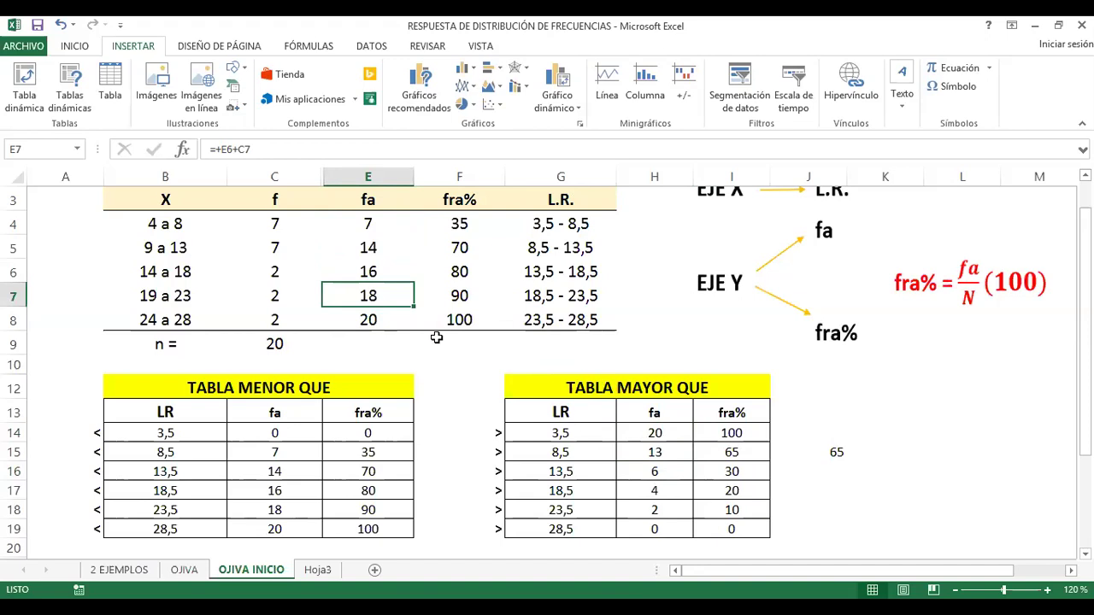
left_click(376, 318)
left_click(686, 537)
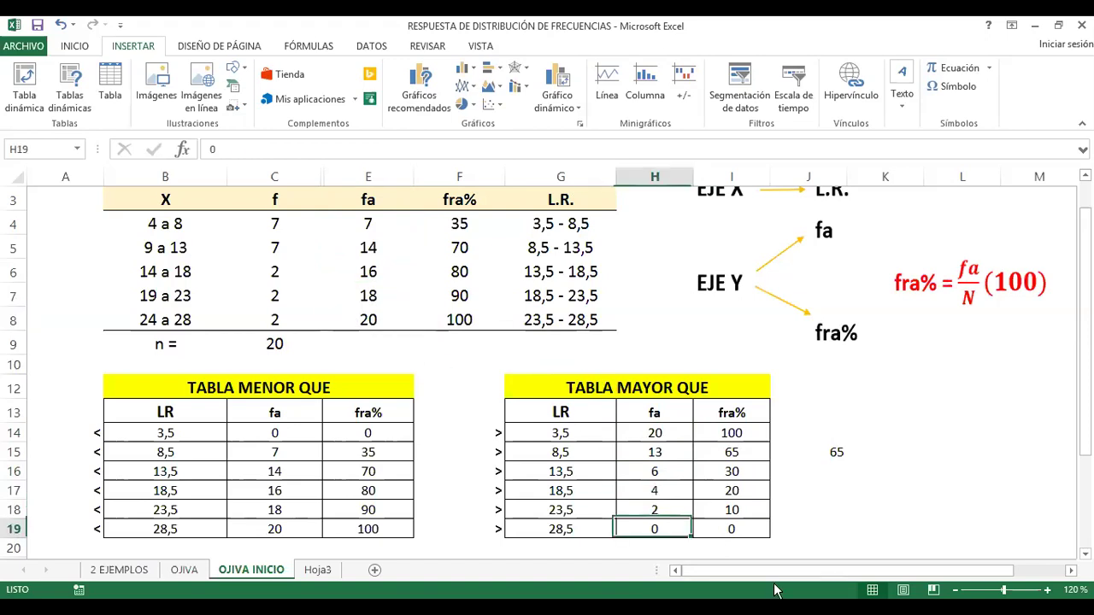
left_click(852, 529)
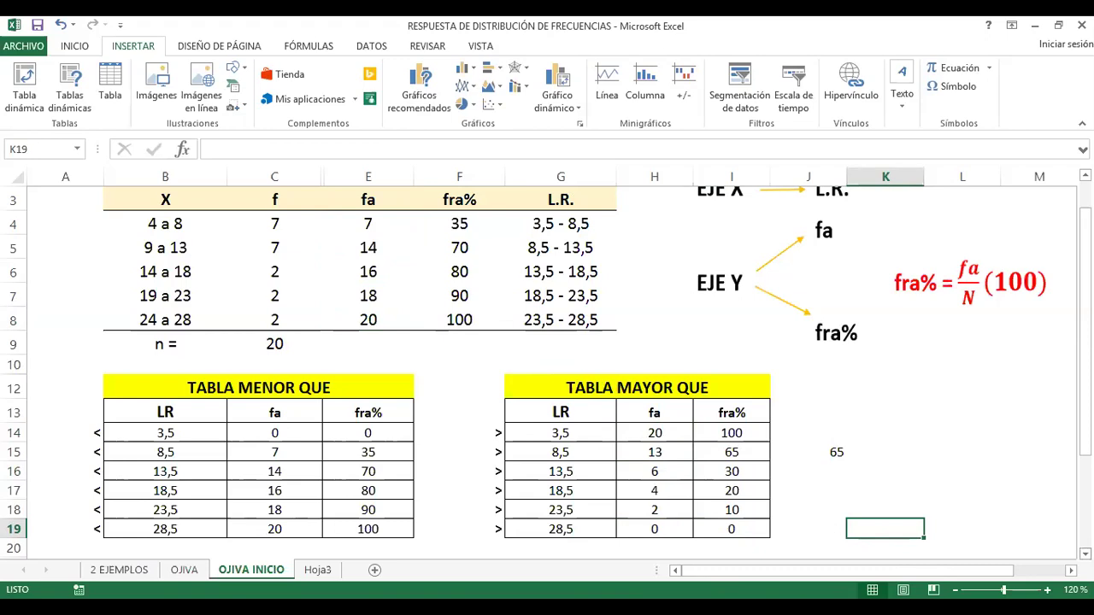
Highlight the 13,5 row of TABLA MENOR QUE with a yellow fill
scroll(598, 367, "down", 2)
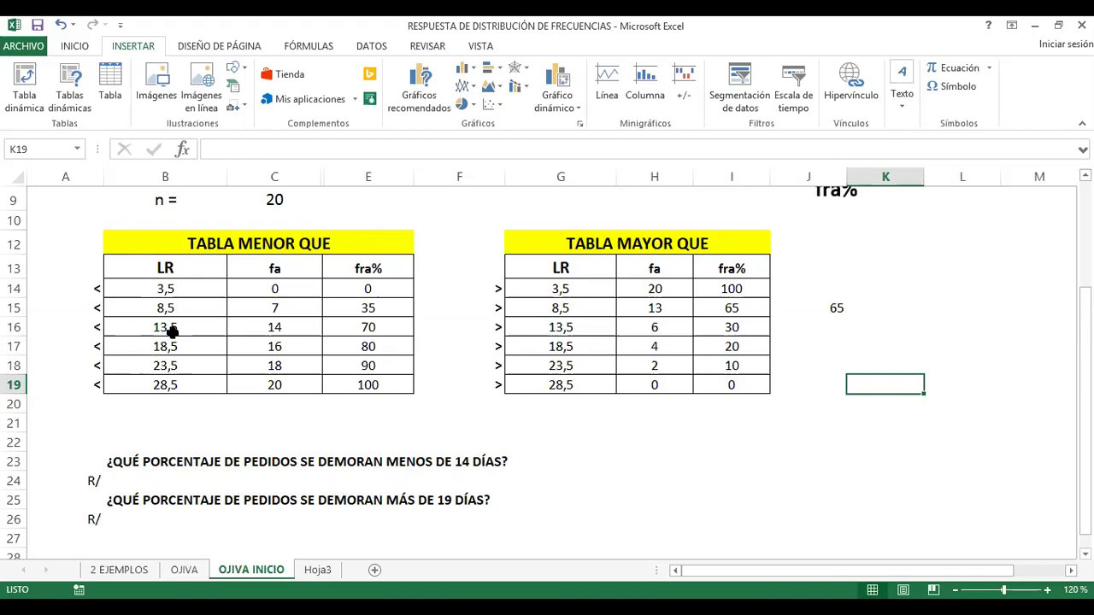
left_click_drag(144, 327, 333, 321)
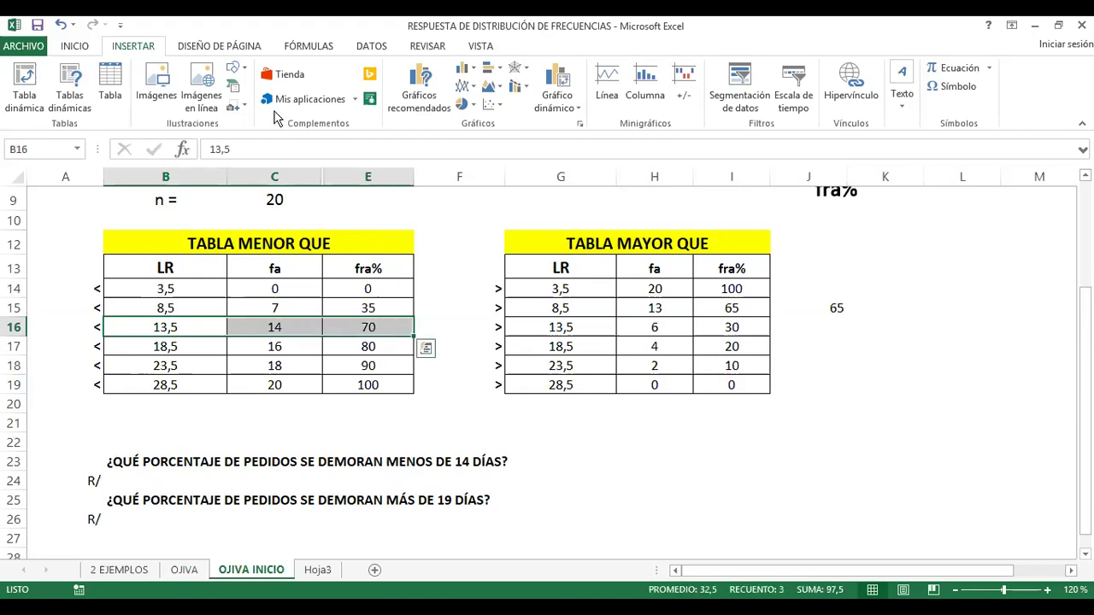
left_click(76, 47)
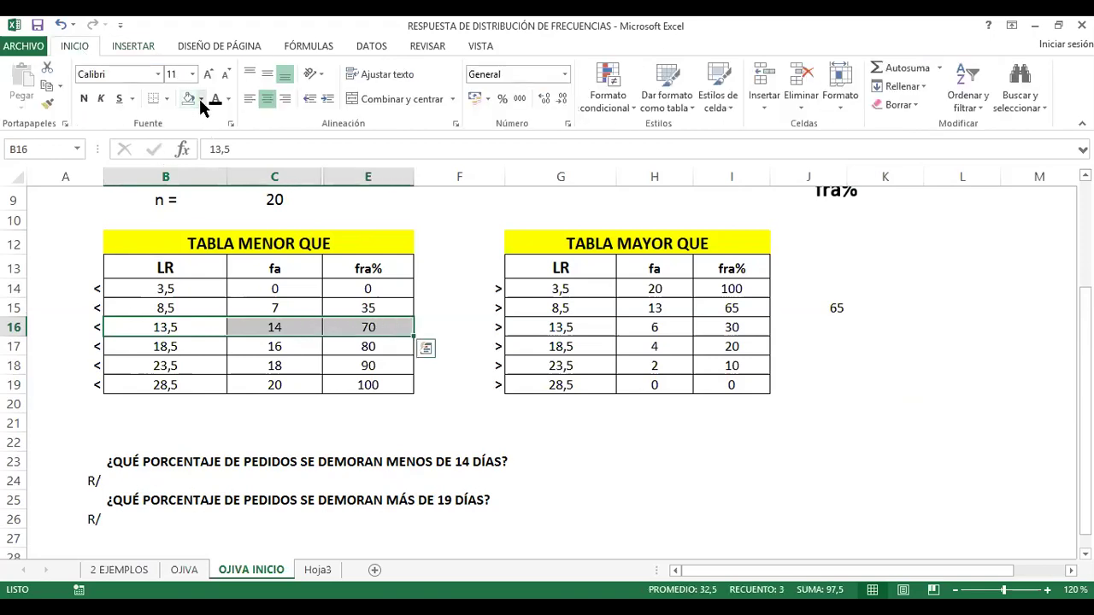
left_click(201, 98)
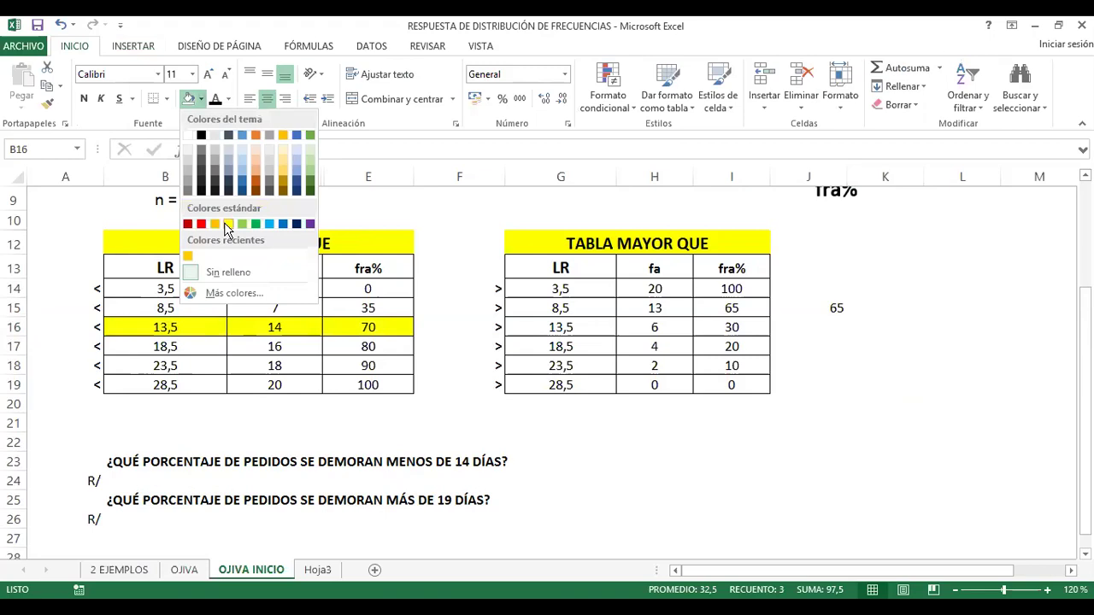
left_click(228, 224)
left_click(277, 456)
Review the highlighted row's fa and fra%, and enter 70% as the answer for orders taking less than 14 days
left_click(293, 331)
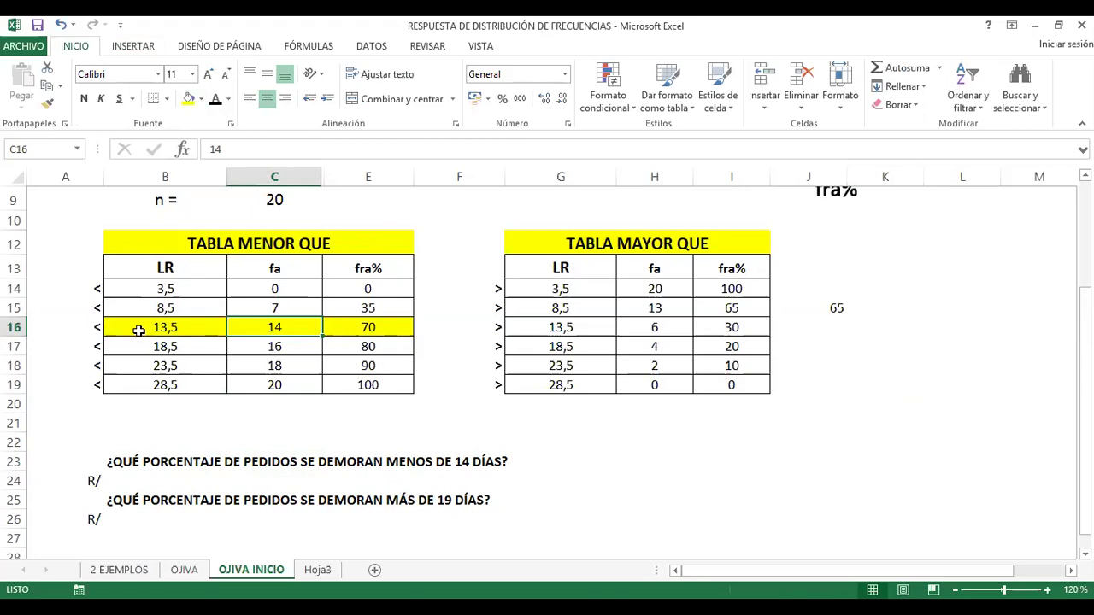
left_click(362, 327)
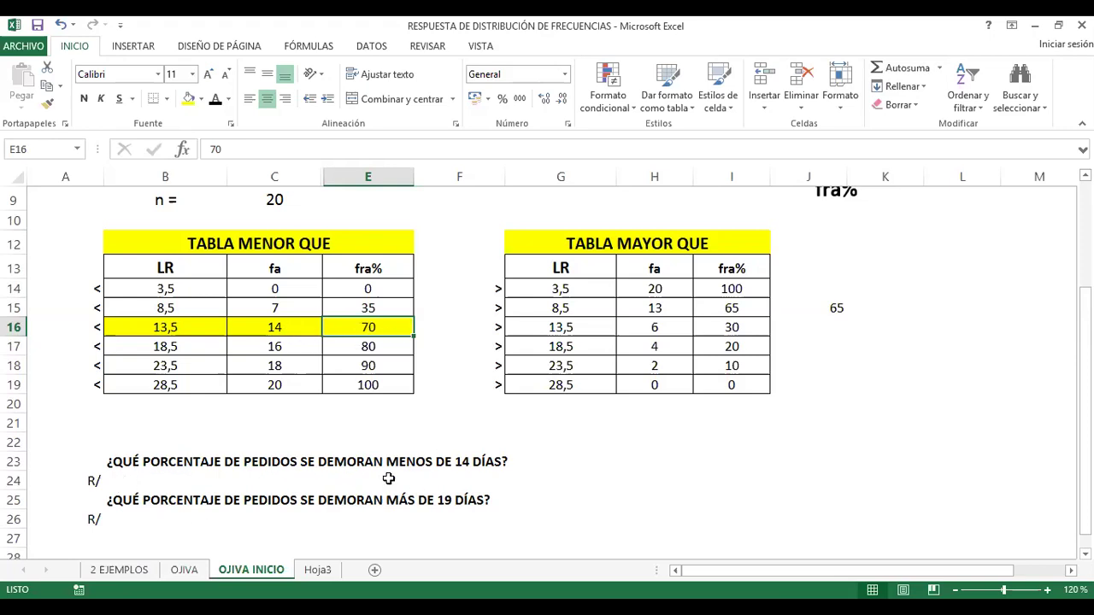
left_click(129, 483)
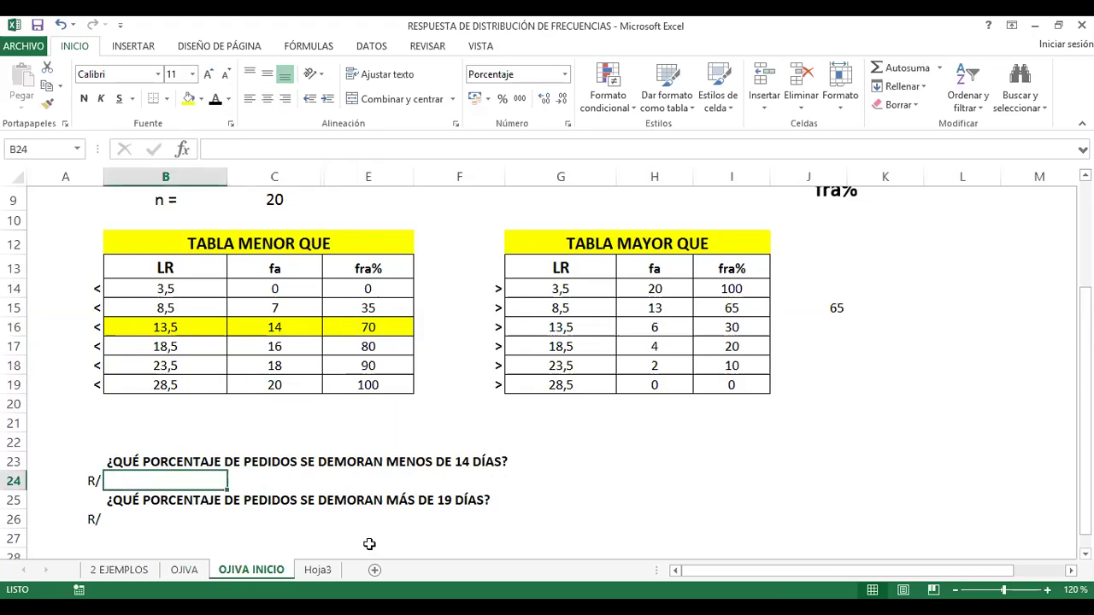
type("70")
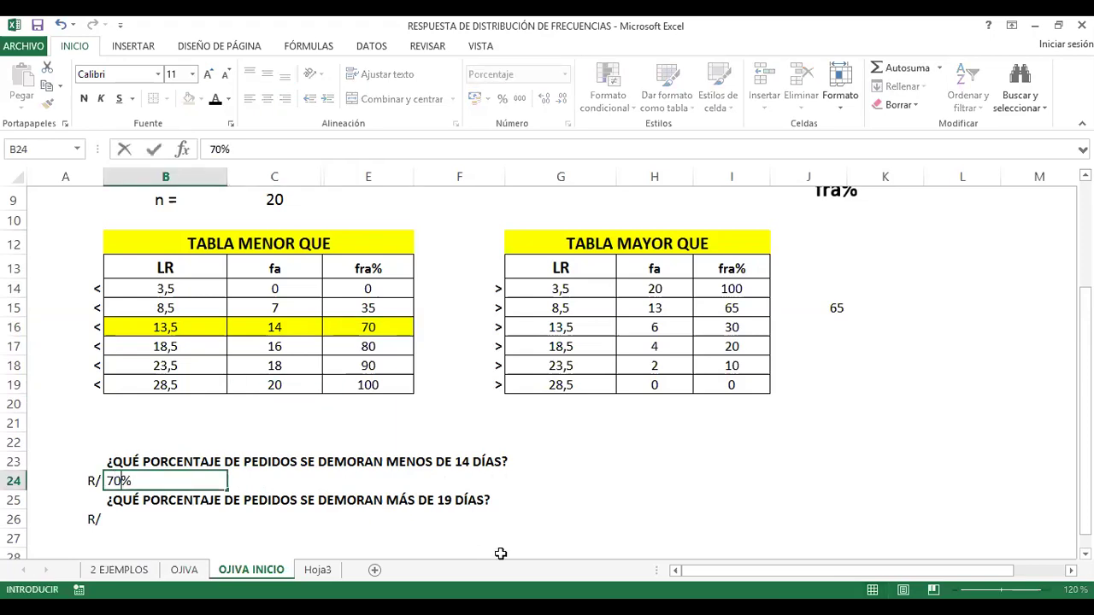
left_click(145, 517)
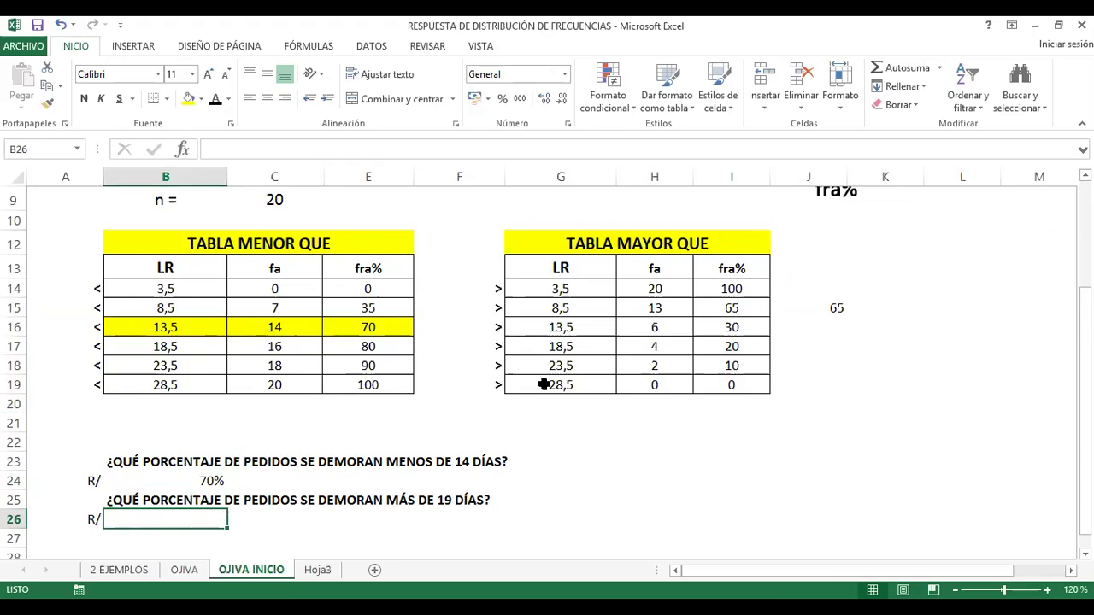
Highlight the 18,5 row of TABLA MAYOR QUE in yellow and enter 20% as the answer for orders taking more than 19 days
left_click_drag(552, 347, 769, 348)
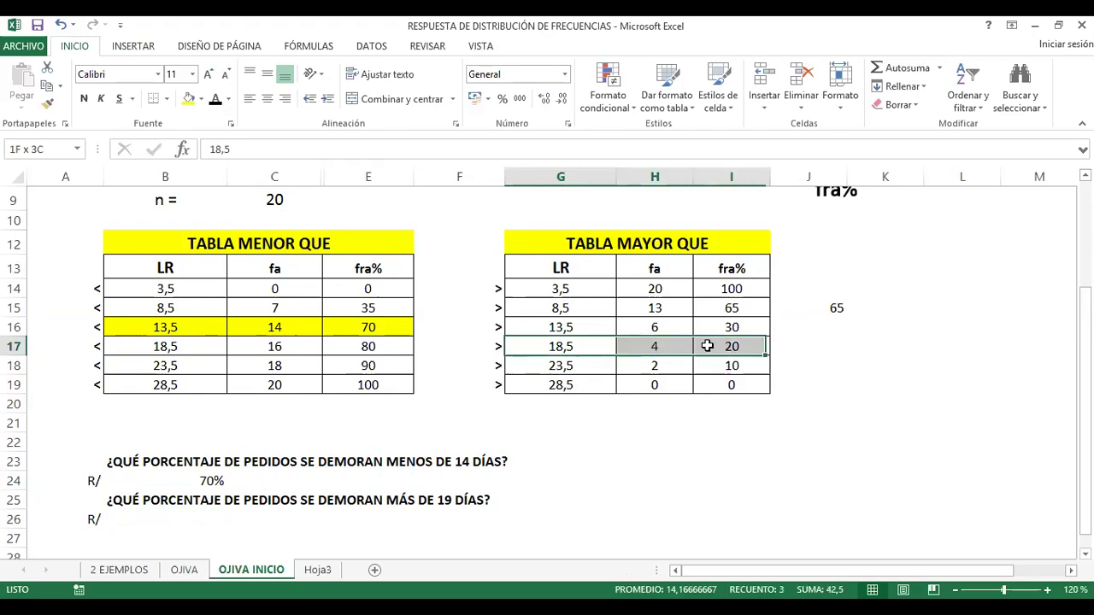
left_click(193, 99)
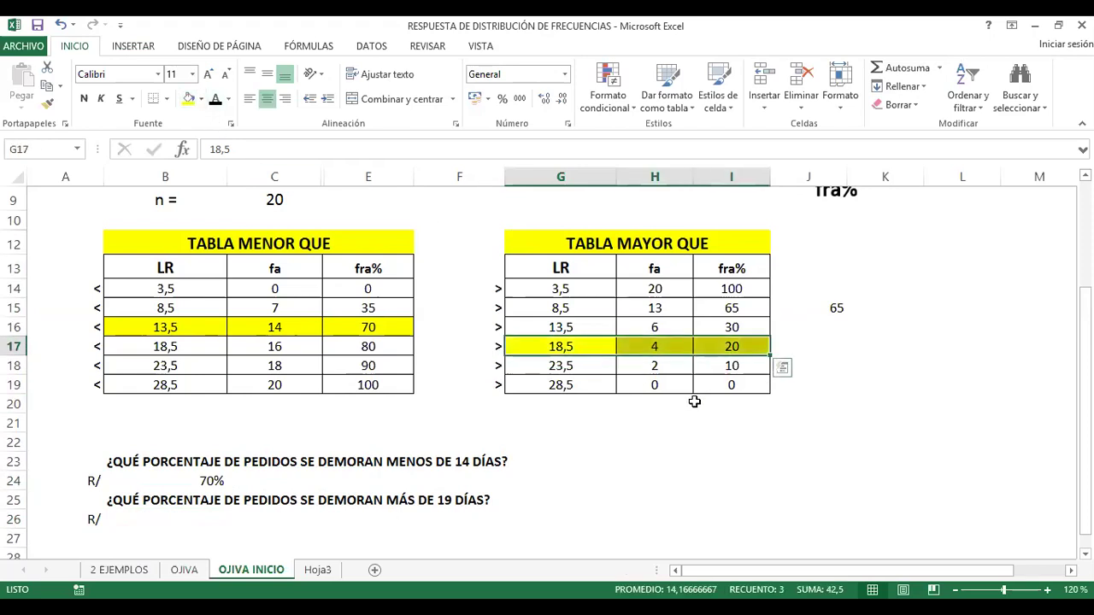
left_click(659, 350)
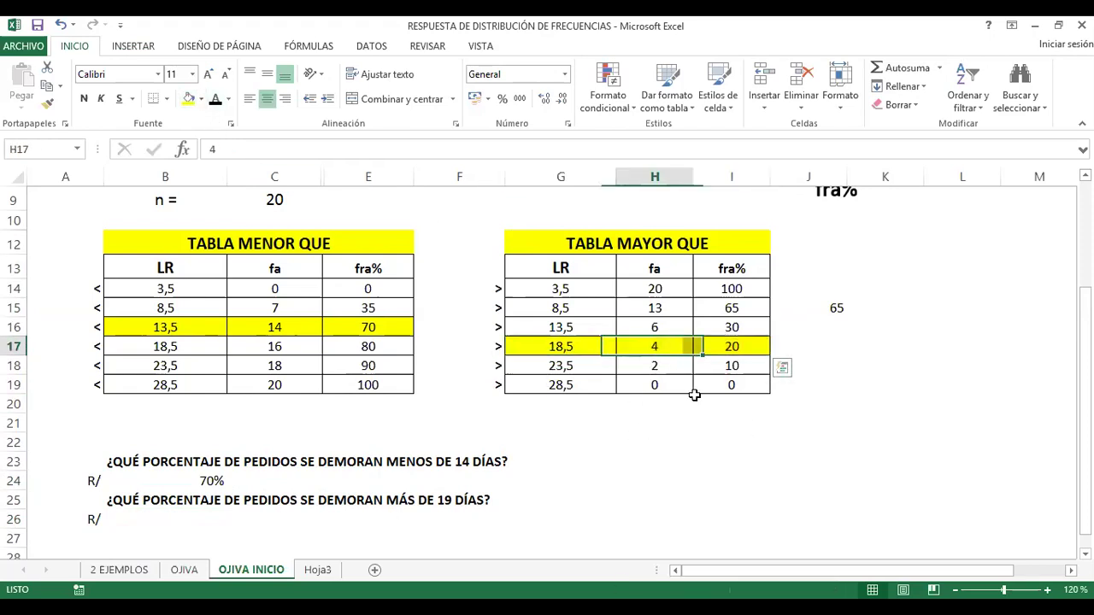
left_click(716, 345)
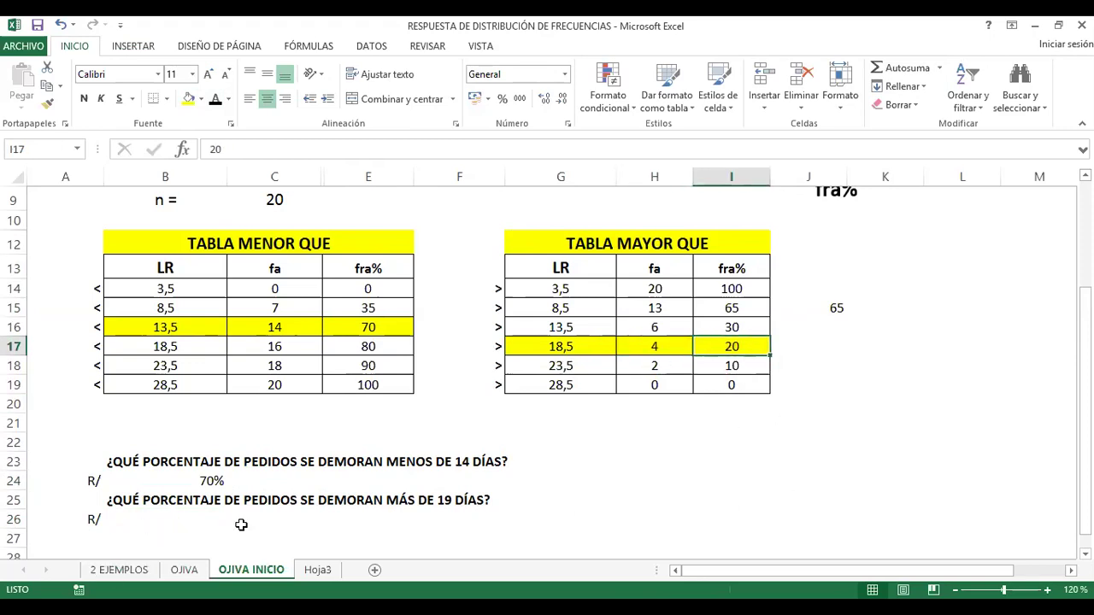
left_click(171, 520)
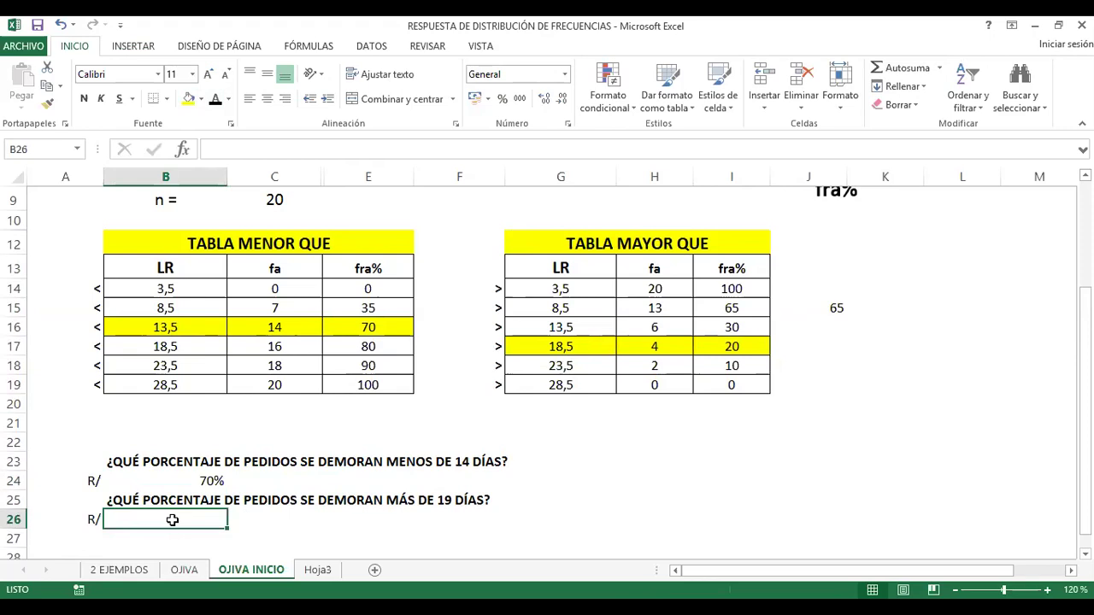
type("20%")
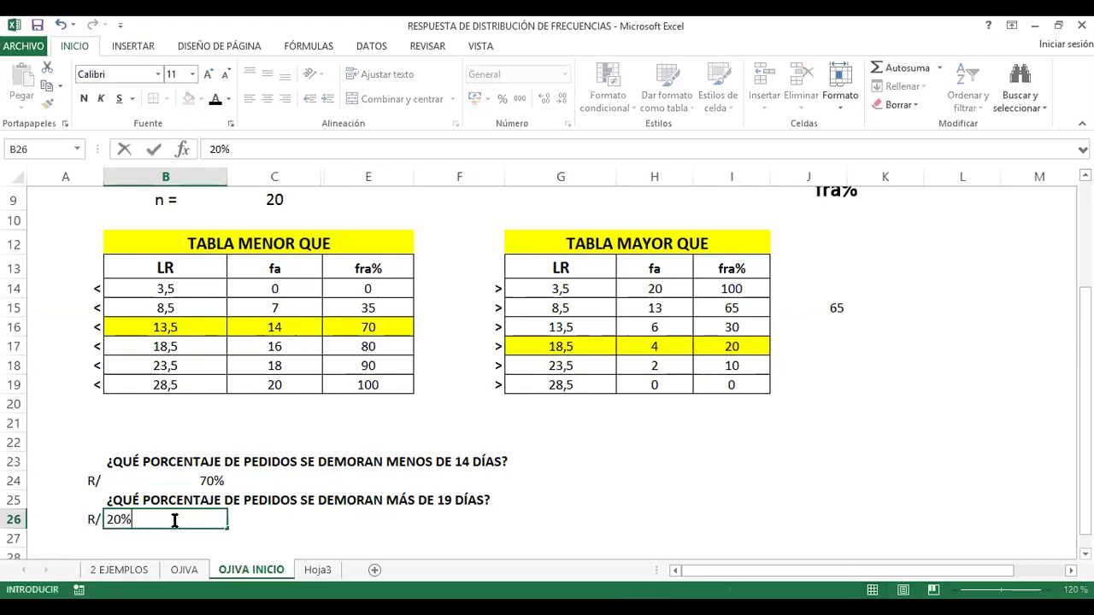
left_click(648, 476)
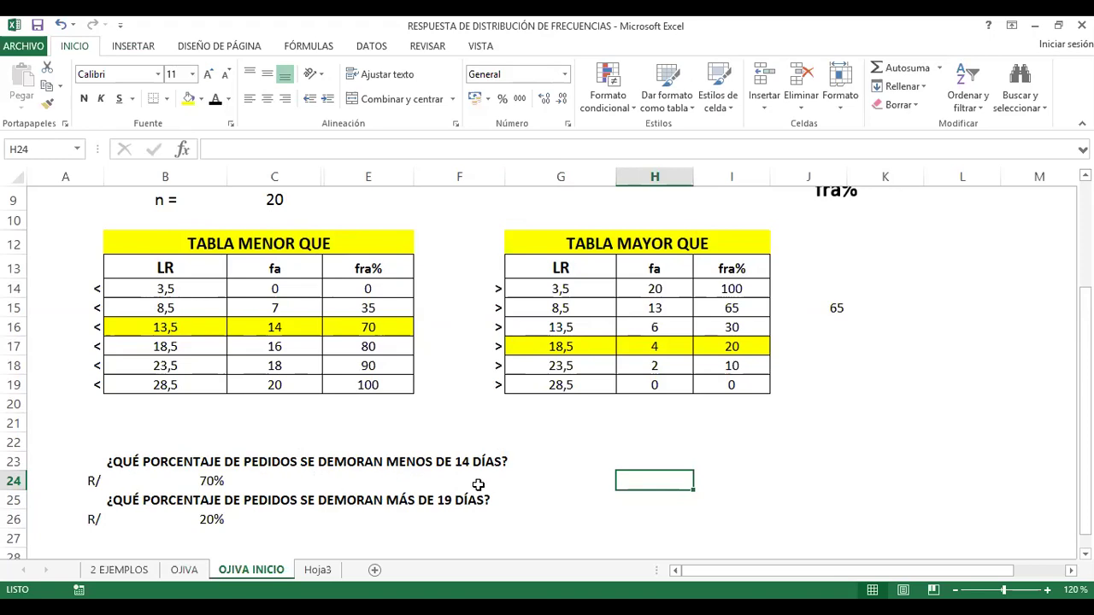
Review both percentage answers against the 13,5 and 18,5 rows of TABLA MENOR QUE, and examine its fa column
left_click(343, 323)
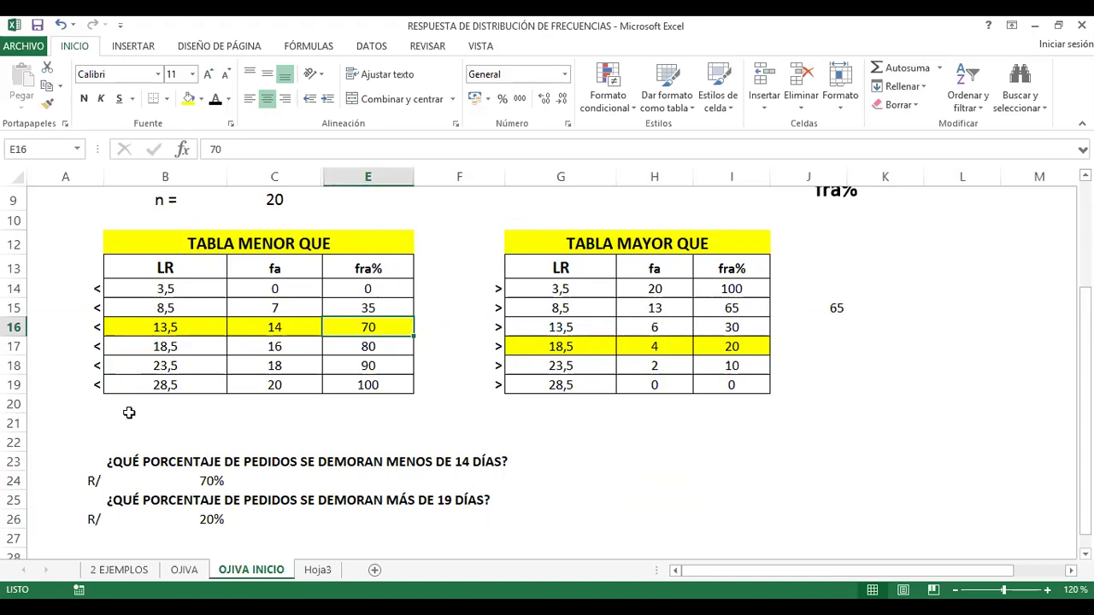
left_click_drag(142, 347, 368, 346)
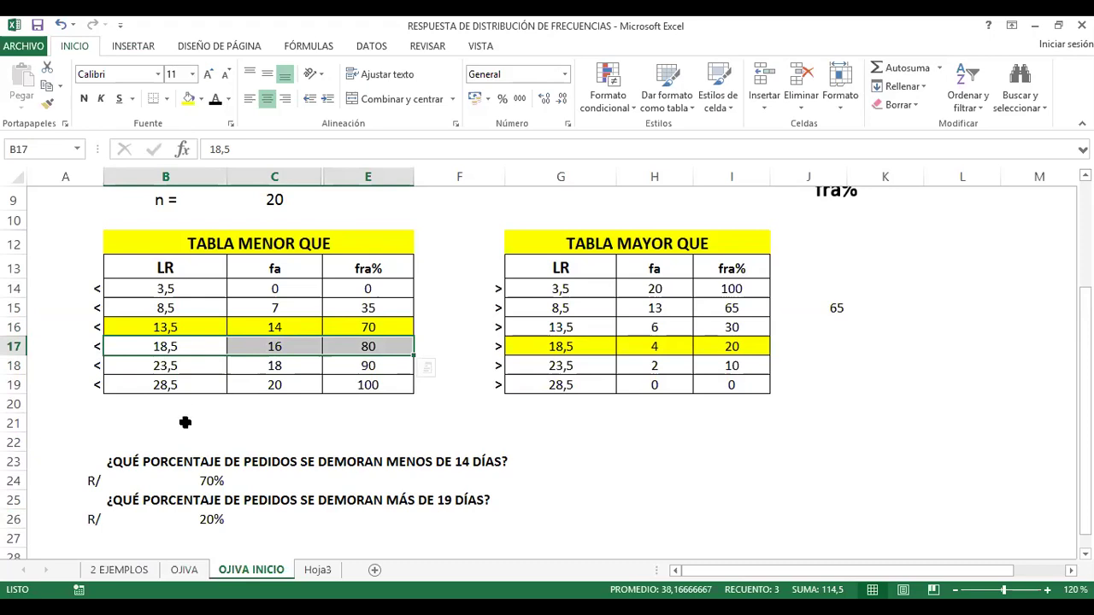
left_click(207, 522)
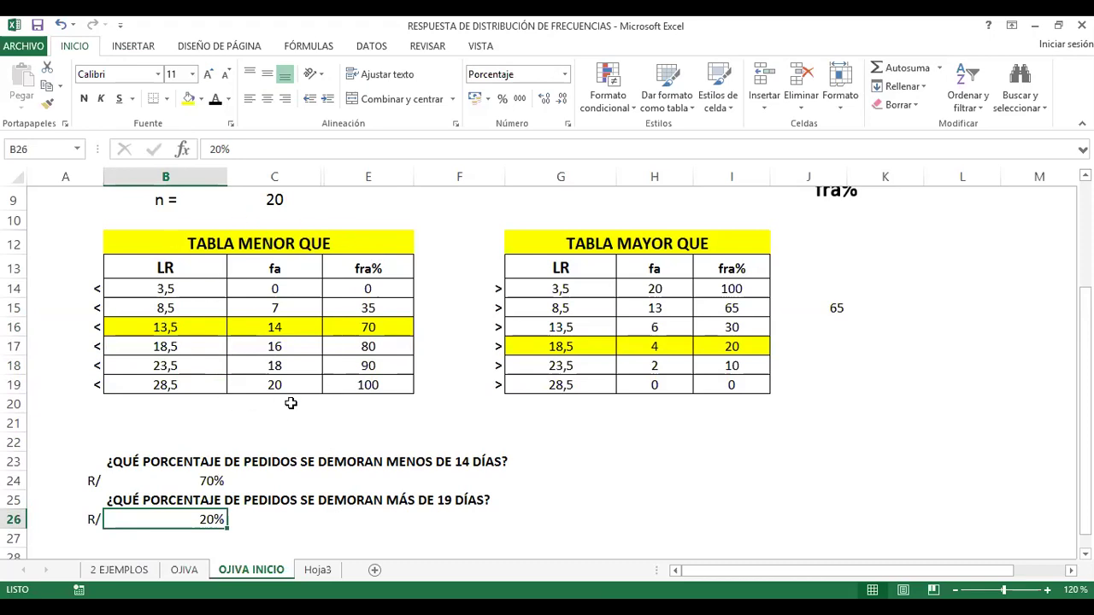
left_click(399, 462)
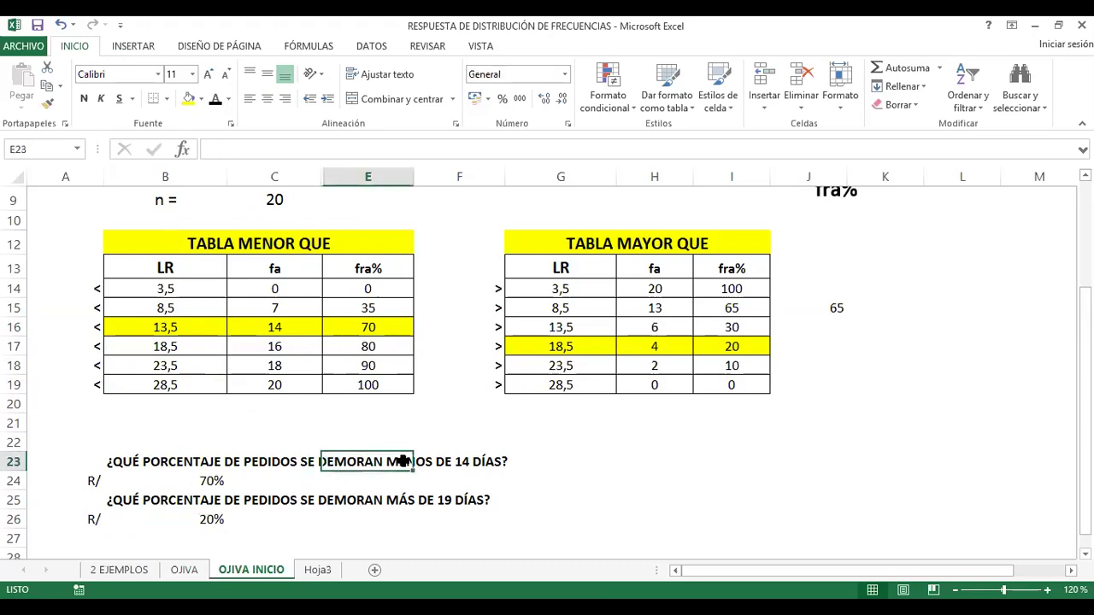
left_click(390, 502)
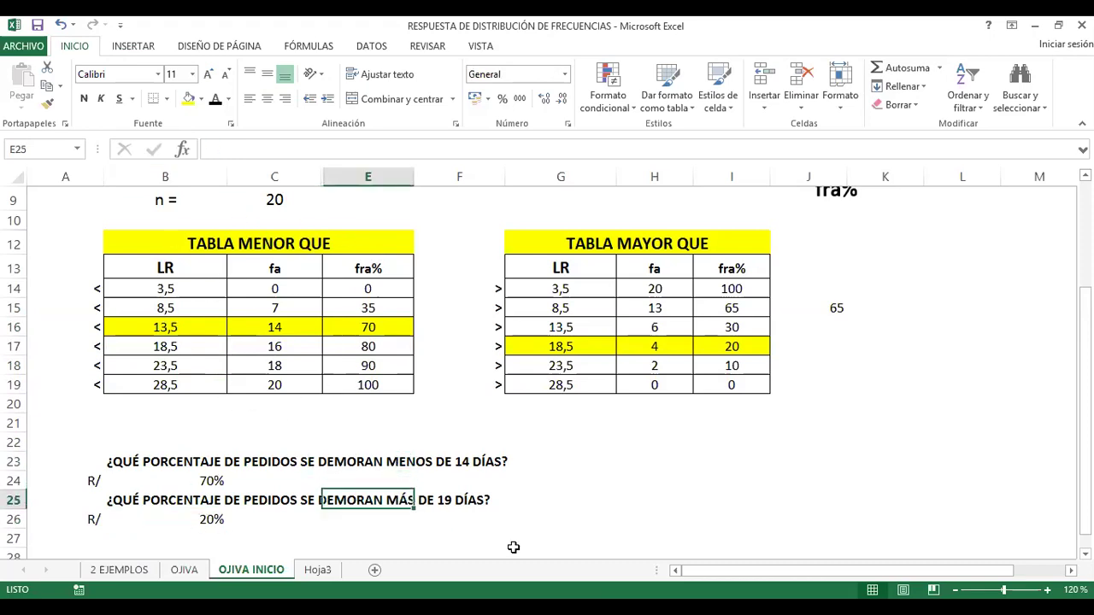
left_click(555, 533)
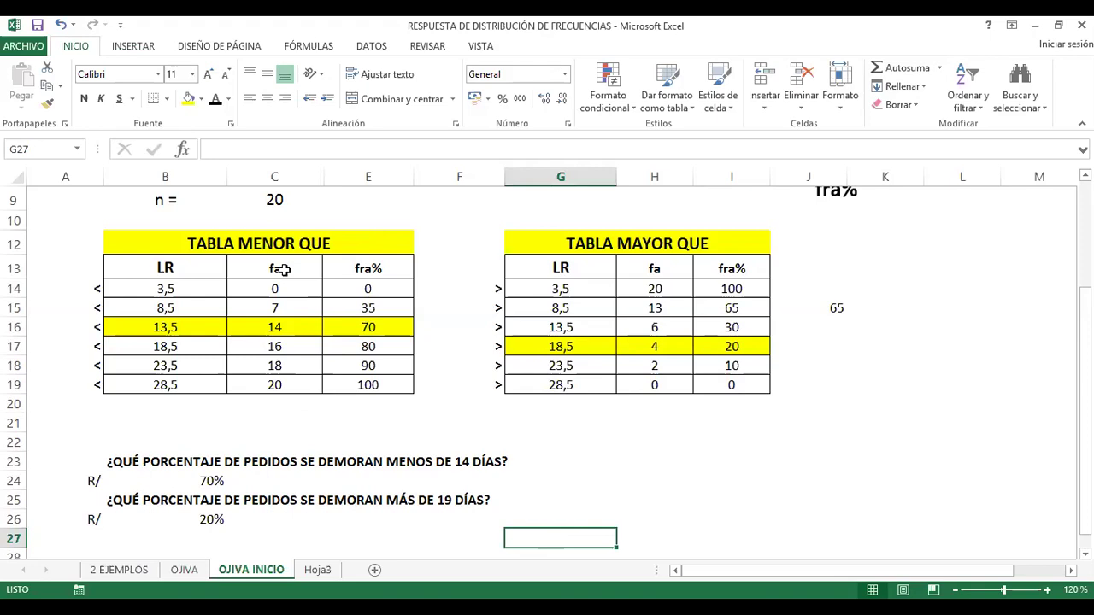
left_click_drag(268, 263, 278, 386)
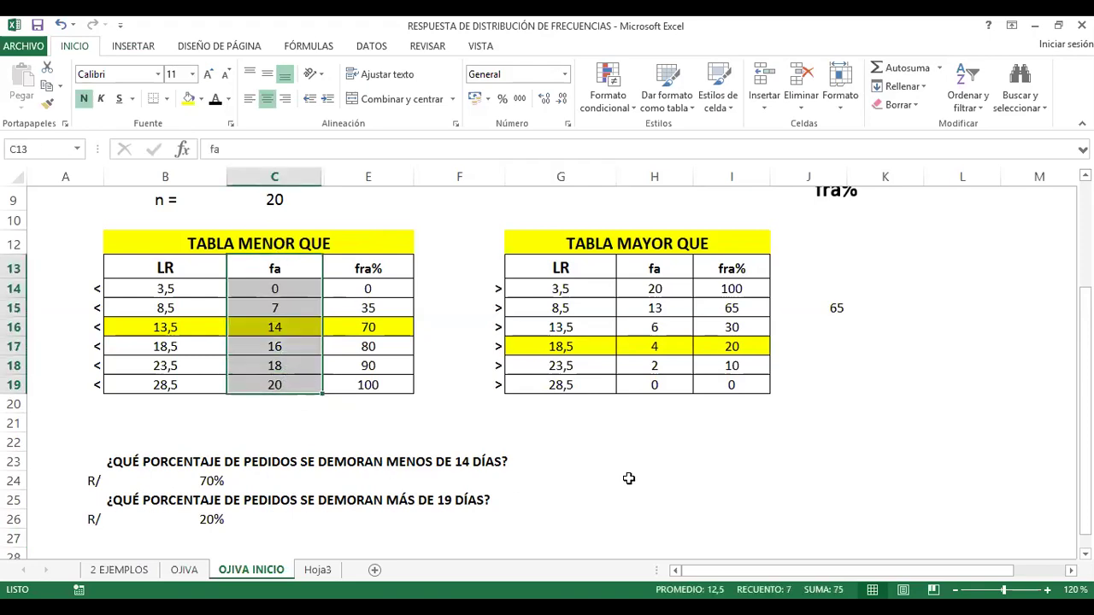
left_click(370, 288)
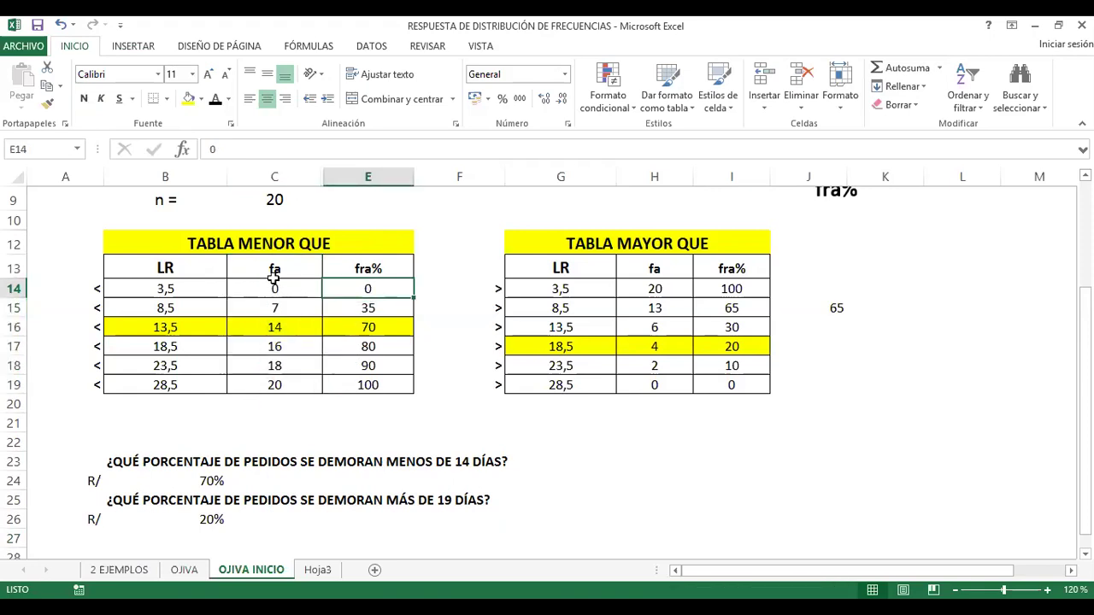
Insert a 2D line chart with markers from the fra% values of TABLA MENOR QUE and place it below that table
left_click_drag(364, 289, 376, 386)
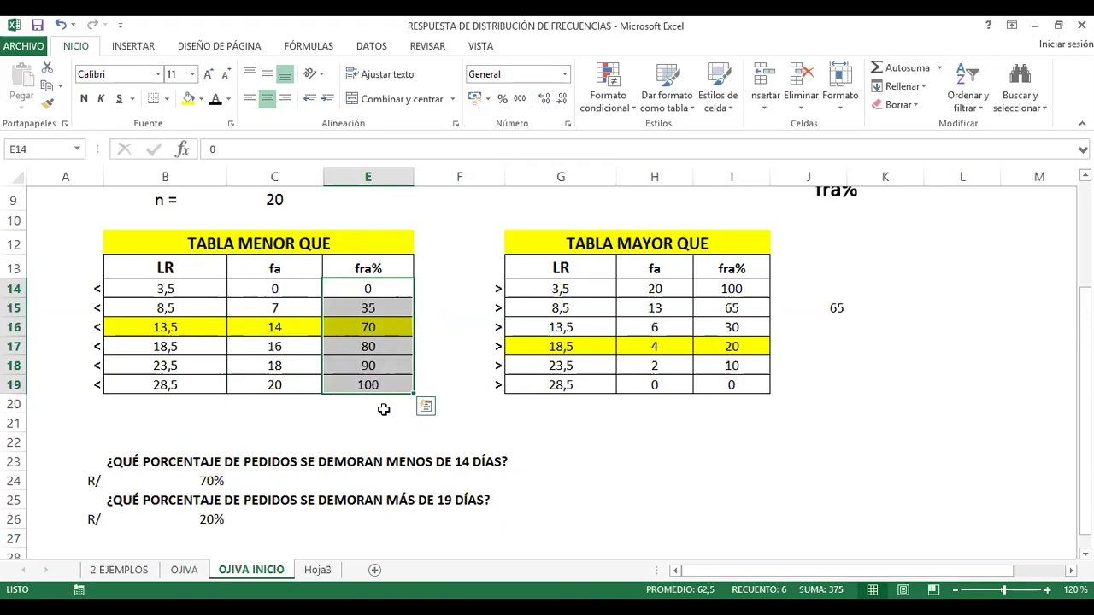
left_click(133, 48)
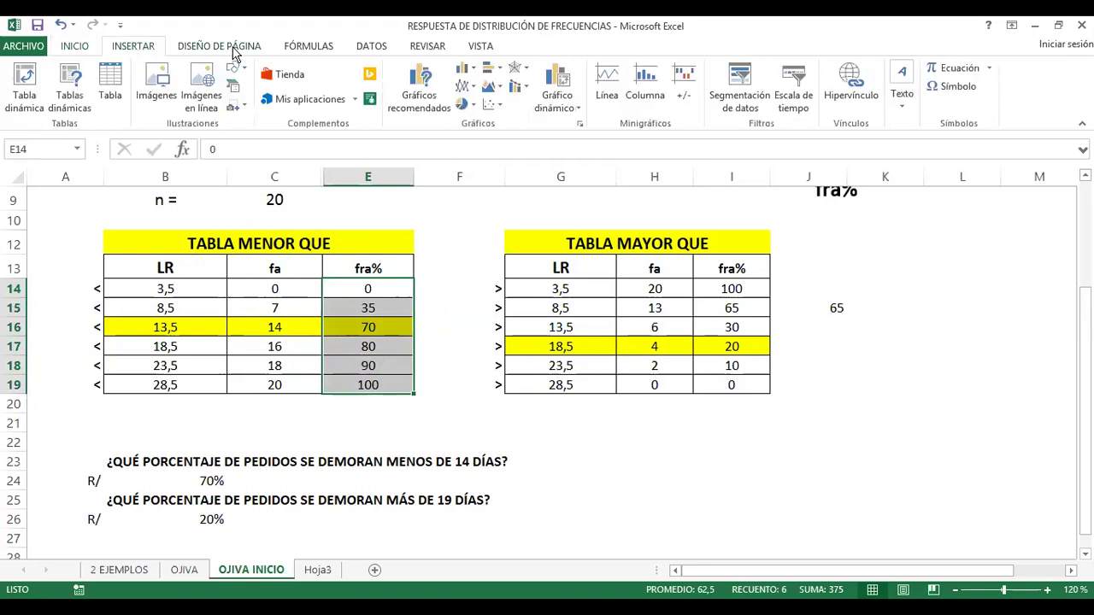
left_click(468, 87)
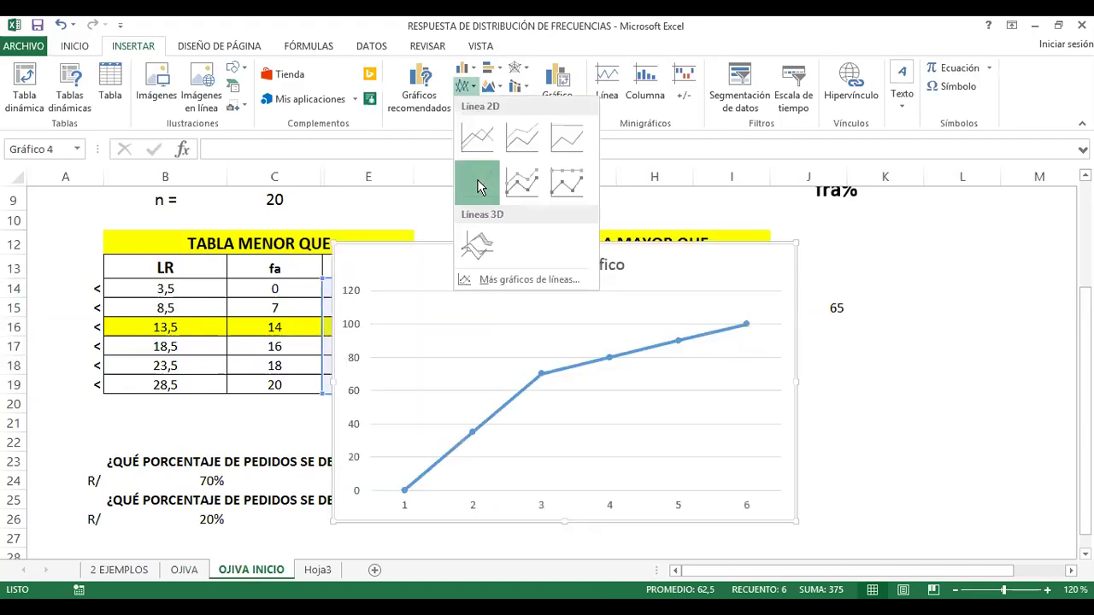
left_click(479, 186)
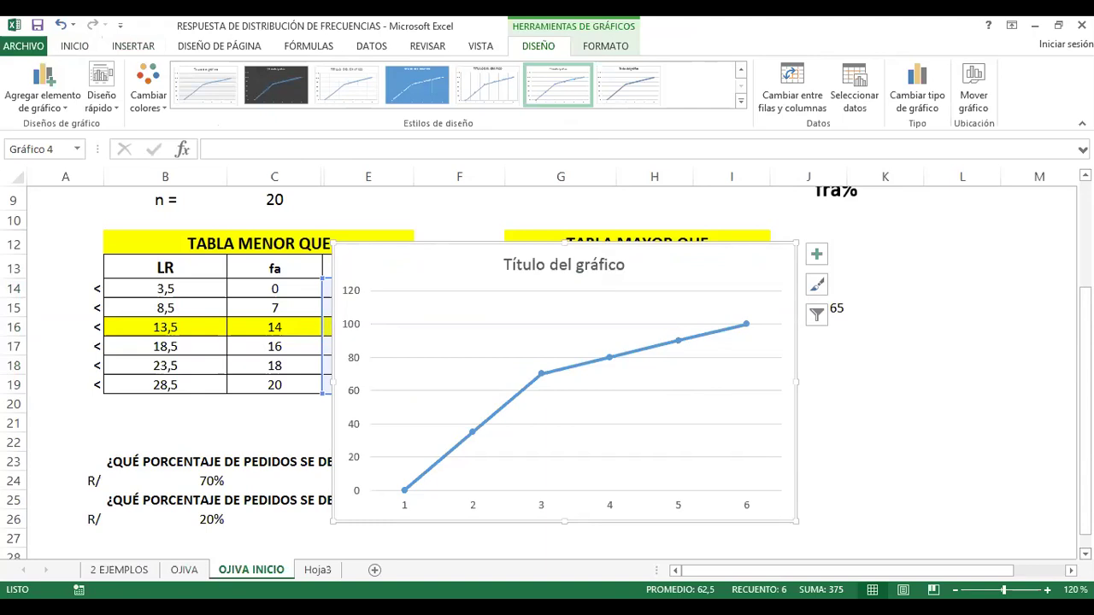
left_click(1086, 553)
left_click_drag(688, 259, 454, 419)
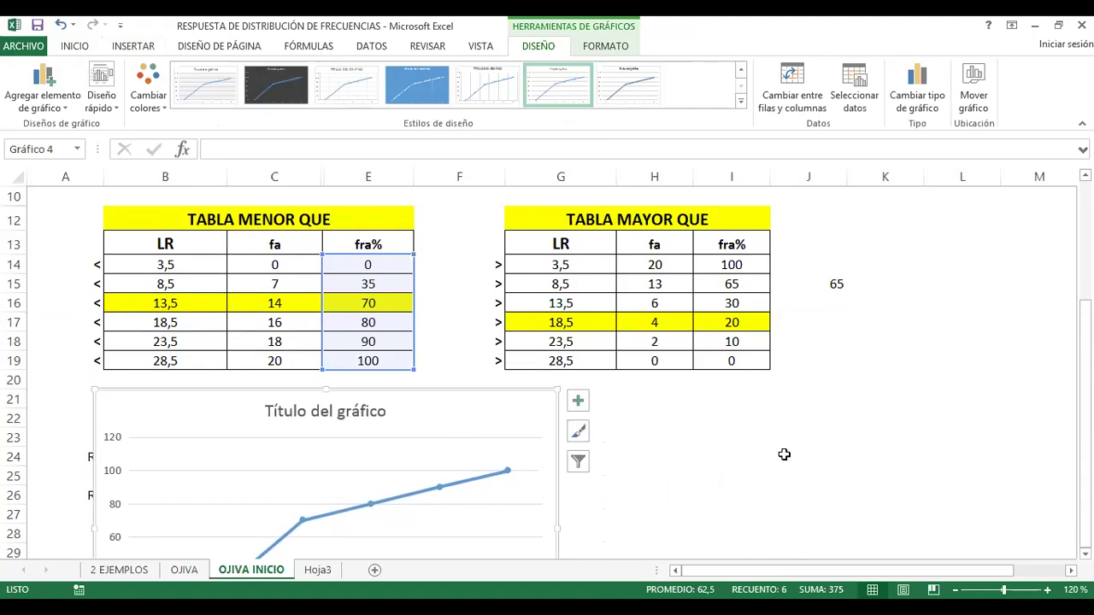
Replace the chart title with "OJIVA MANOR QUE" and, on a second line, "TIEMPO DEL PROCESO DE PEDIOS"
left_click(1085, 554)
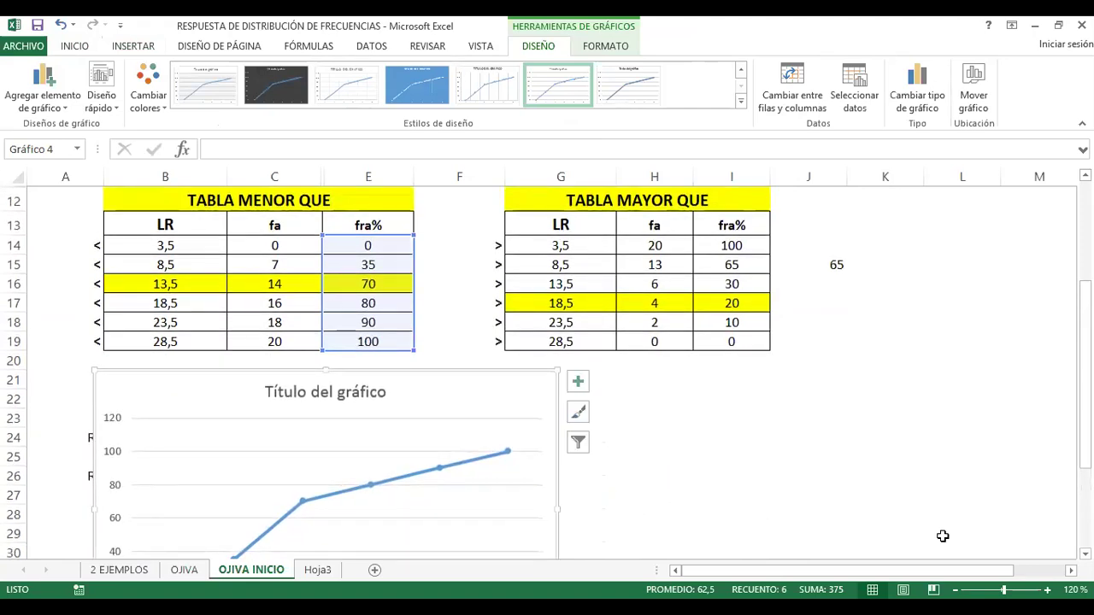
scroll(590, 373, "down", 3)
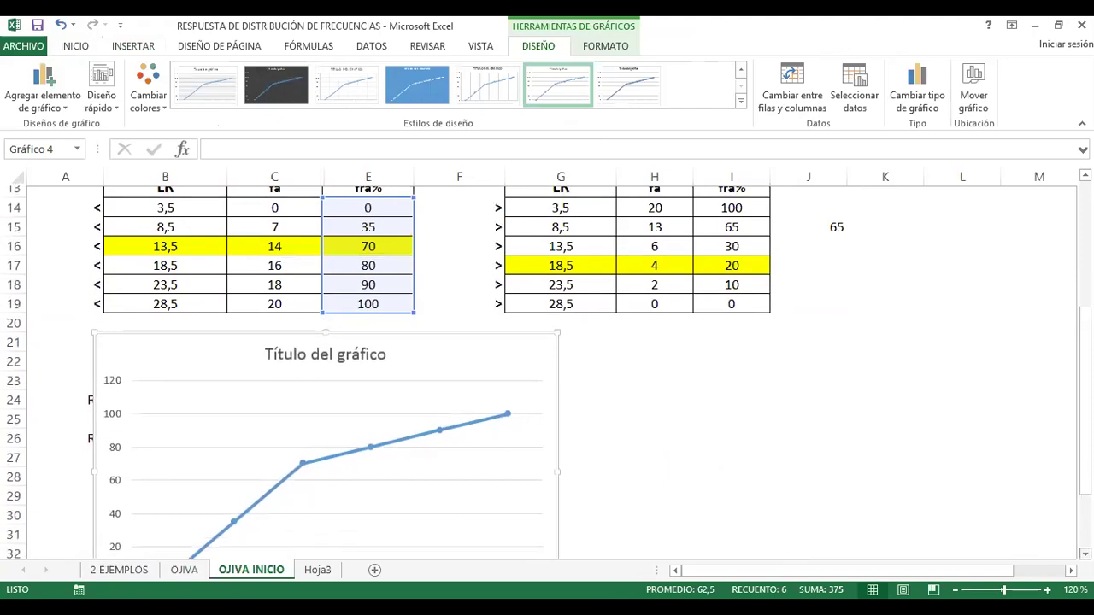
left_click(291, 327)
left_click_drag(267, 322, 389, 326)
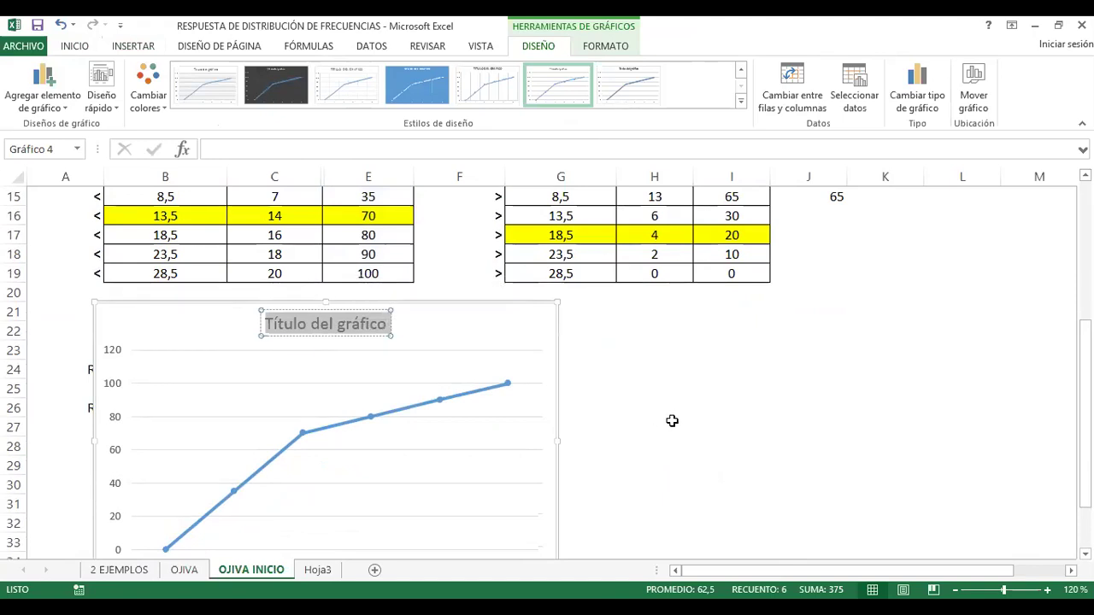
key("BackSpace")
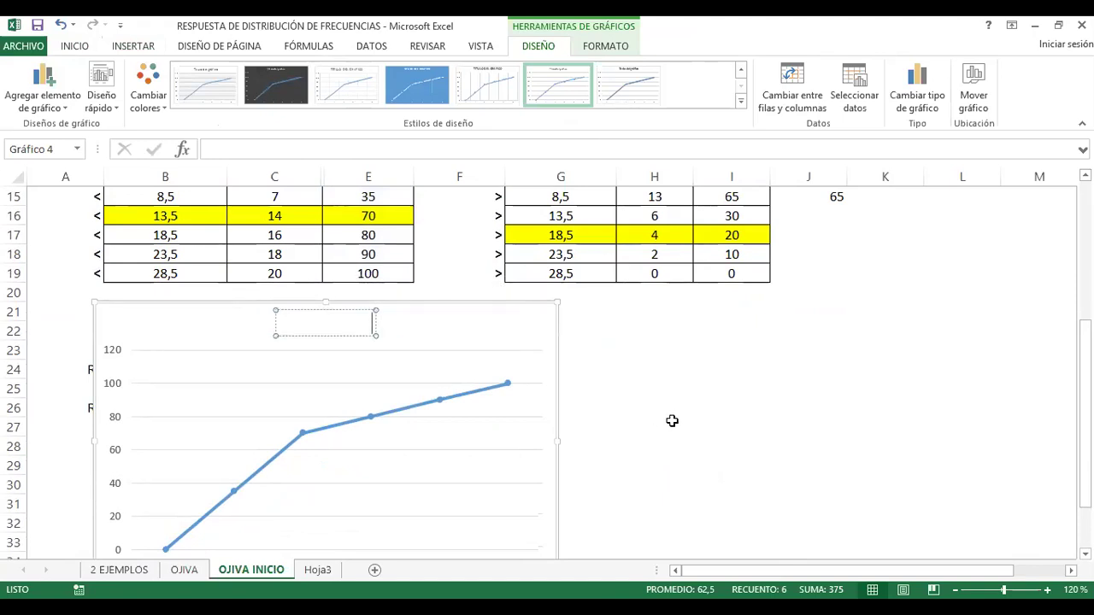
type("oji")
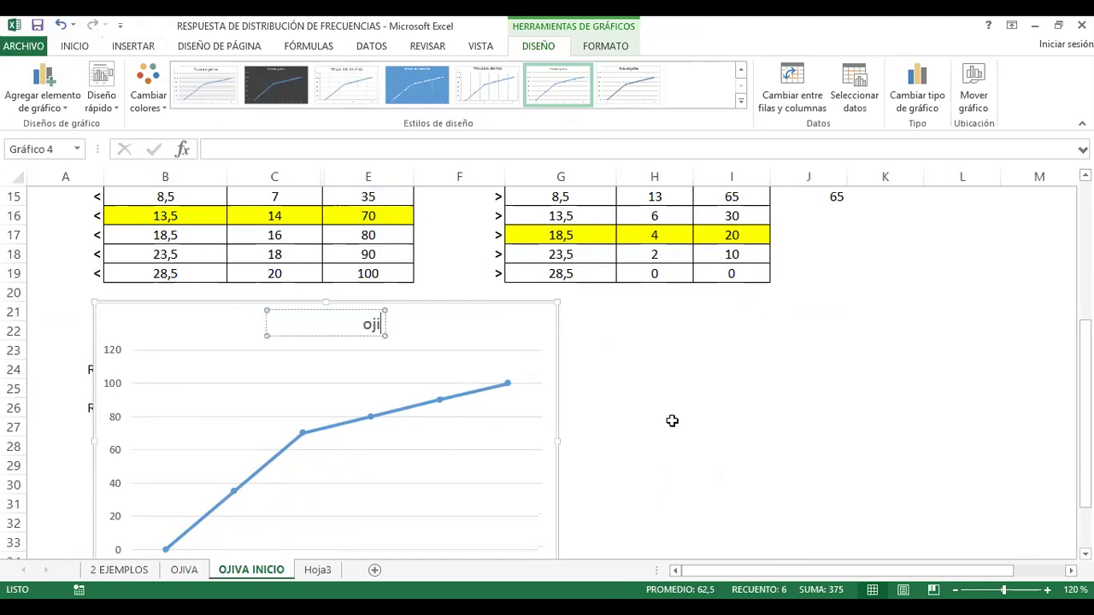
key("BackSpace")
key("BackSpace")
key("BackSpace")
type("OJIVA MANO")
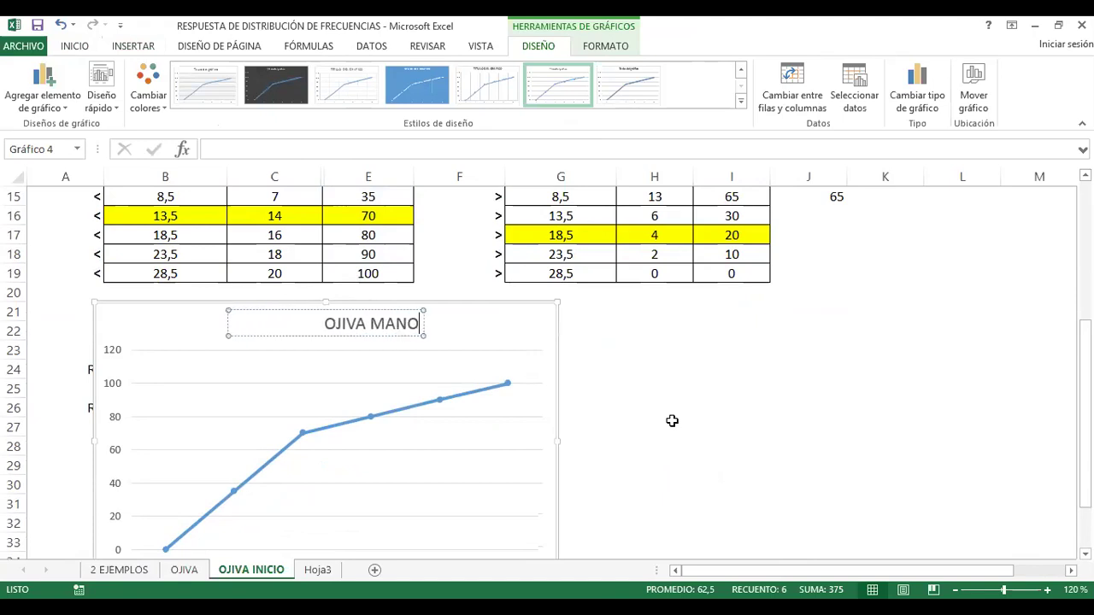
type("R QUE")
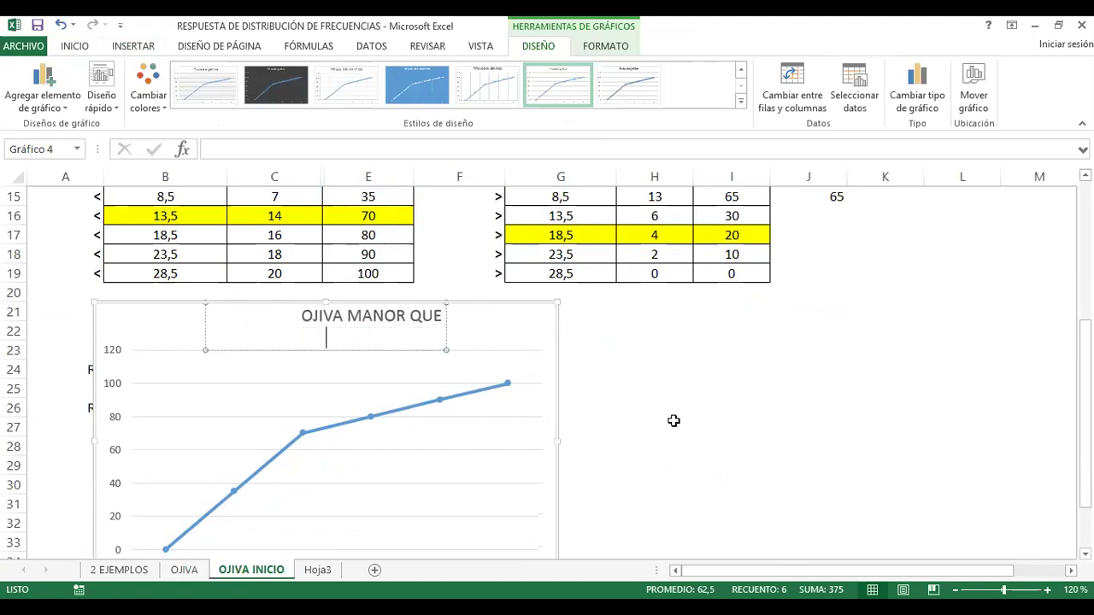
type(" TIEMPO DEL ")
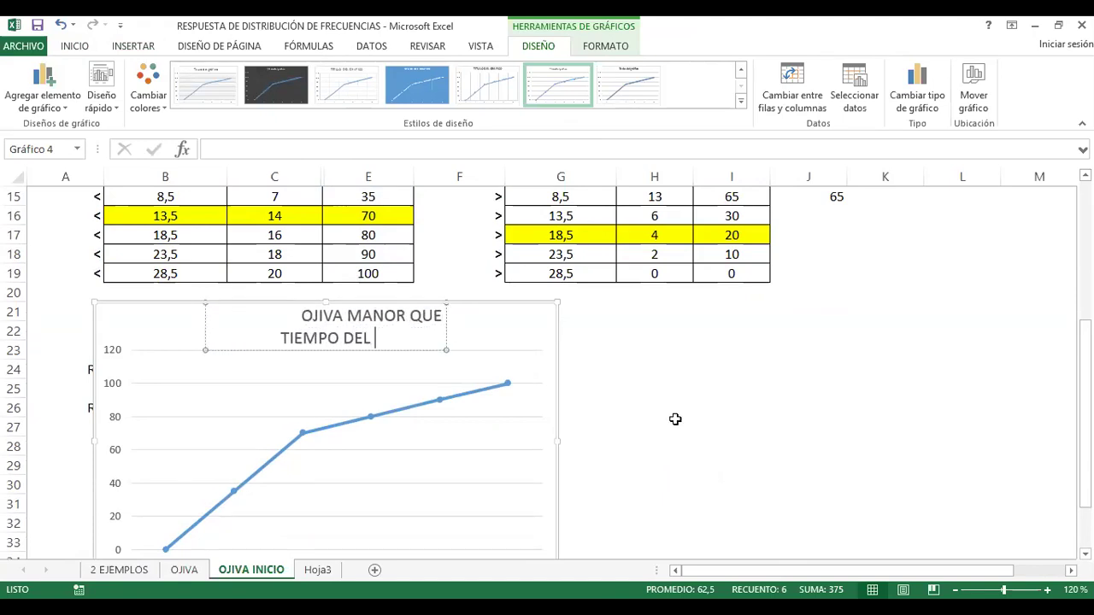
type("PROCESO DE")
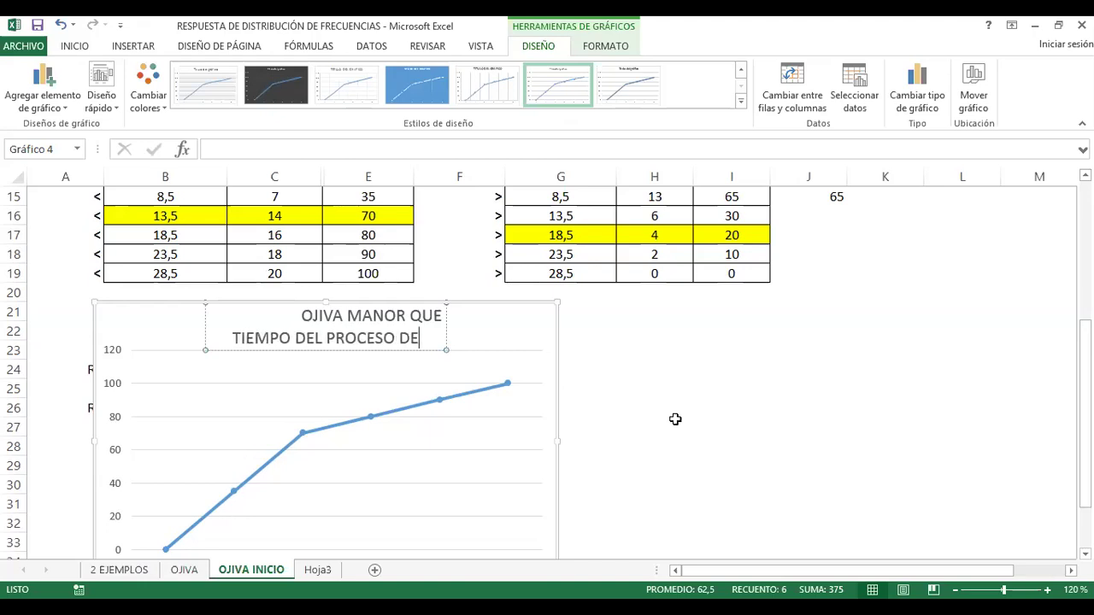
type(" PEDIOS")
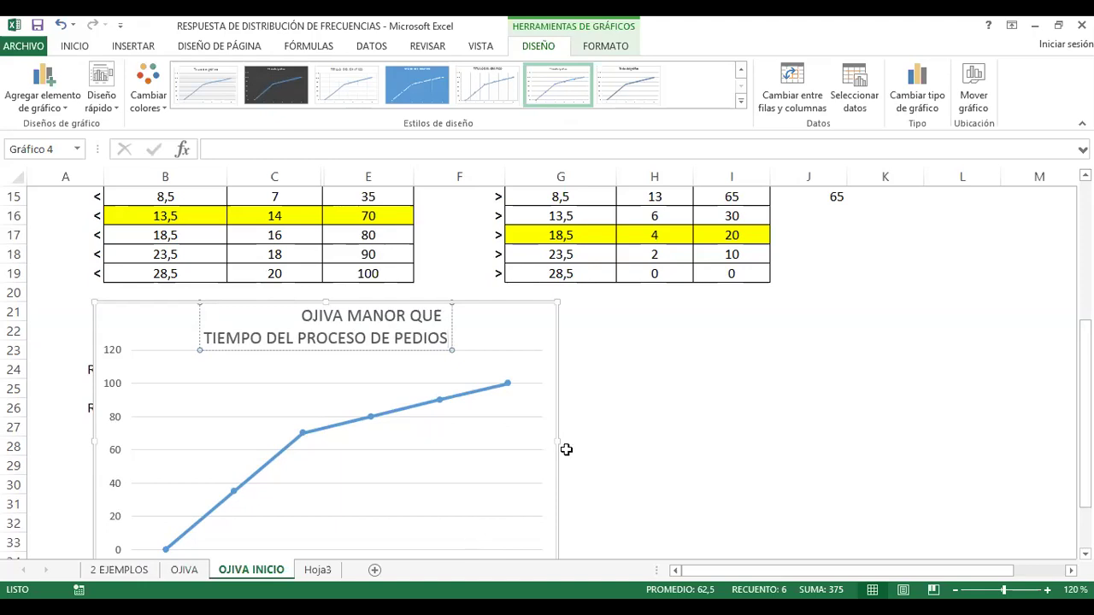
Set the chart's horizontal axis labels to the LR values of TABLA MENOR QUE in B14:B19
scroll(587, 447, "down", 2)
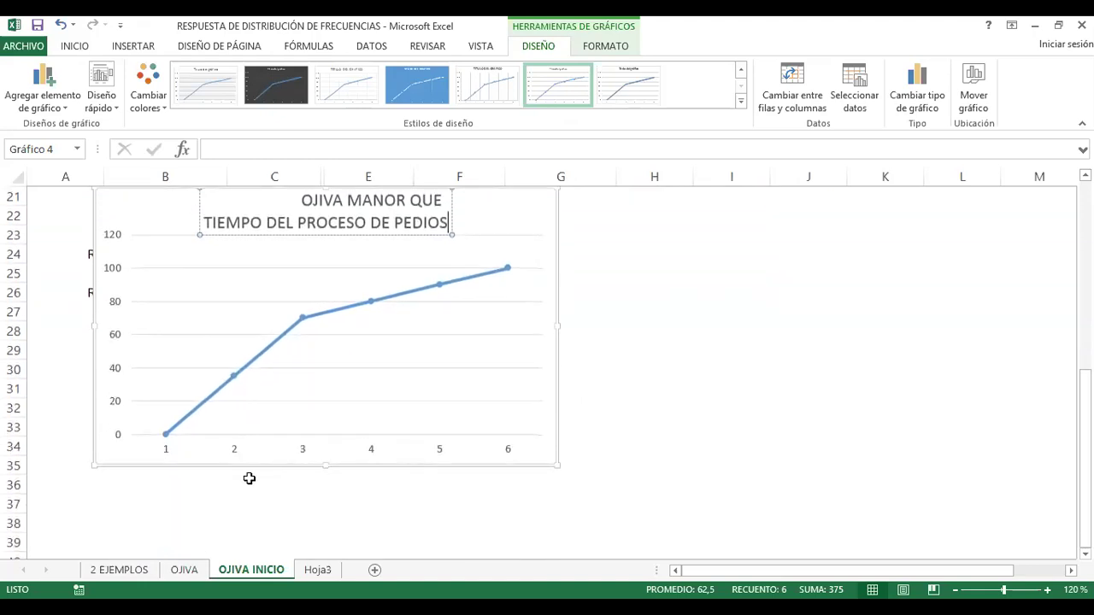
left_click(213, 453)
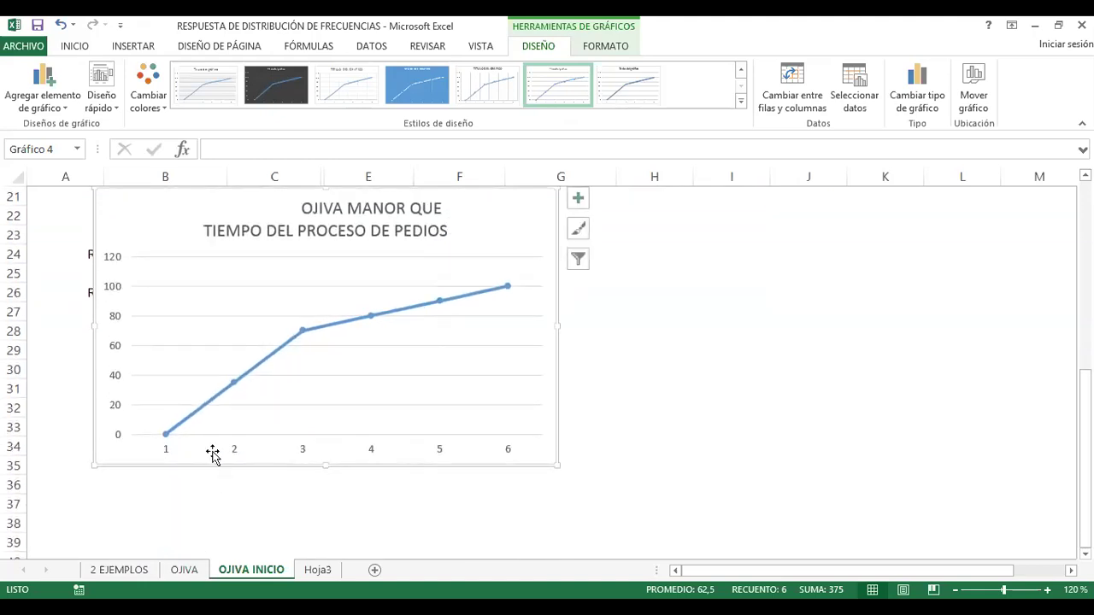
left_click(168, 456)
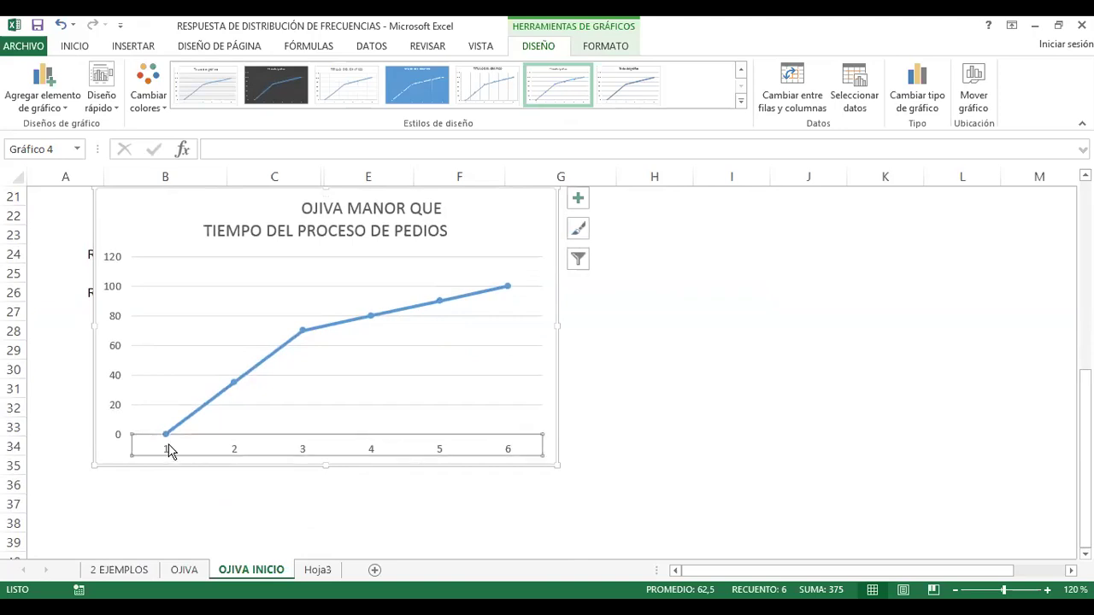
right_click(171, 446)
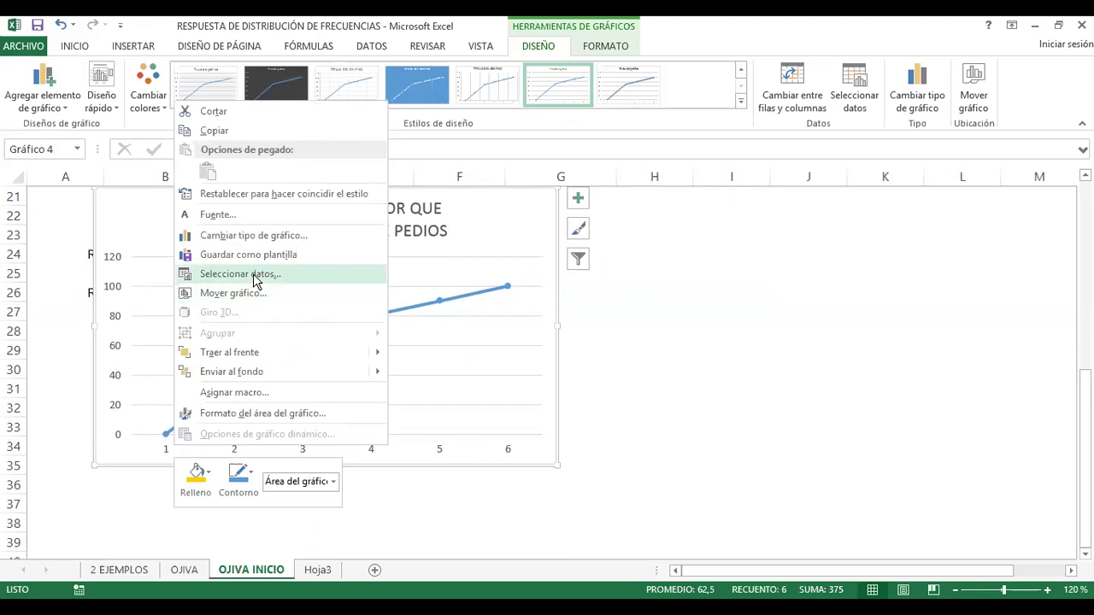
left_click(255, 275)
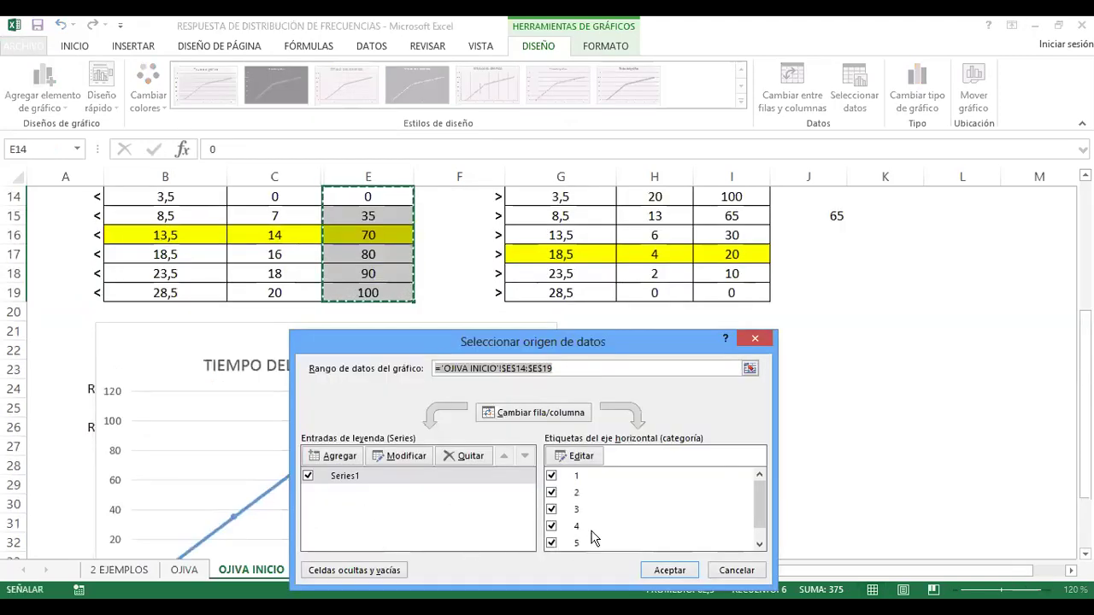
left_click(580, 456)
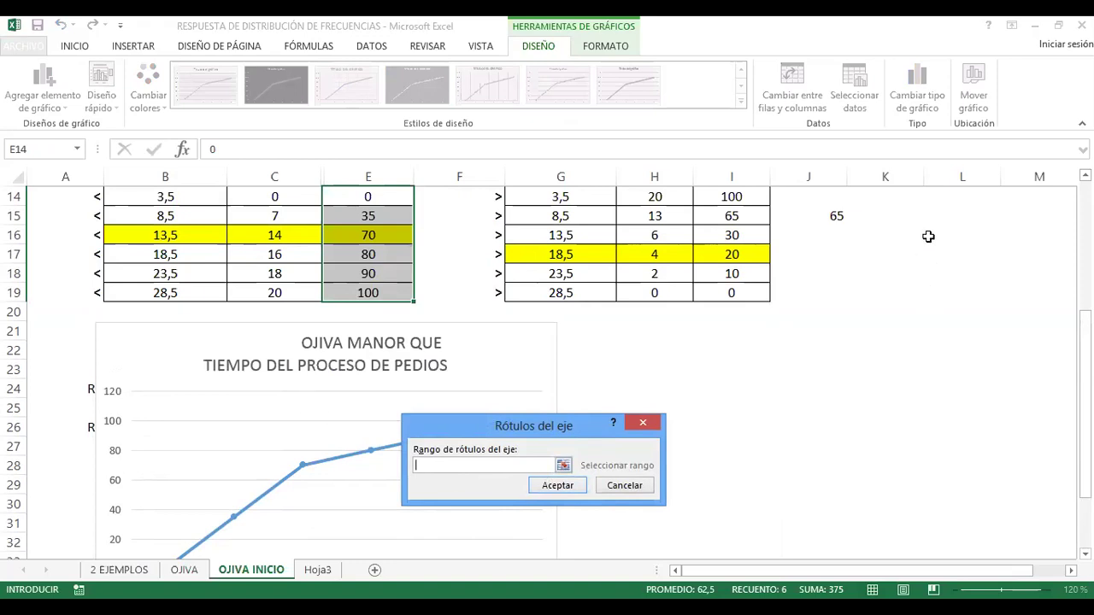
left_click(1085, 175)
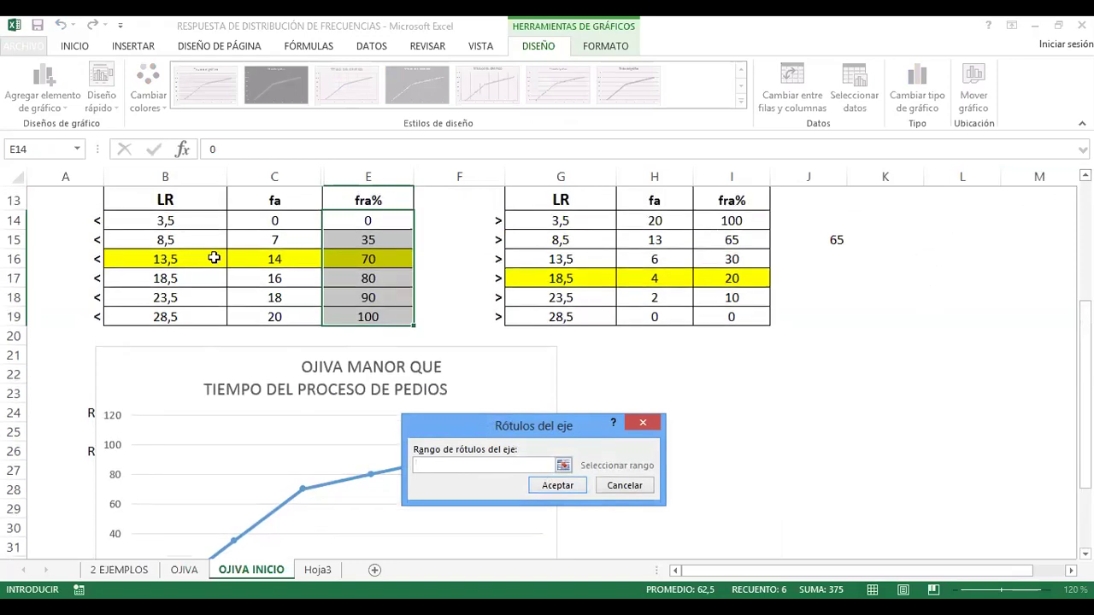
left_click(161, 221)
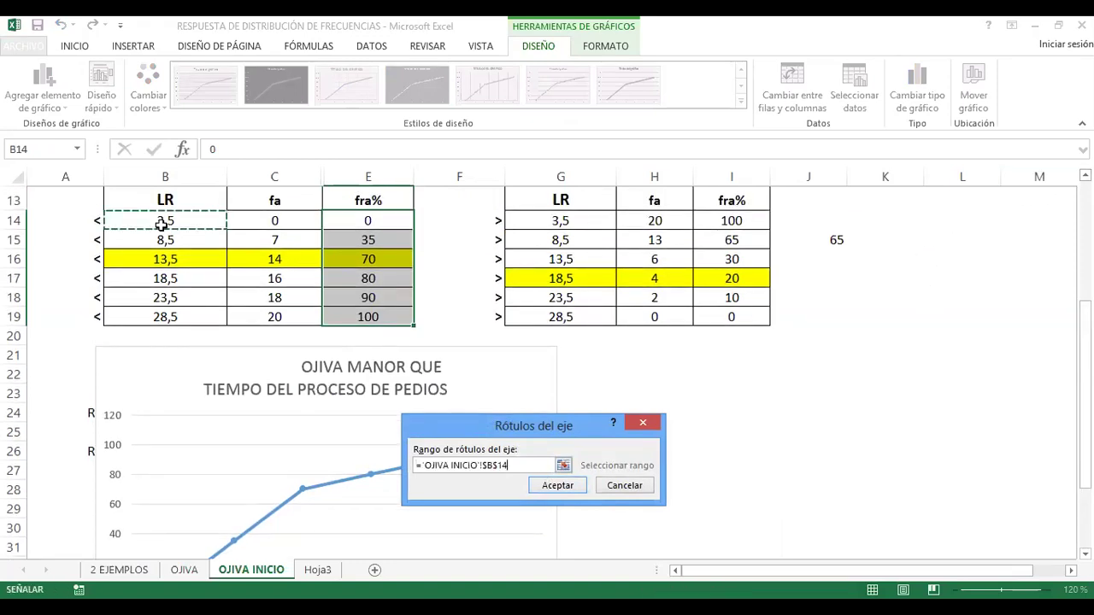
key("ctrl+shift+Down")
left_click(557, 485)
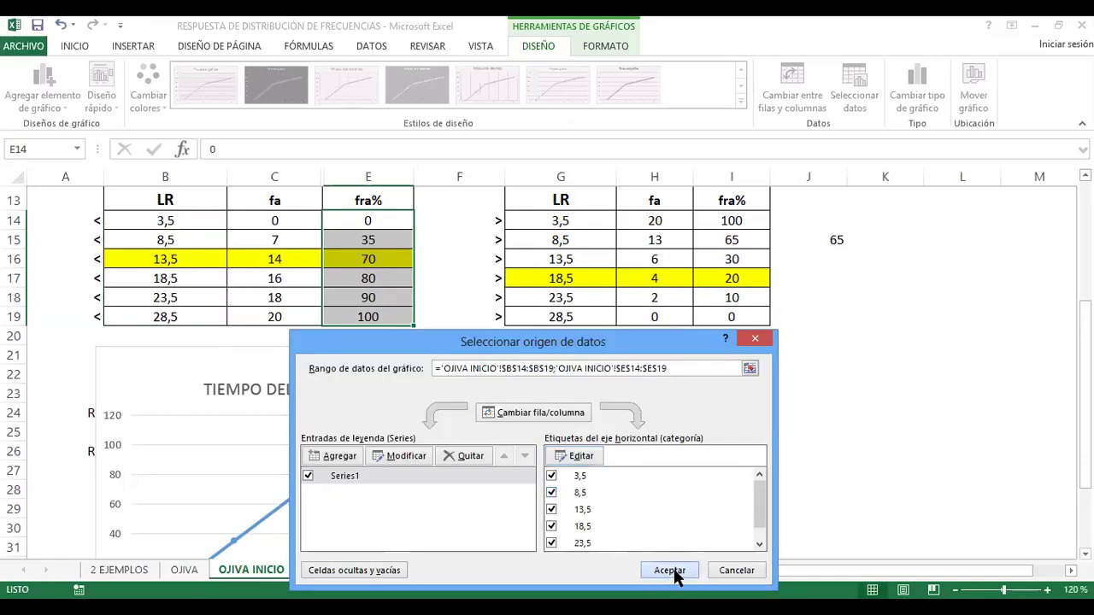
key("Return")
Add primary horizontal and primary vertical axis titles to the ogive chart
scroll(634, 479, "down", 2)
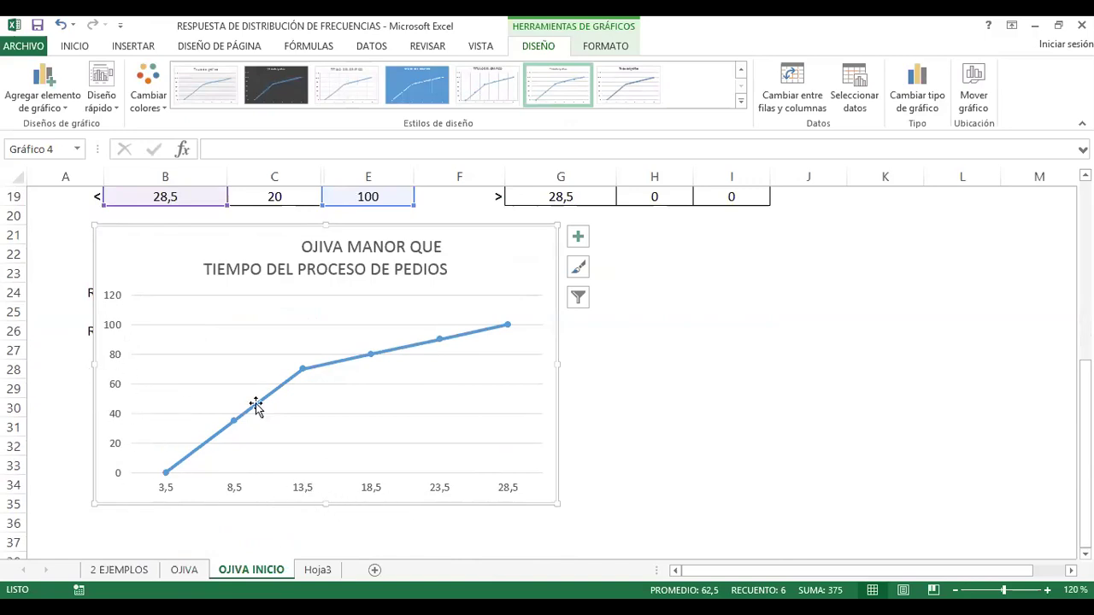
left_click(577, 240)
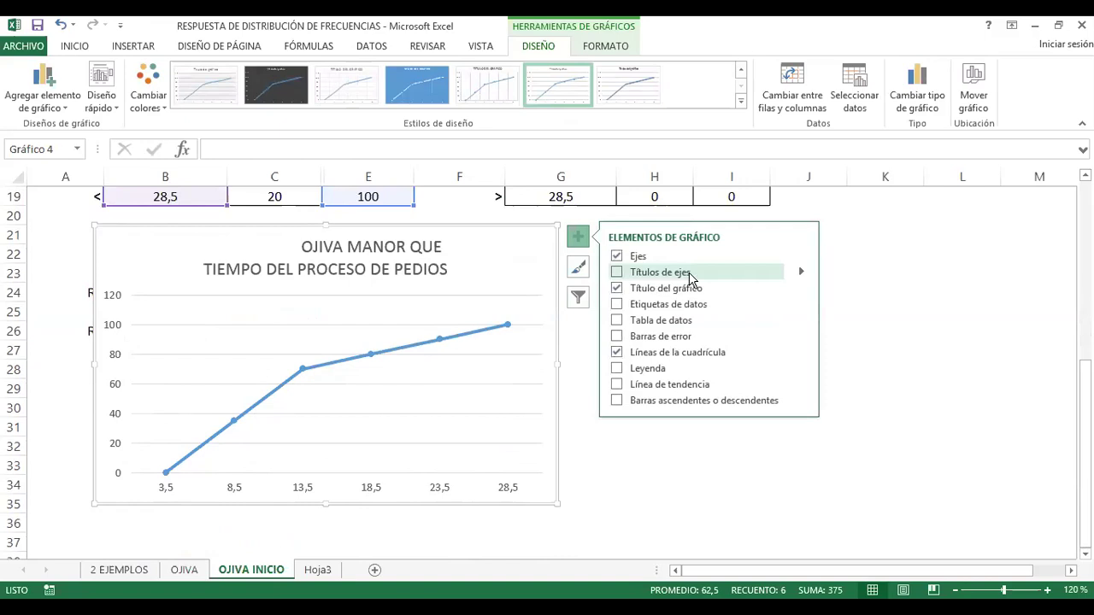
left_click(617, 273)
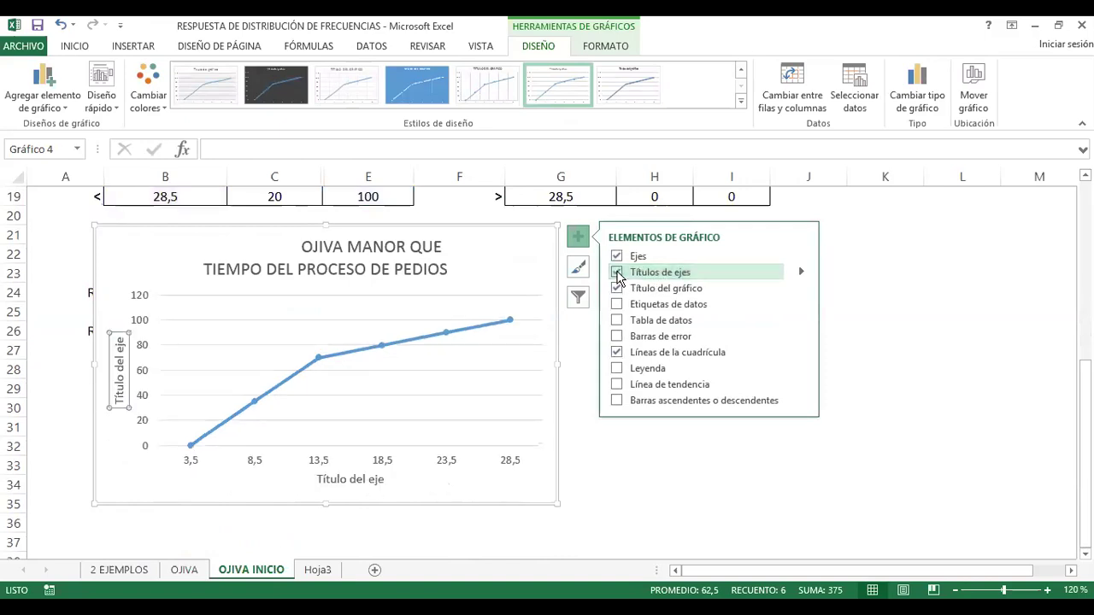
left_click(800, 273)
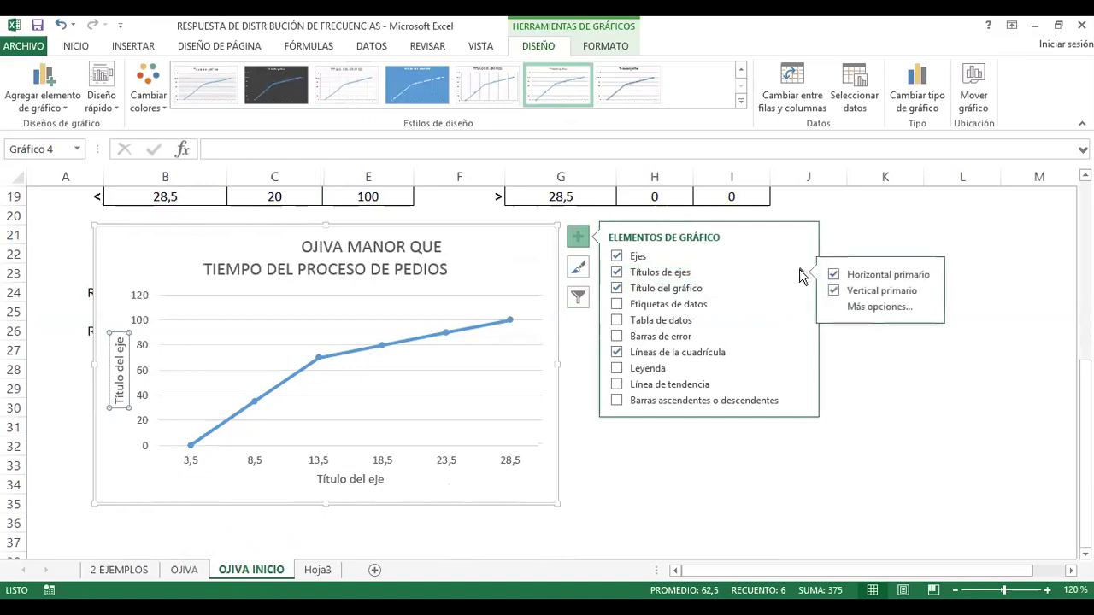
left_click(849, 290)
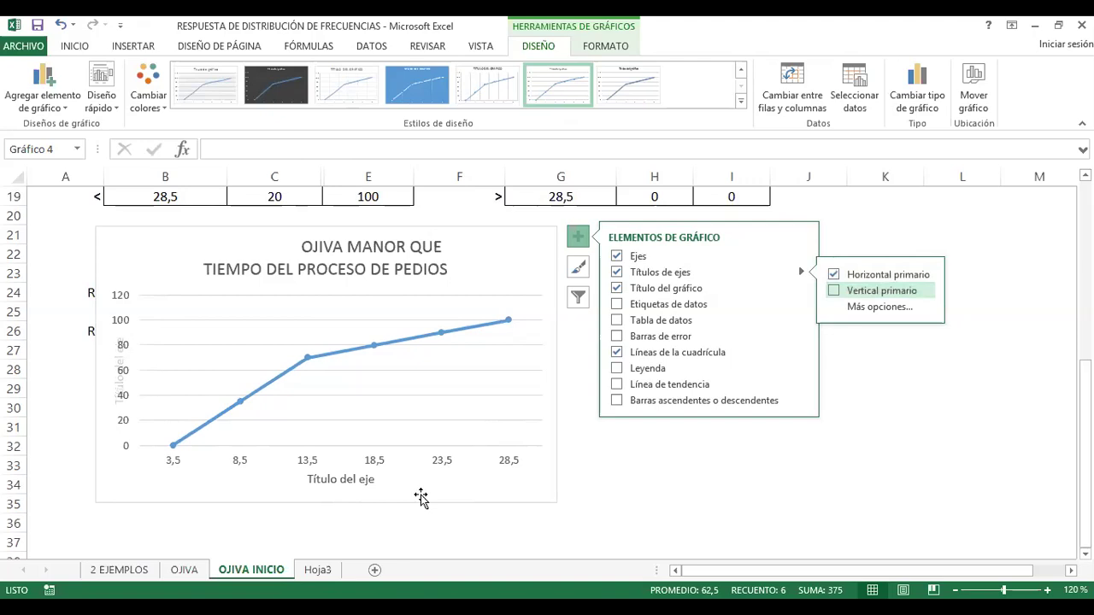
left_click(833, 291)
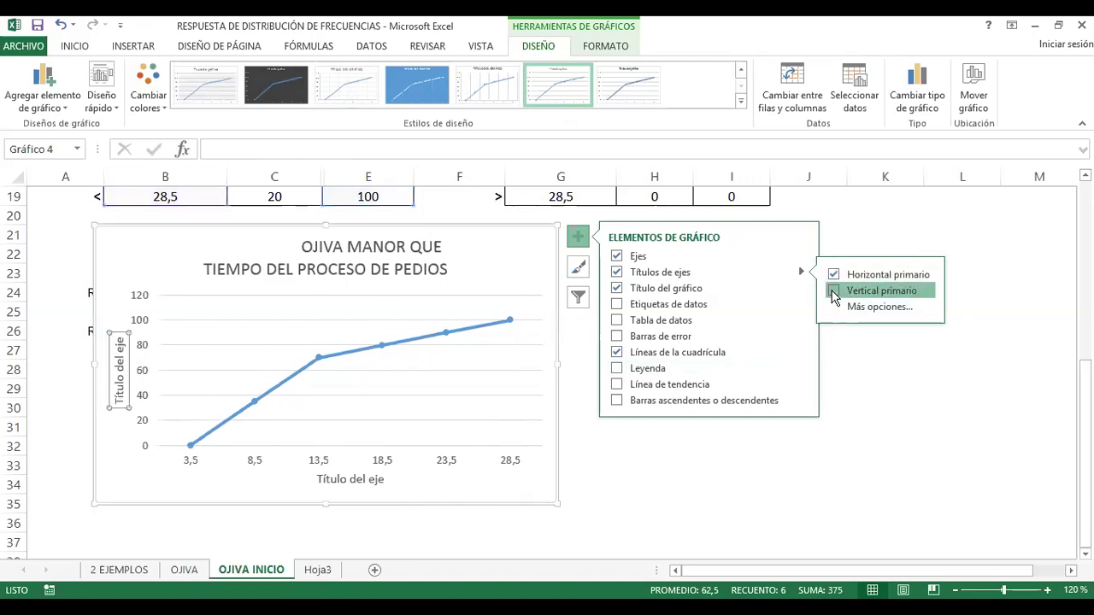
Replace the vertical axis title's placeholder text with "PORCENTAJE DE PEDIDOS"
left_click(120, 385)
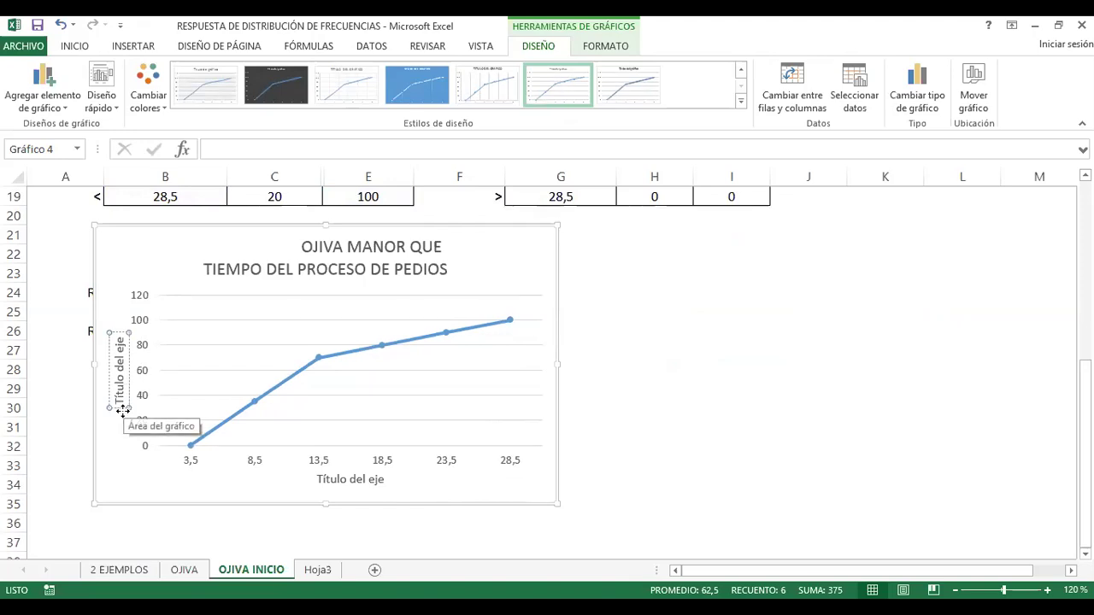
key("Delete")
key("Delete")
key("Delete")
key("Delete")
key("Delete")
key("Delete")
key("Delete")
key("Delete")
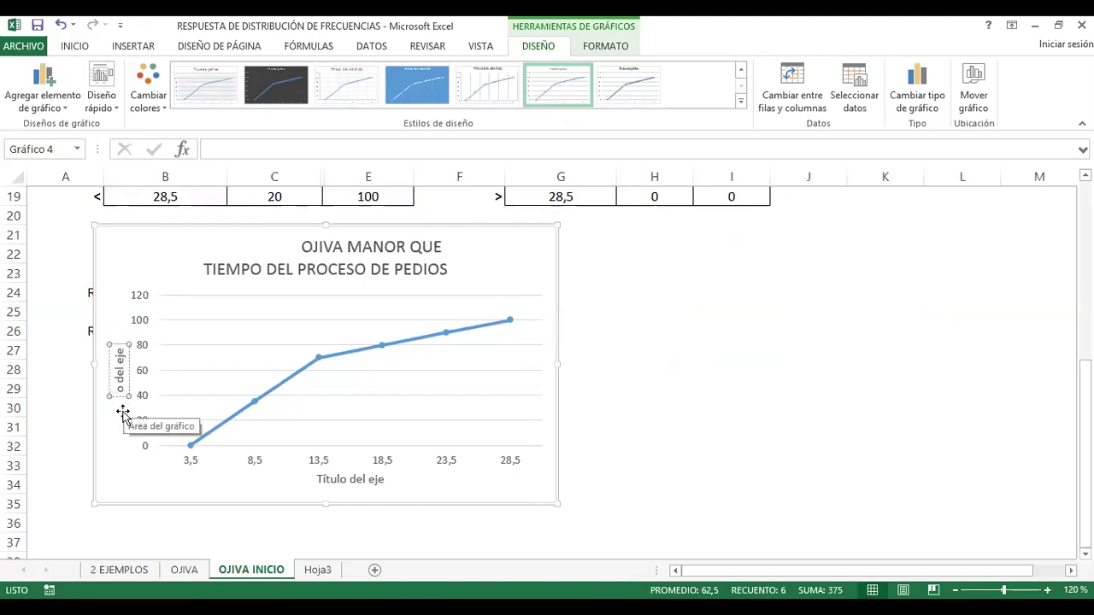
key("Delete")
key("Delete")
key("Delete")
key("Delete")
key("Delete")
key("Delete")
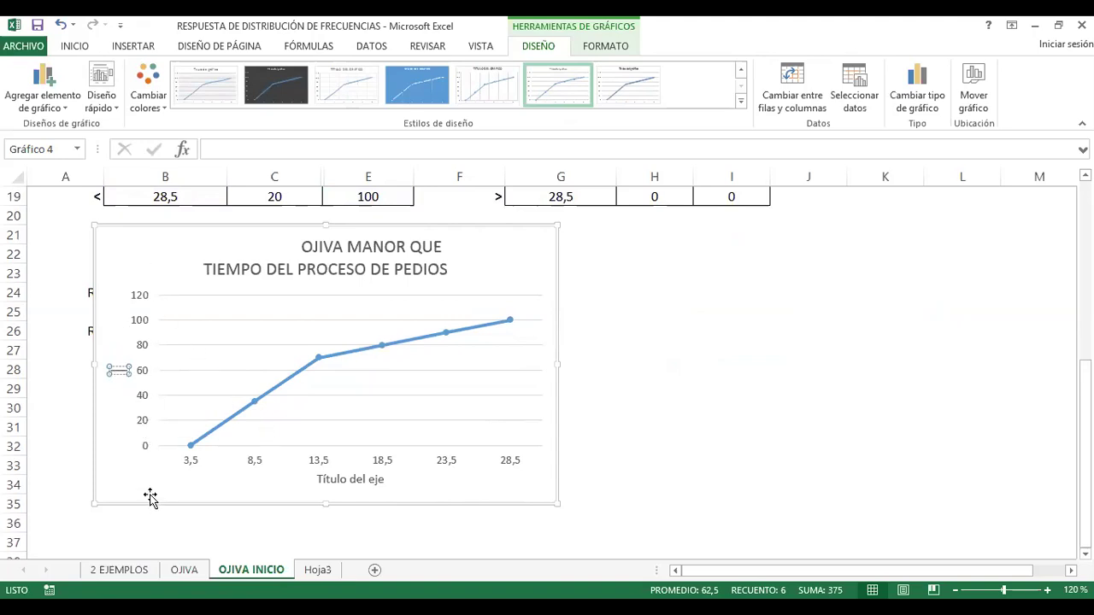
type("PORCE")
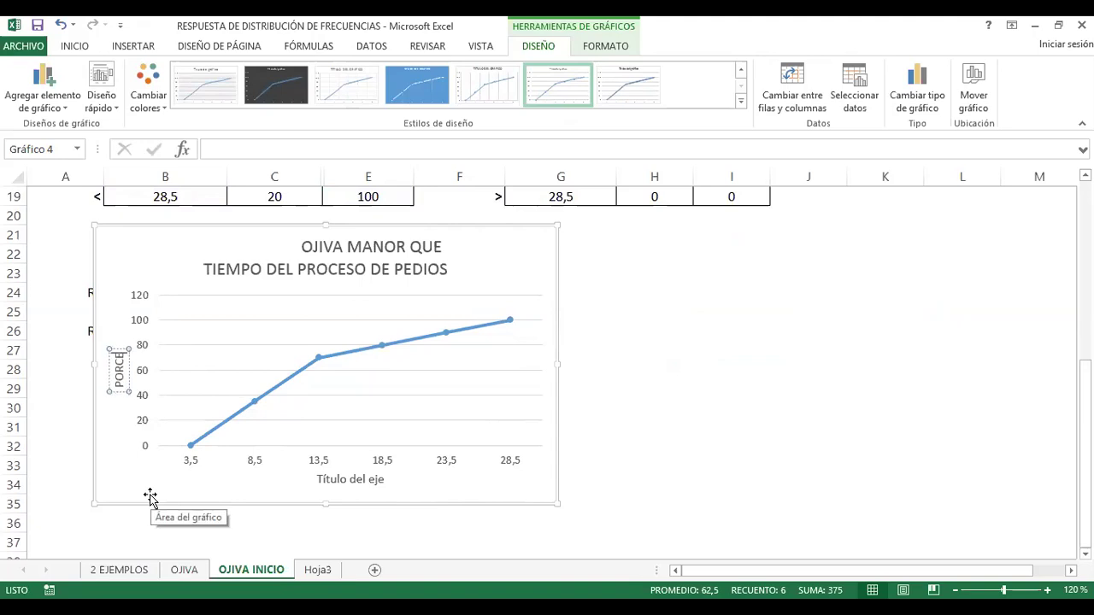
type("NTAJE DE PEDIDOS")
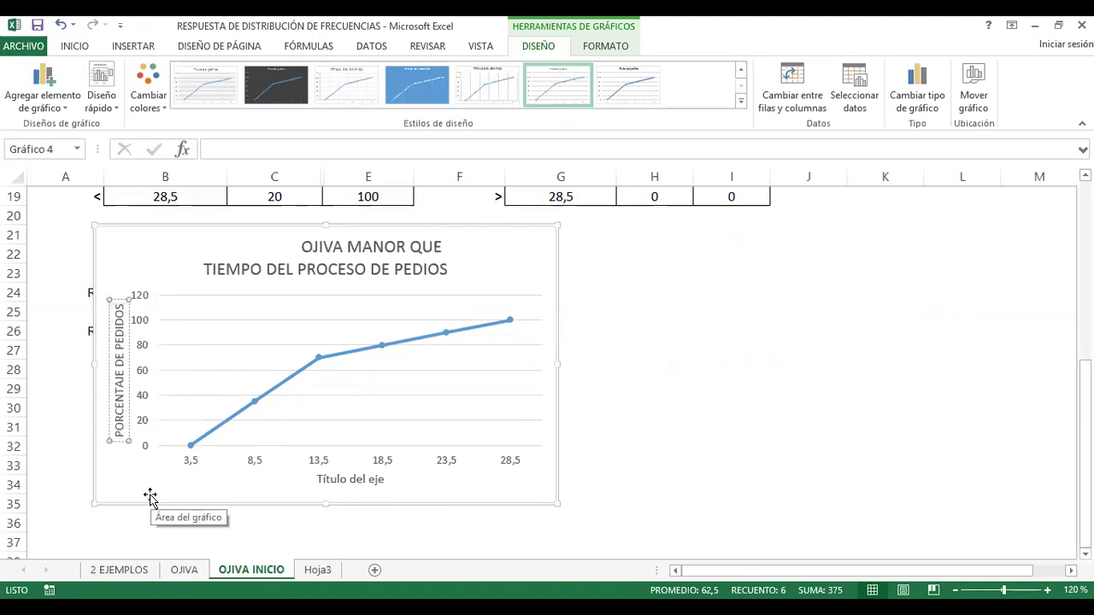
Replace the horizontal axis title's placeholder text with "TIEMPO EN DÍAS"
left_click(350, 480)
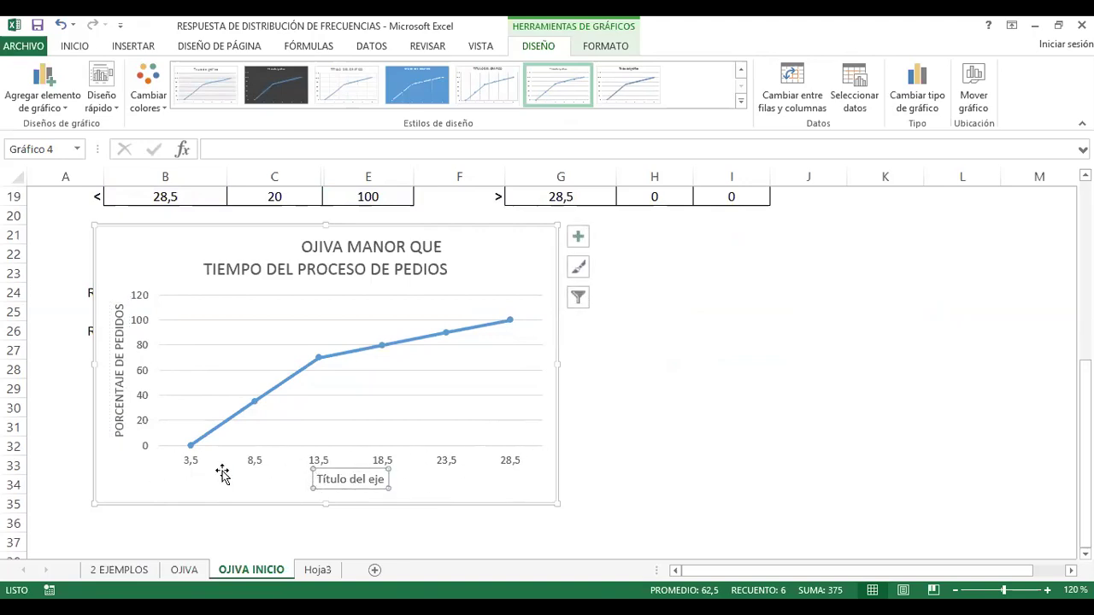
left_click(320, 480)
key("Delete")
key("Delete")
key("Delete")
key("Delete")
key("Delete")
key("Delete")
key("Delete")
key("Delete")
key("Delete")
key("Delete")
key("Delete")
key("Delete")
key("Delete")
key("Delete")
type("TIEMPO")
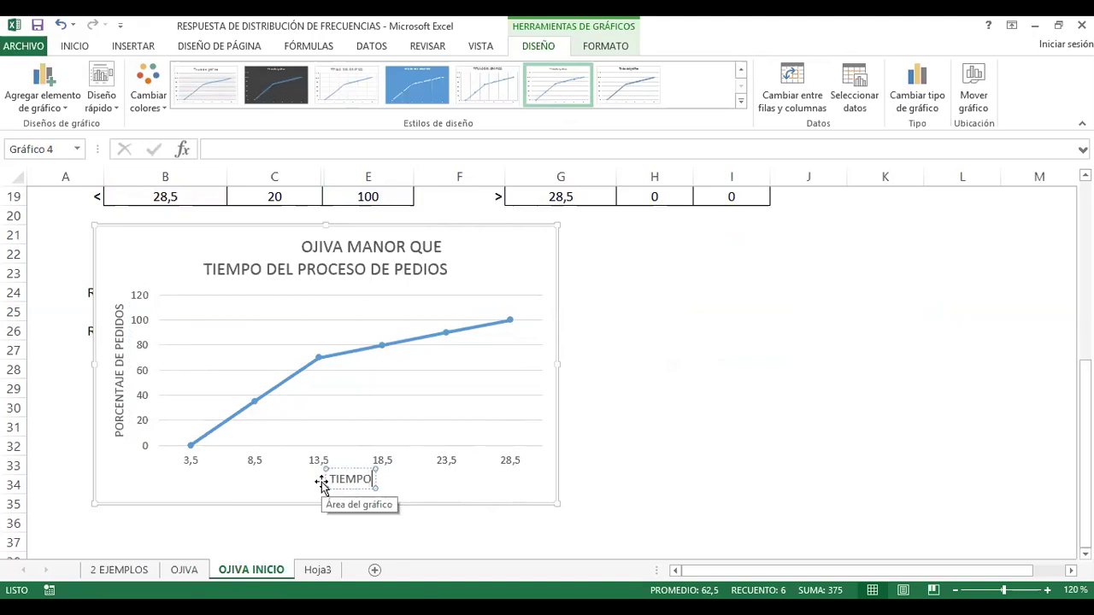
type(" EN DÍAS")
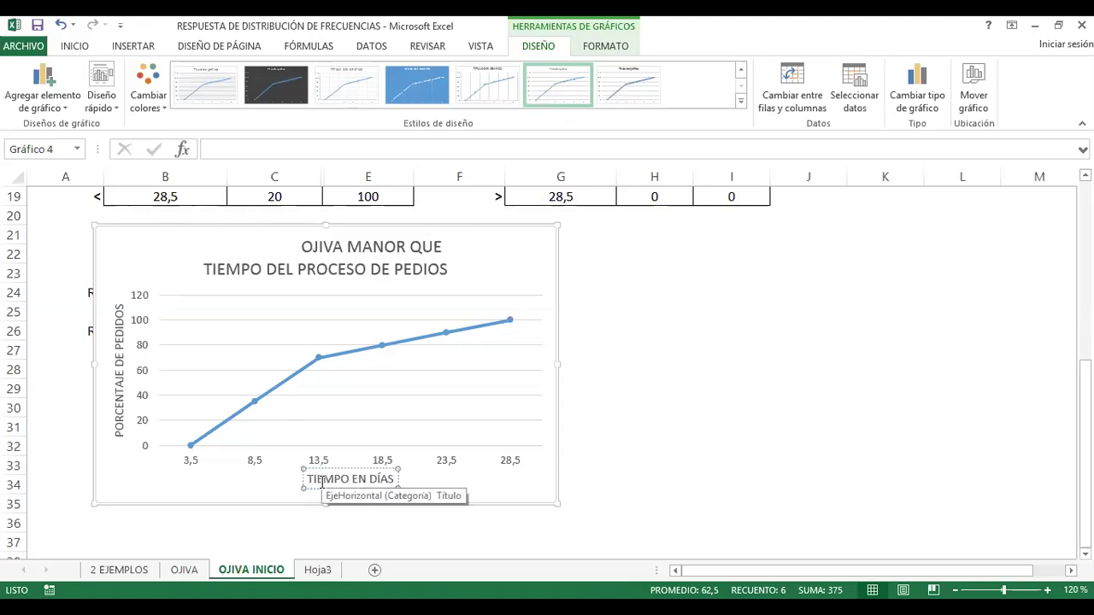
left_click(698, 444)
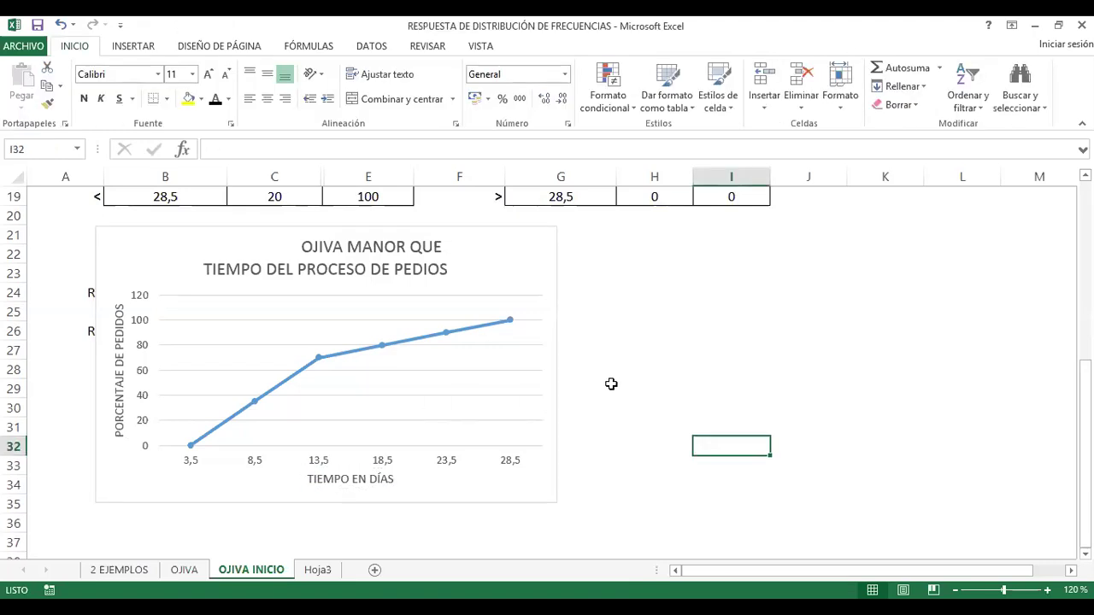
Give the ogive chart's background area a gradient fill
left_click(502, 243)
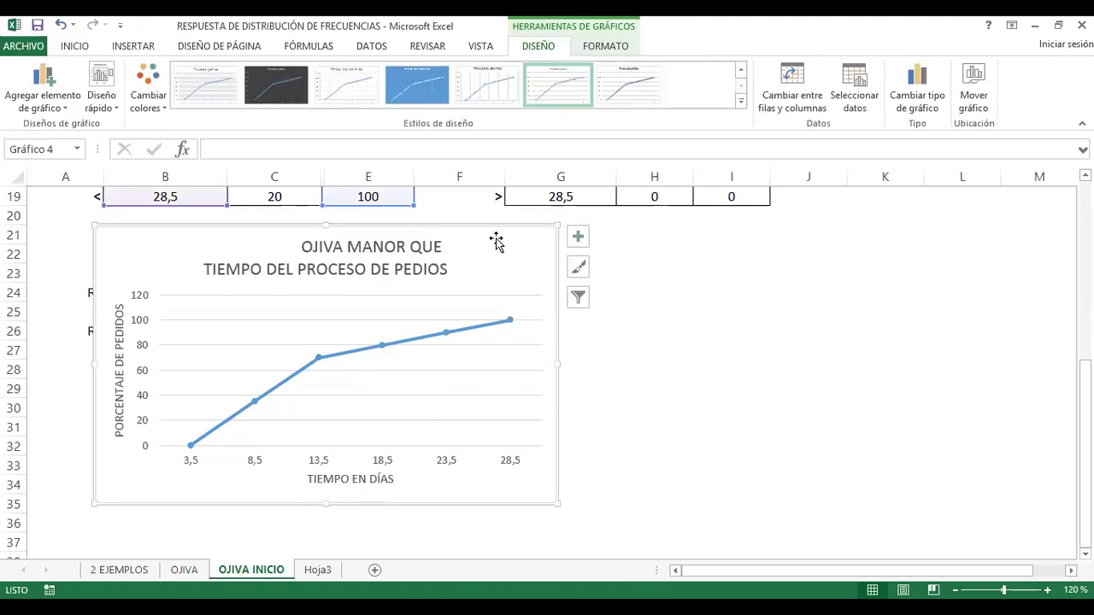
double_click(495, 241)
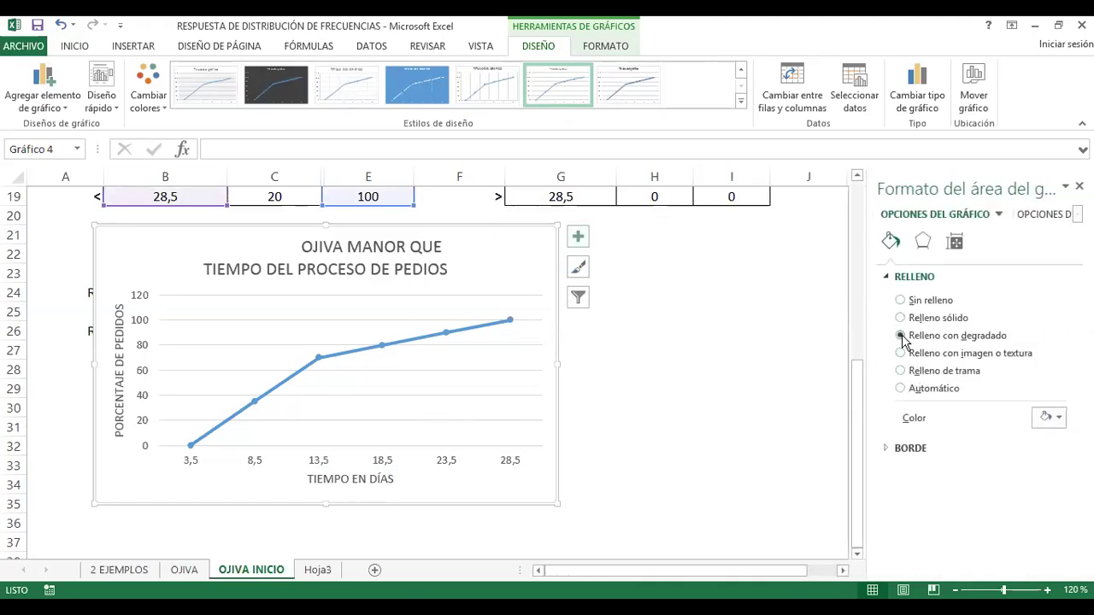
left_click(900, 336)
left_click(675, 458)
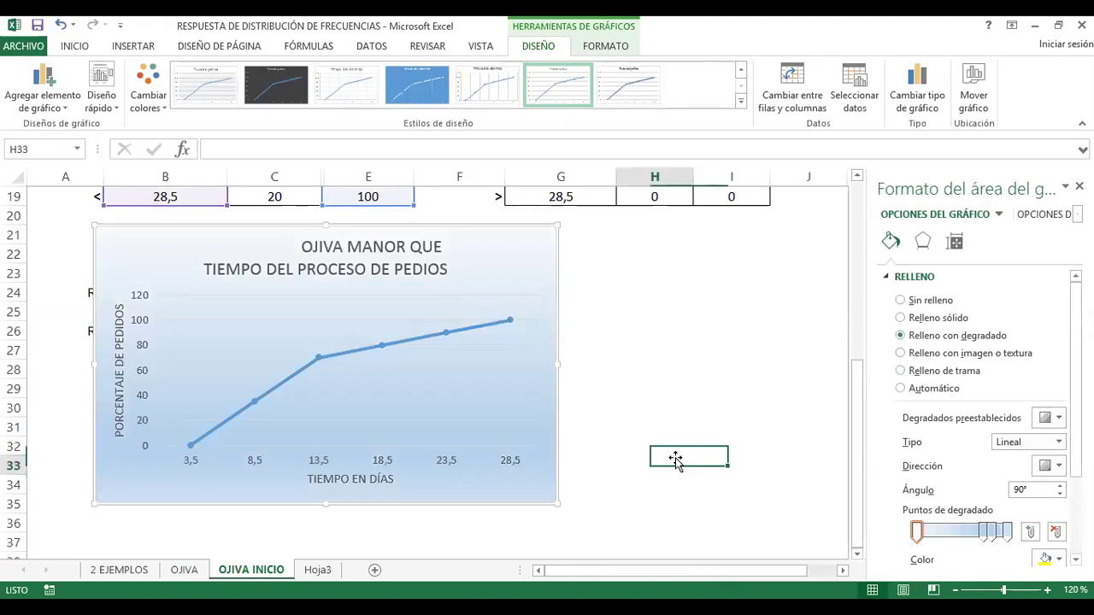
Make the chart title bold and correct its first line to "OJIVA MENOR QUE"
left_click(359, 268)
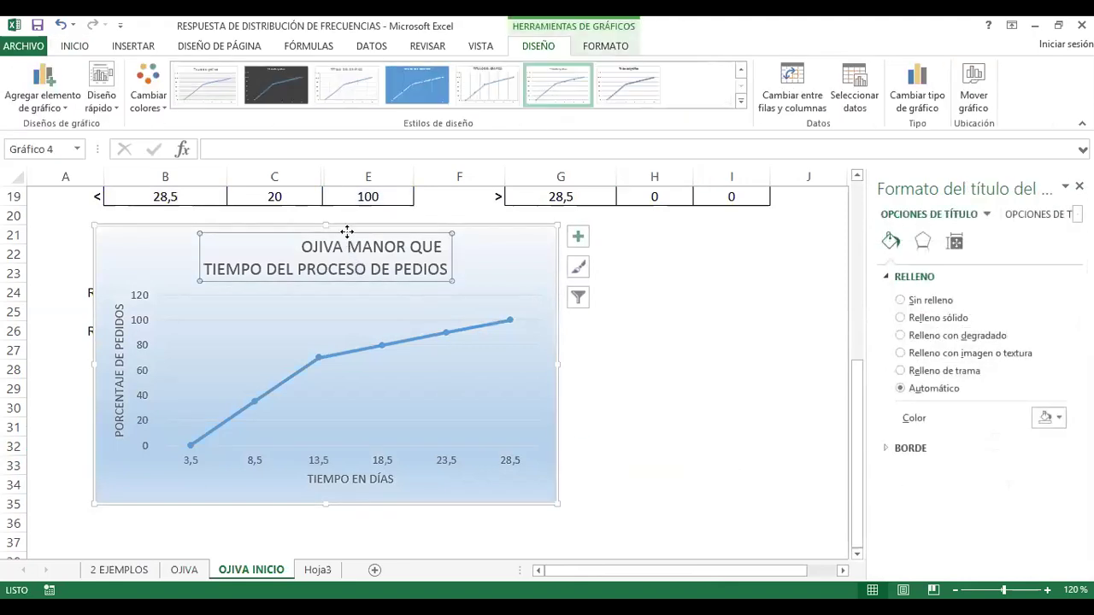
left_click(75, 48)
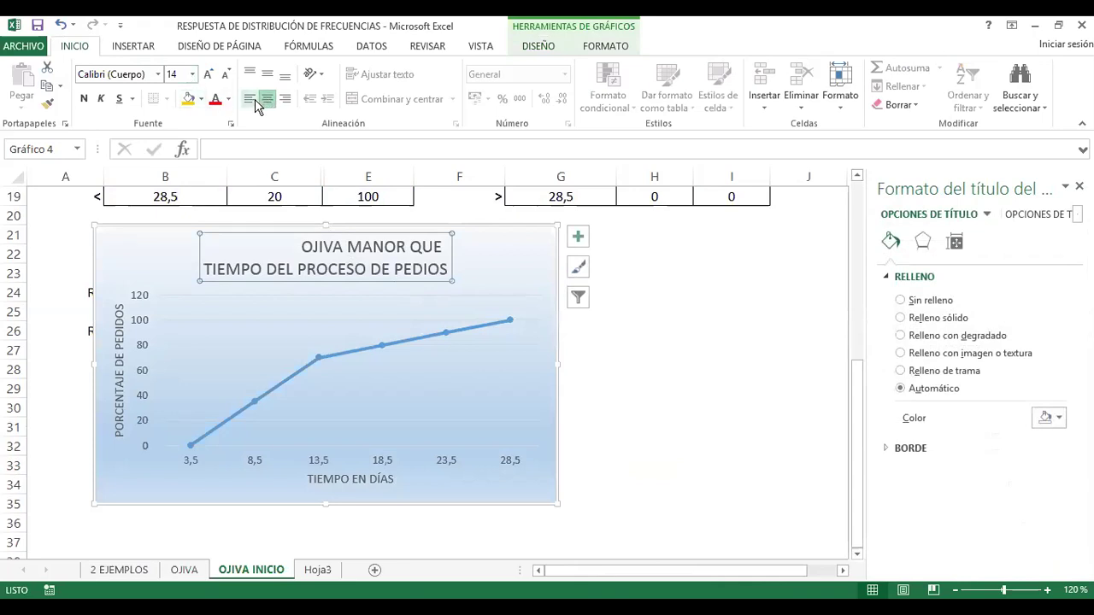
left_click(84, 99)
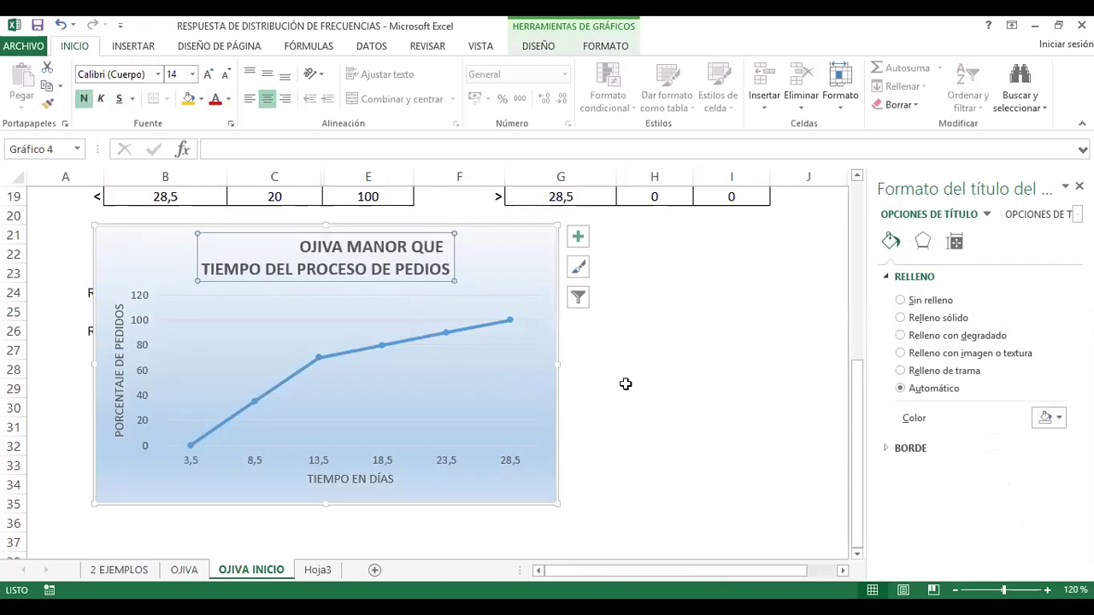
left_click(381, 254)
key("BackSpace")
type("E")
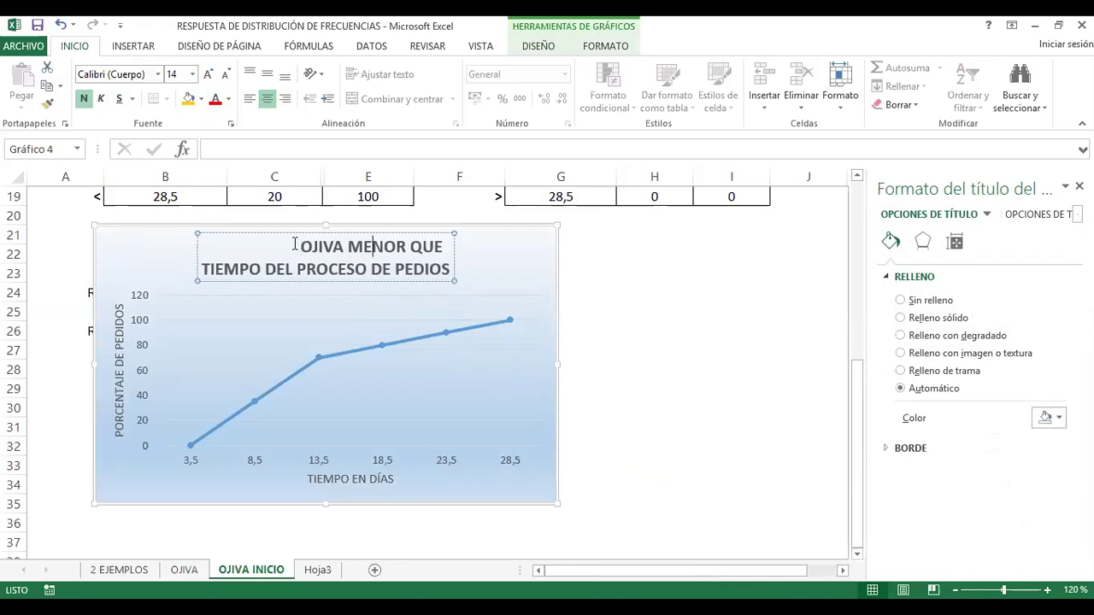
Left-align both lines of the chart title and deselect the chart
left_click_drag(297, 238, 402, 269)
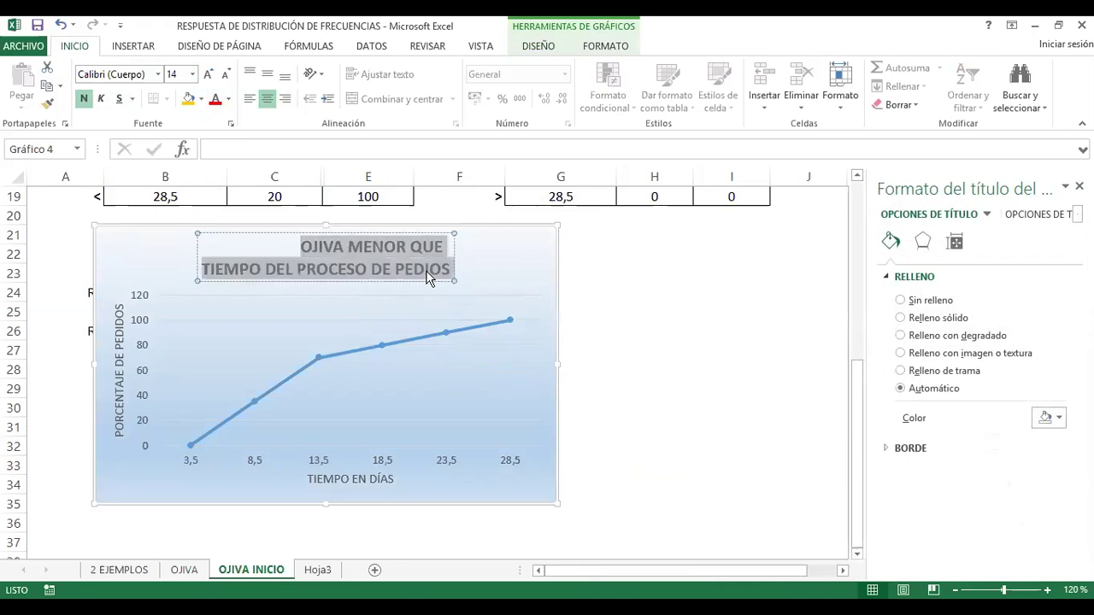
left_click(251, 99)
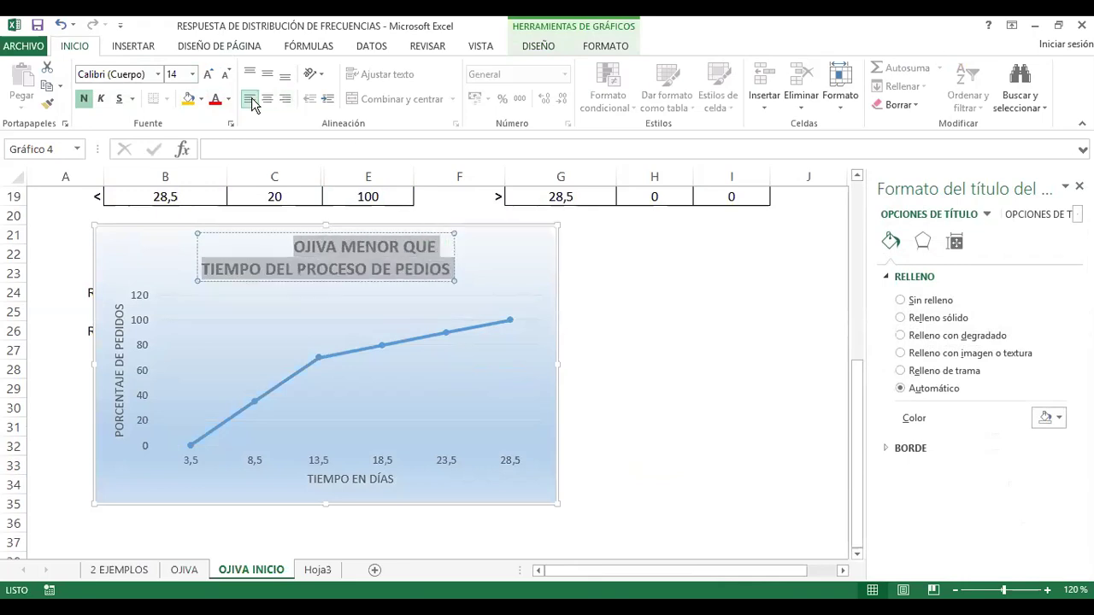
left_click(640, 419)
left_click(601, 329)
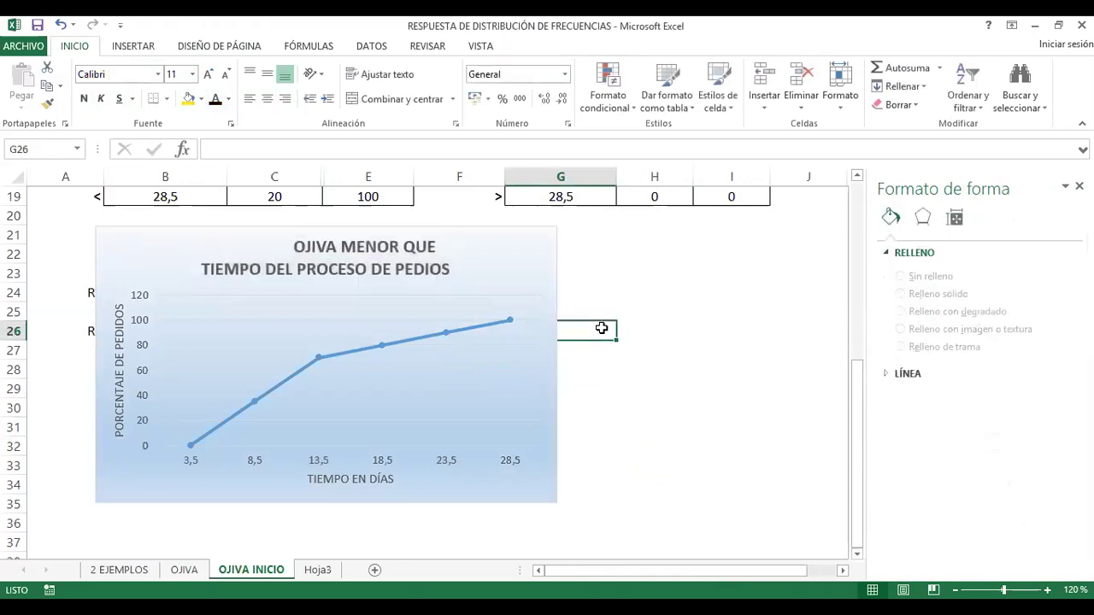
scroll(602, 328, "up", 2)
scroll(602, 332, "down", 3)
scroll(602, 332, "up", 2)
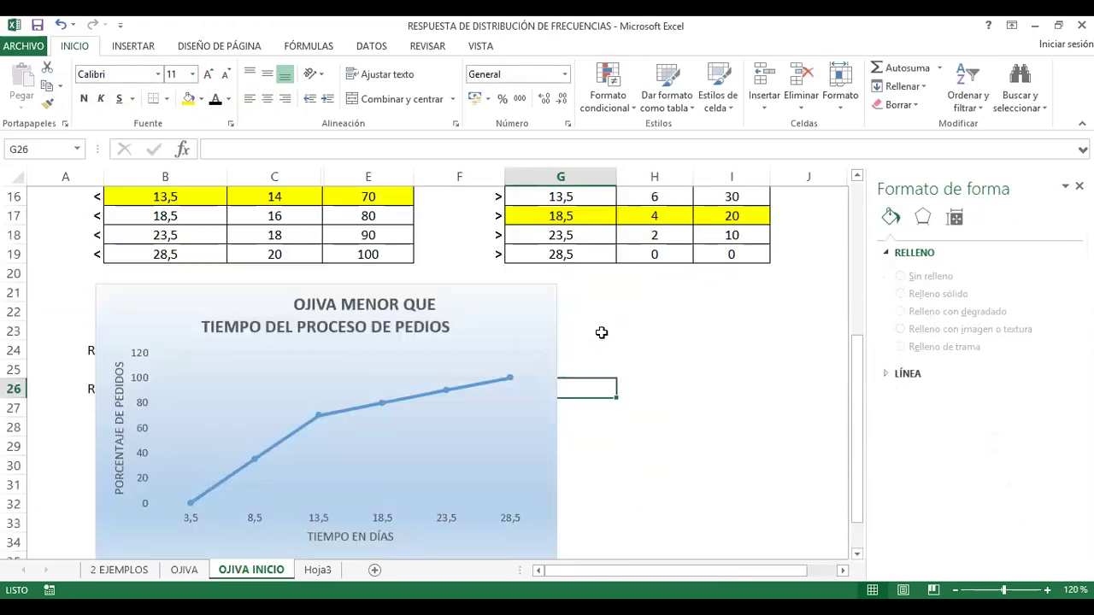
Duplicate the "OJIVA MENOR QUE" chart and place the copy below the original, starting at cell B38
left_click(461, 304)
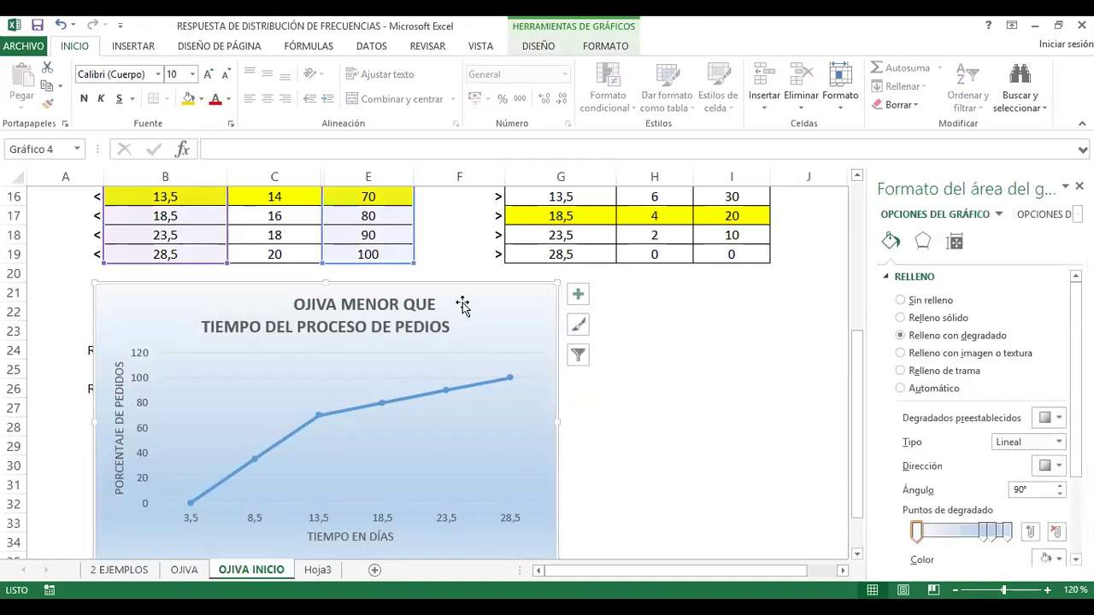
scroll(488, 334, "down", 3)
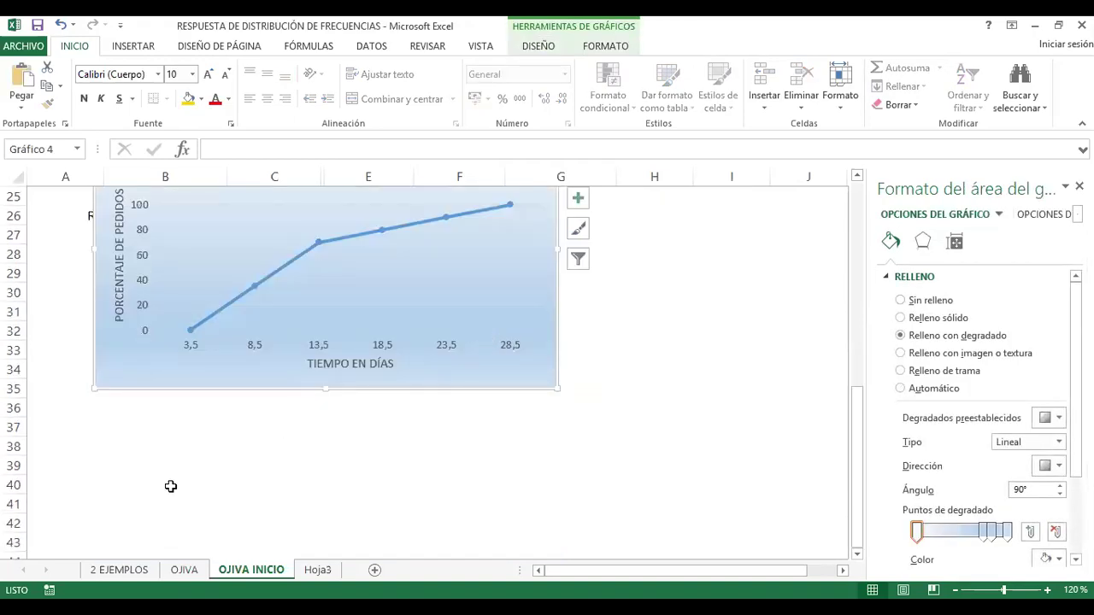
left_click(171, 447)
key("ctrl+v")
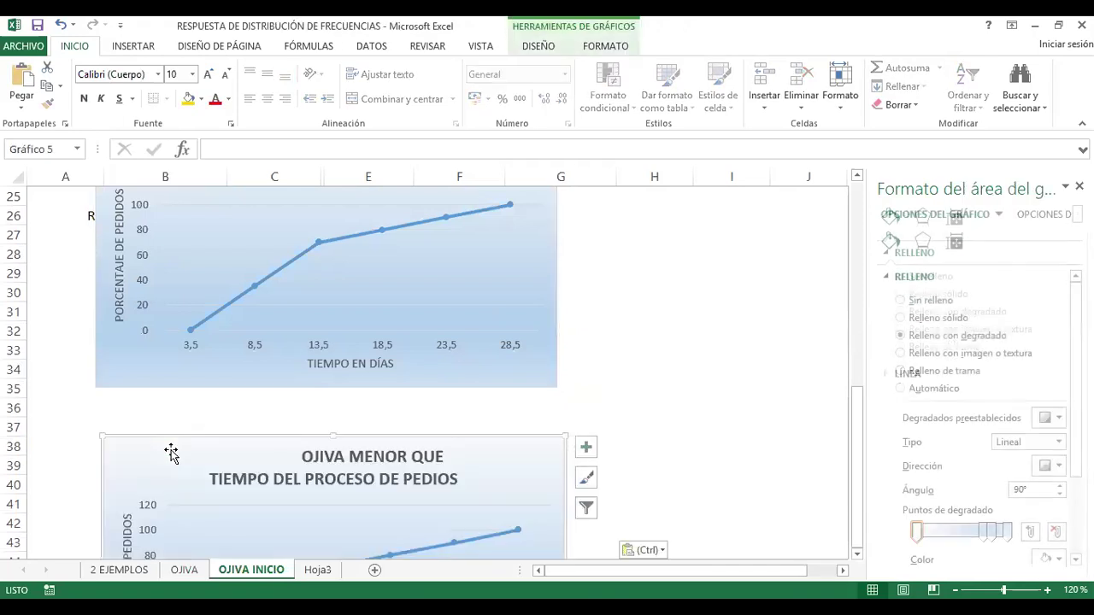
scroll(184, 460, "down", 3)
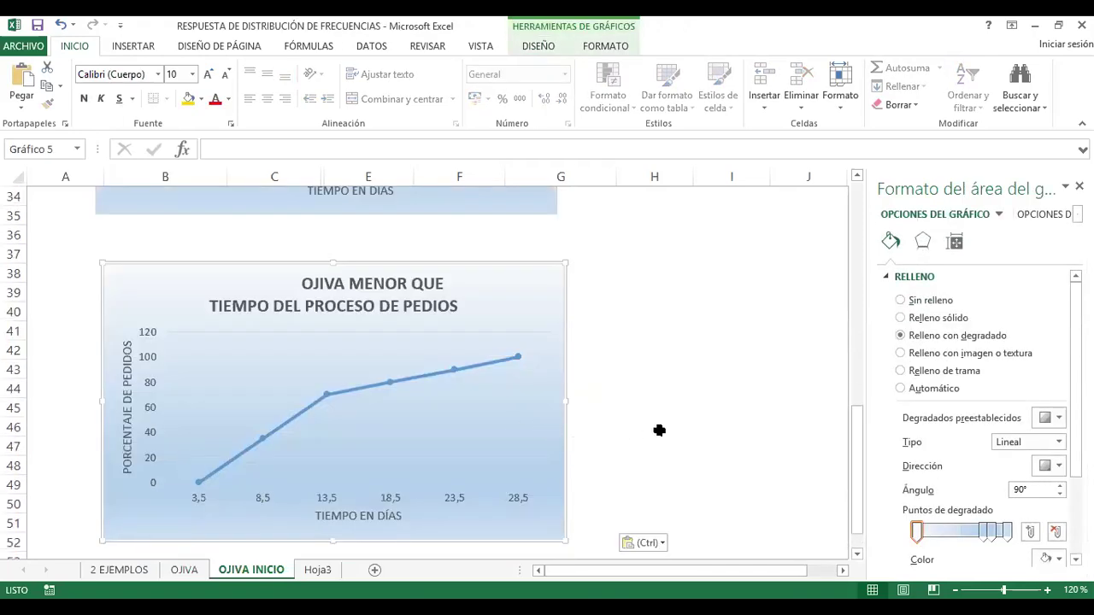
left_click(657, 429)
Change the first line of the copied chart's title to "OJIVA MAYOR QUE" and deselect the chart
left_click(356, 287)
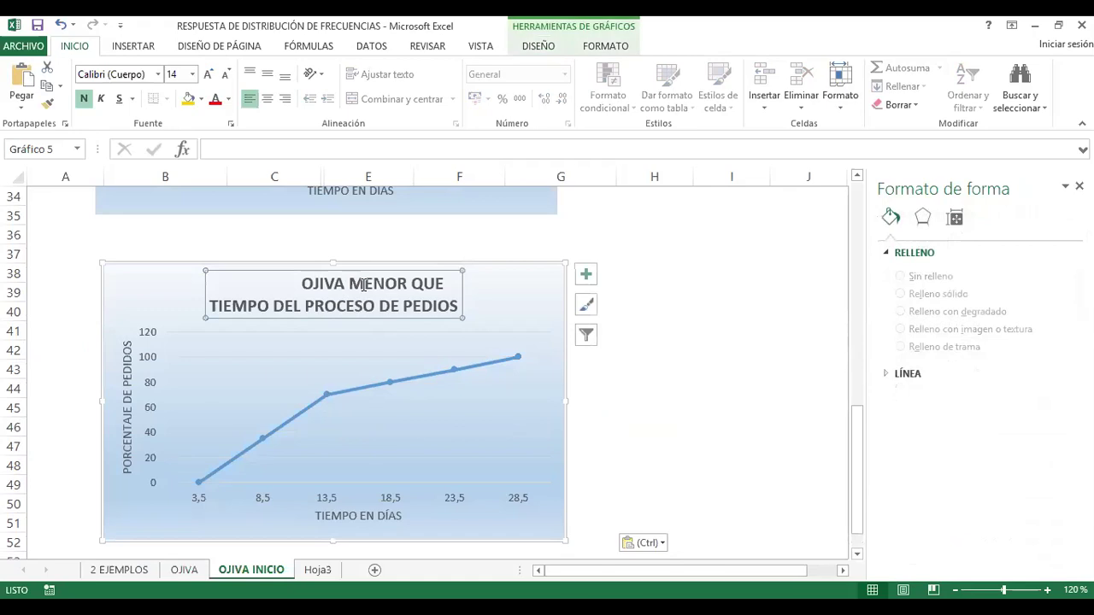
left_click(362, 285)
type("AYO")
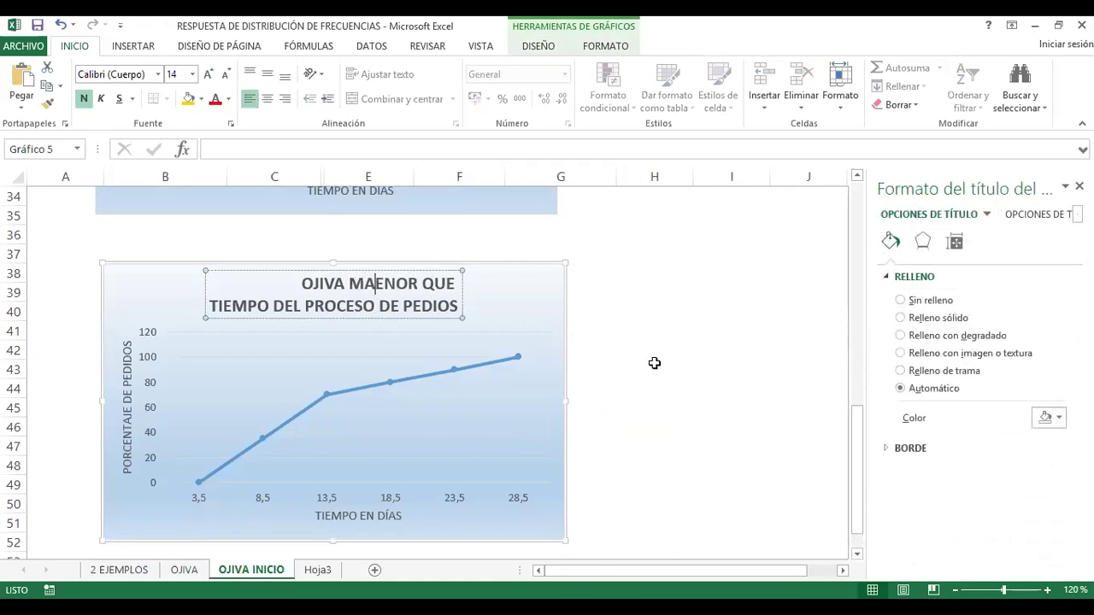
key("Delete")
key("Delete")
key("Delete")
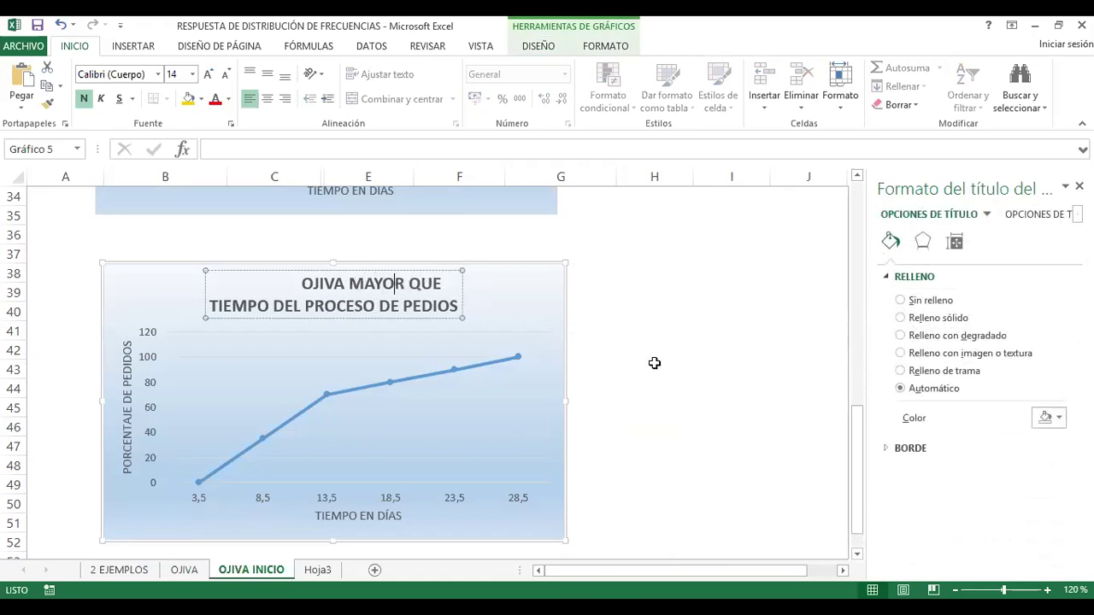
left_click(660, 404)
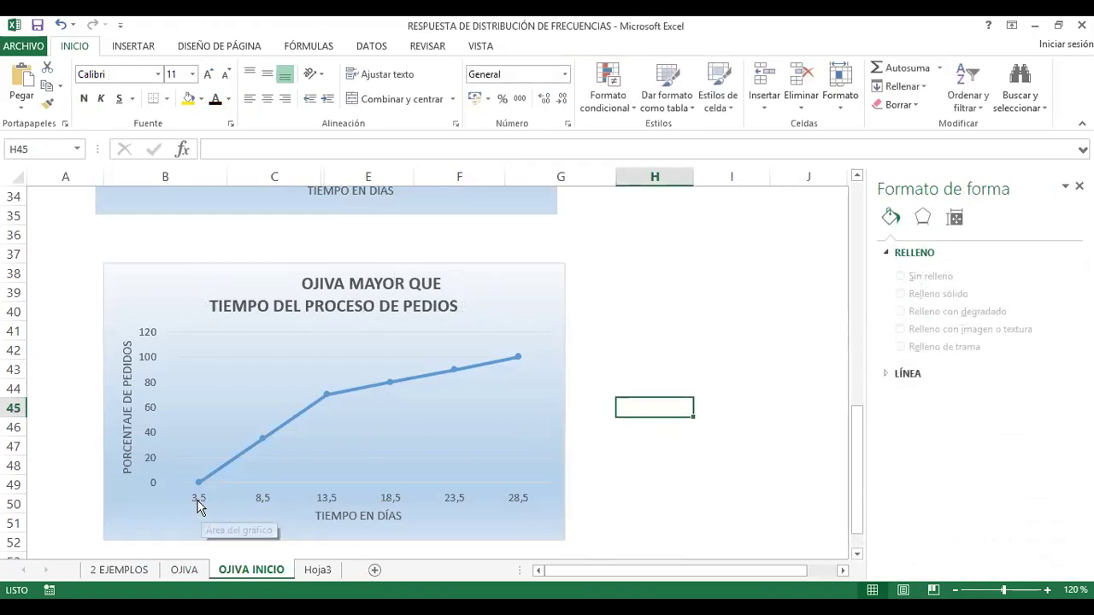
Set the "OJIVA MAYOR QUE" chart's data range to the fra% values of TABLA MAYOR QUE, cells I14:I19
left_click(256, 445)
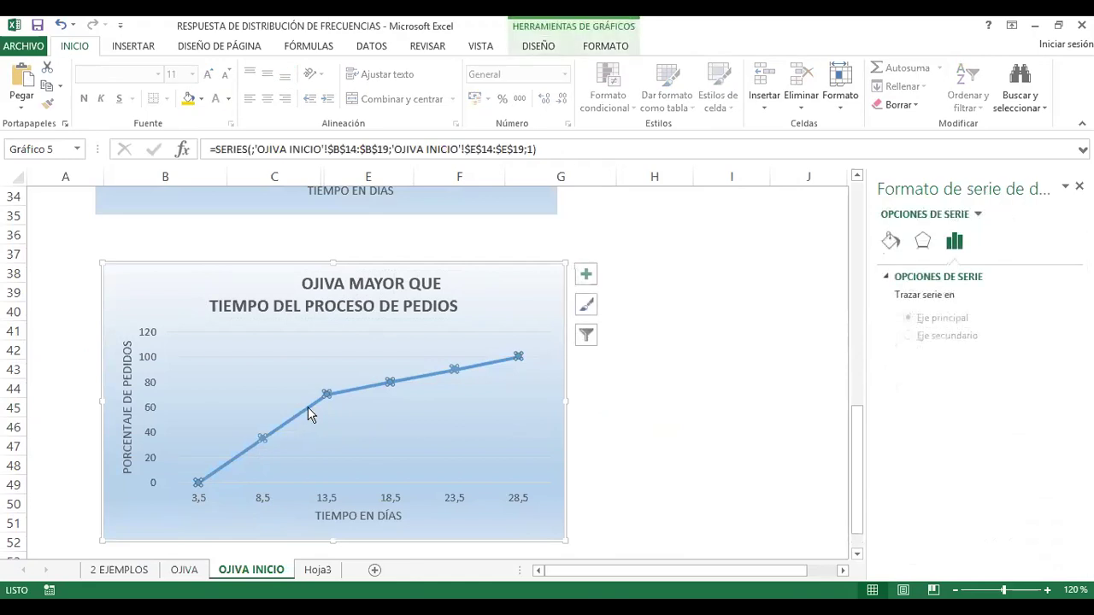
right_click(309, 410)
left_click(377, 479)
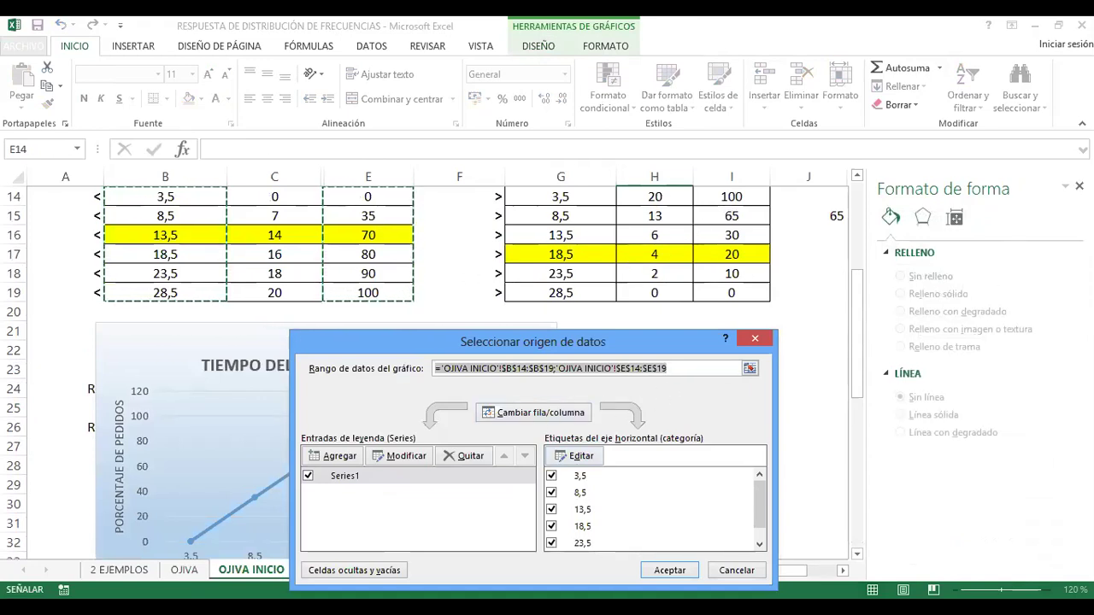
left_click(857, 176)
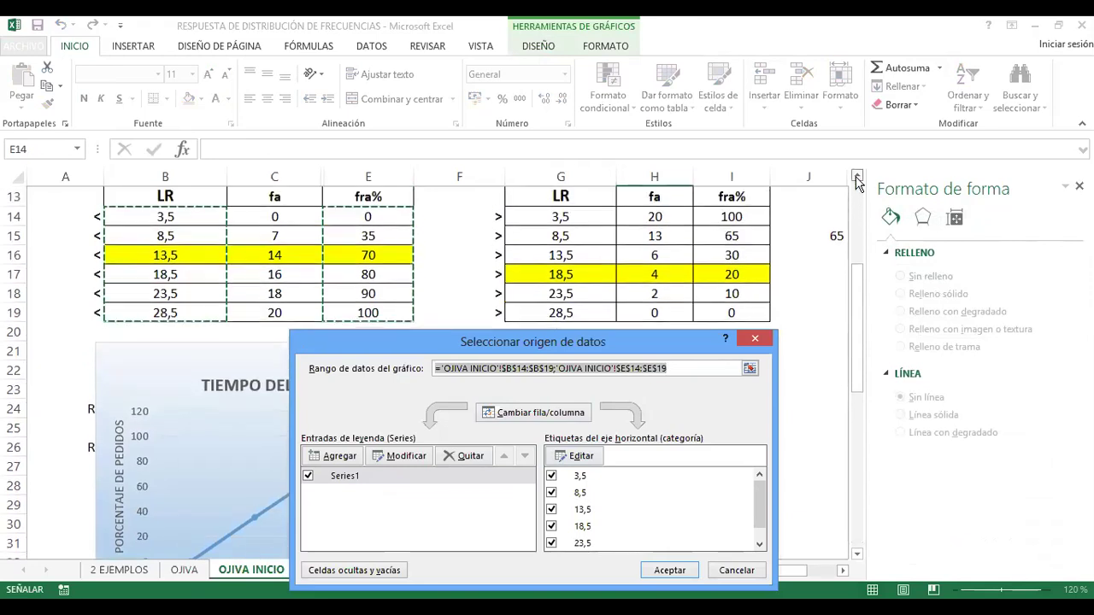
left_click(857, 176)
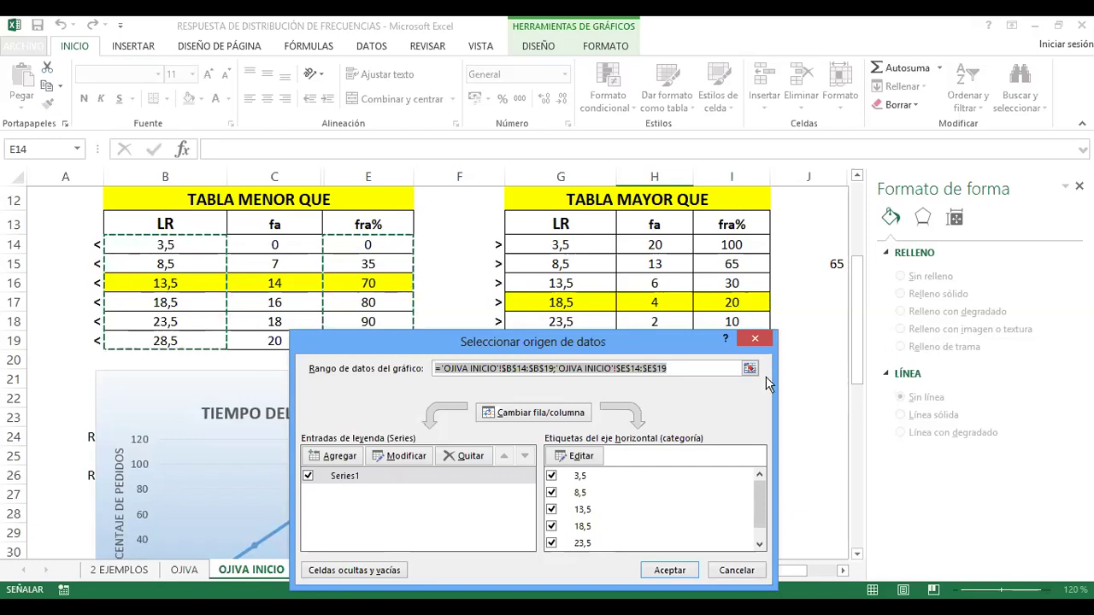
left_click(736, 243)
left_click_drag(739, 321, 736, 348)
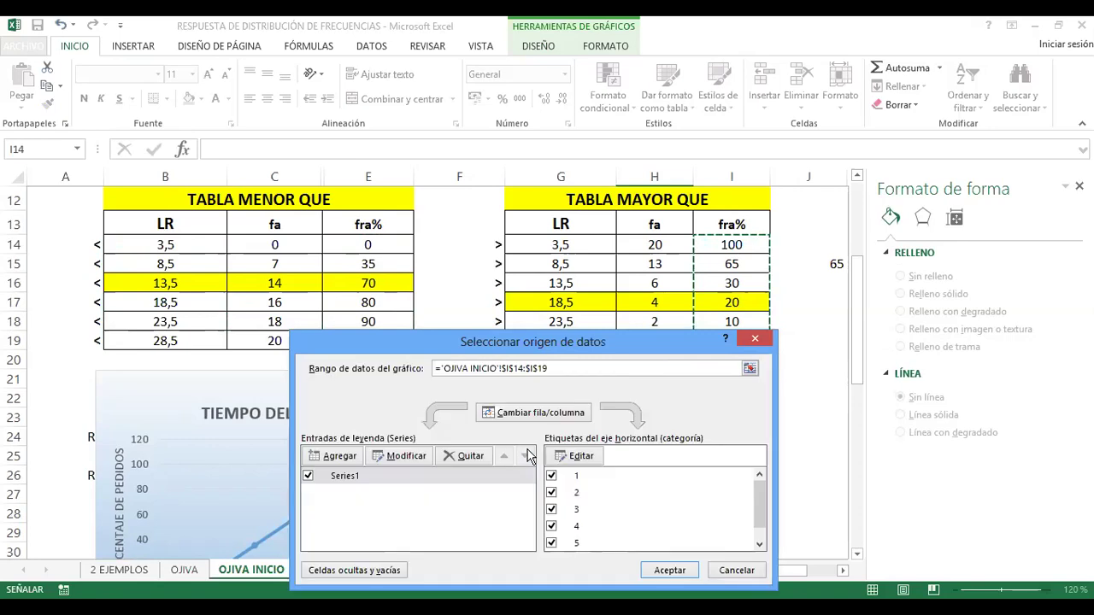
Use the LR values in G14:G19 as the chart's horizontal axis labels and apply the new data source
left_click(581, 456)
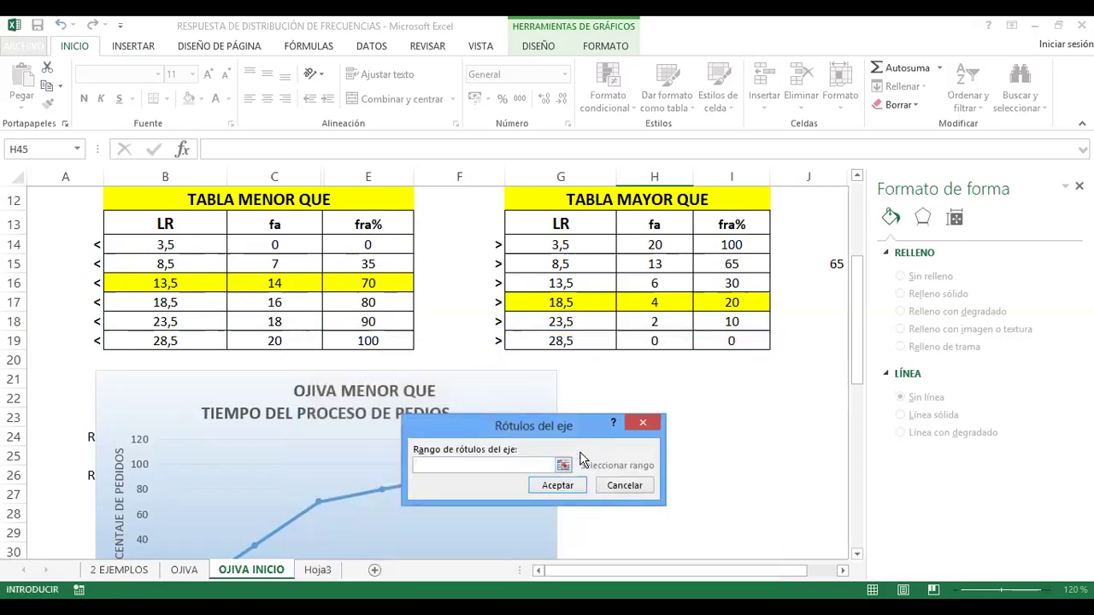
left_click(546, 247)
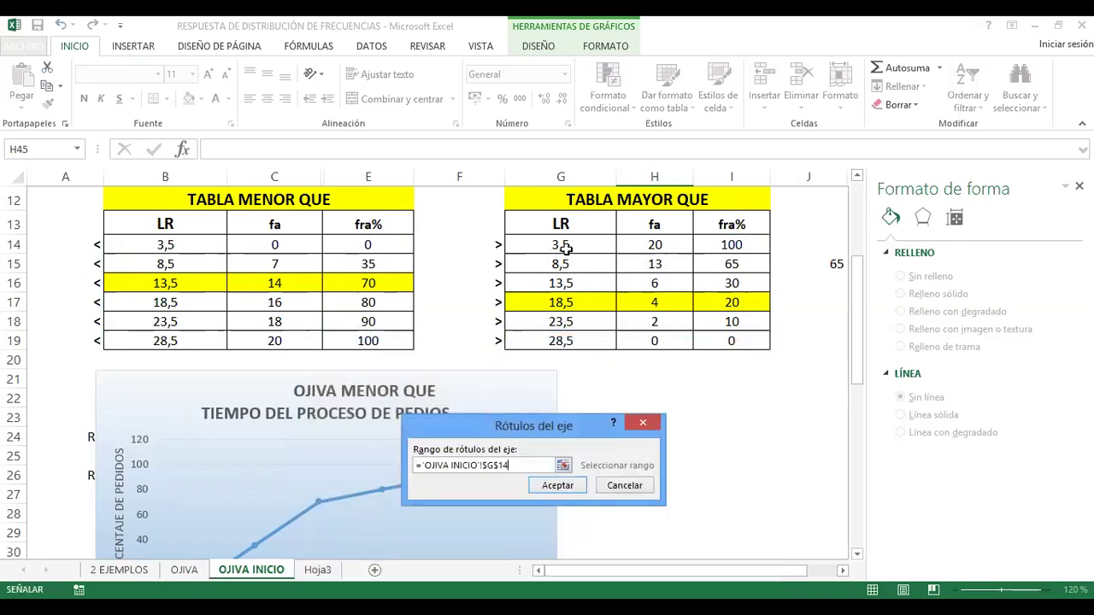
left_click_drag(566, 247, 560, 341)
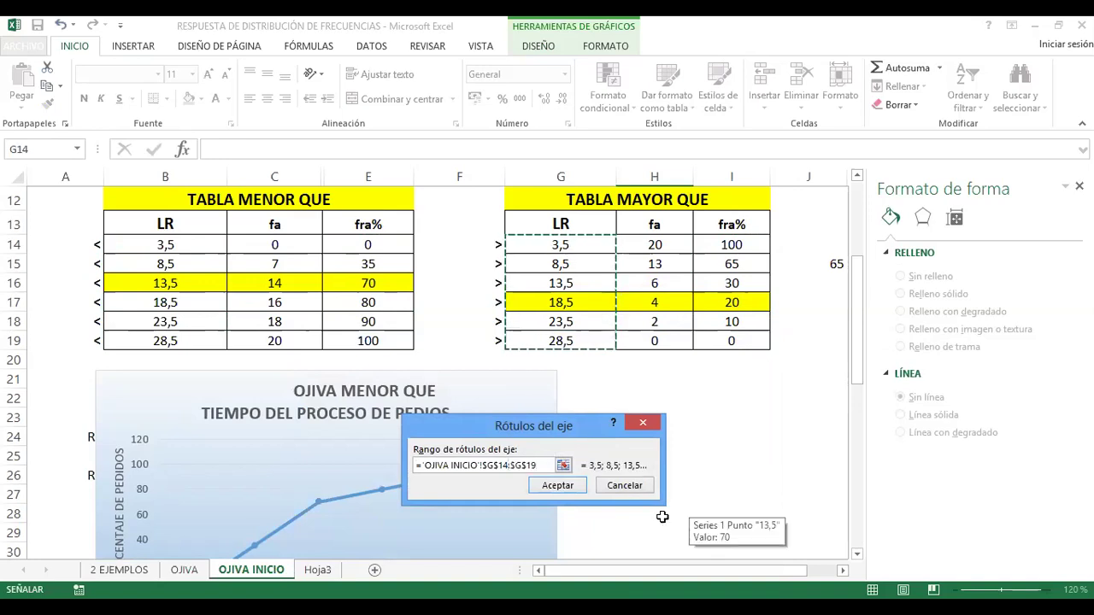
left_click(557, 485)
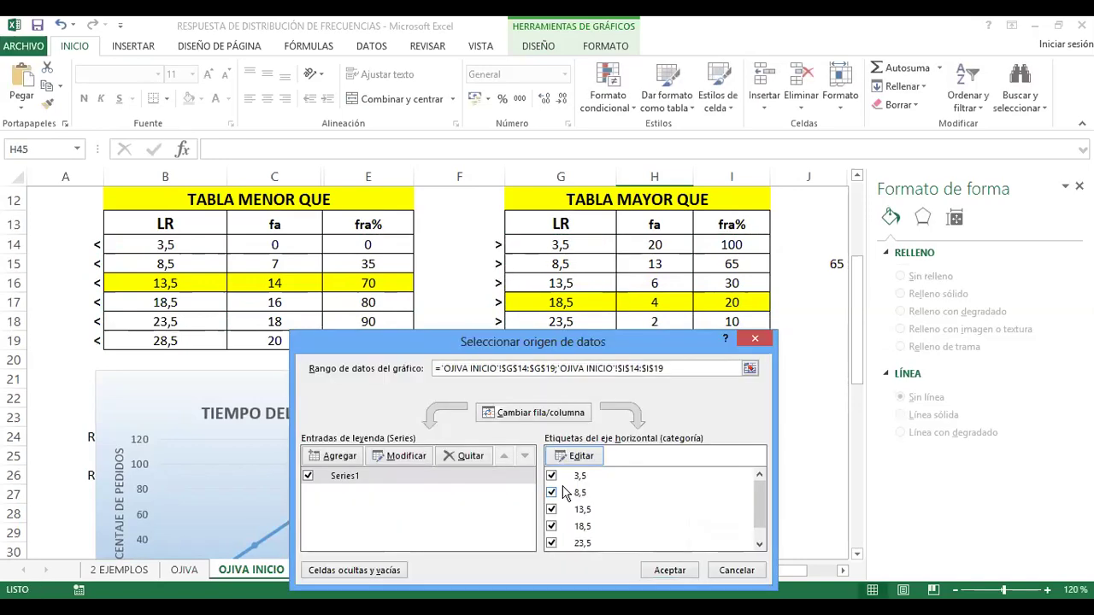
left_click(670, 571)
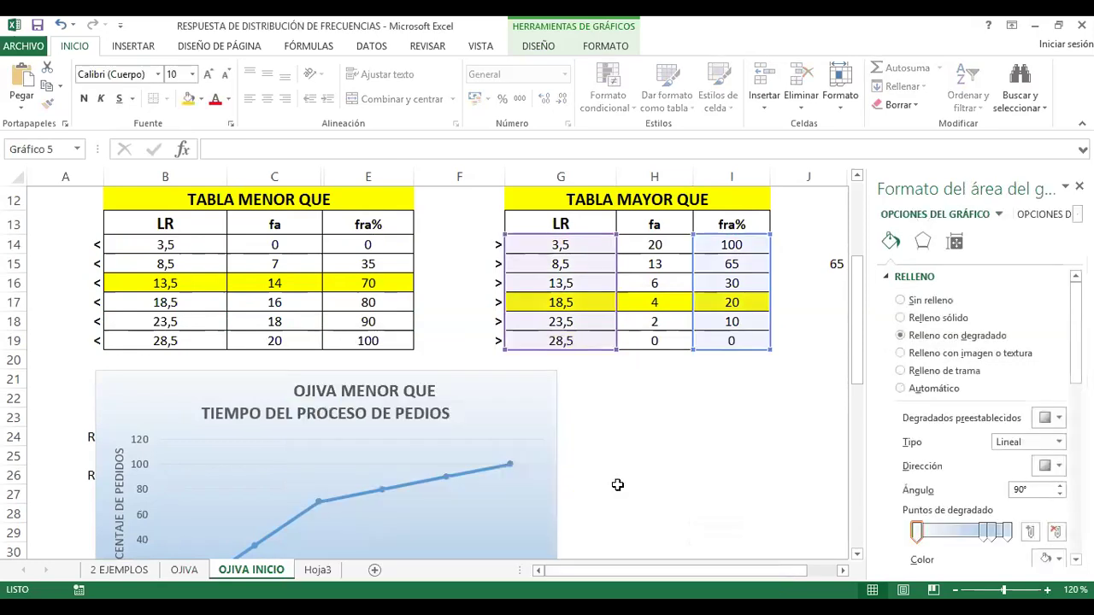
Correct the second title line of the "OJIVA MENOR QUE" chart to "TIEMPO DEL PROCESO DE PEDIDOS"
scroll(617, 484, "down", 5)
scroll(617, 485, "down", 3)
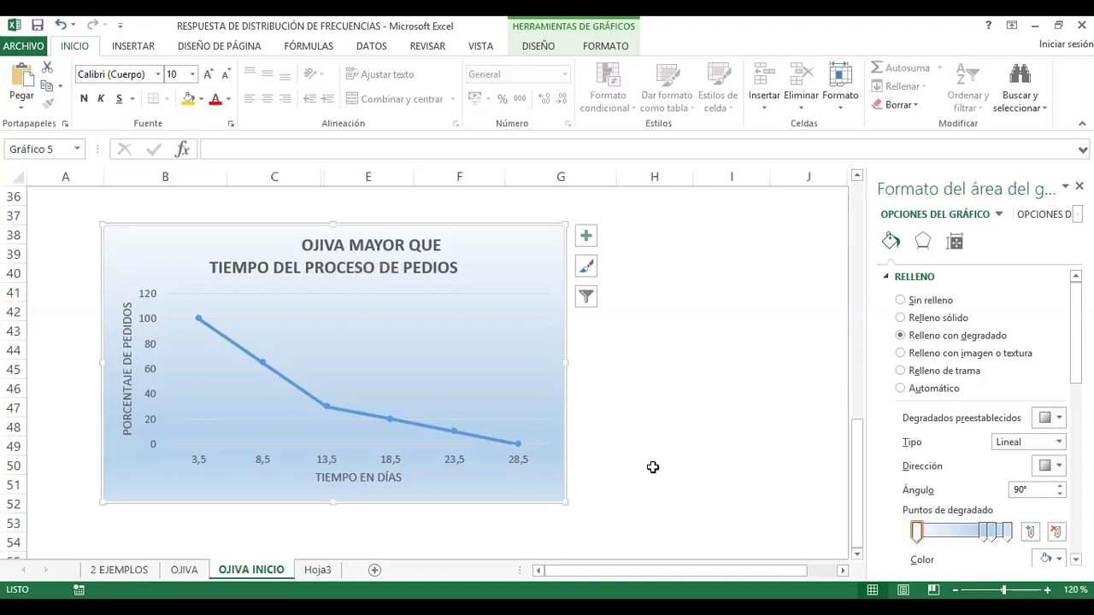
scroll(654, 466, "up", 6)
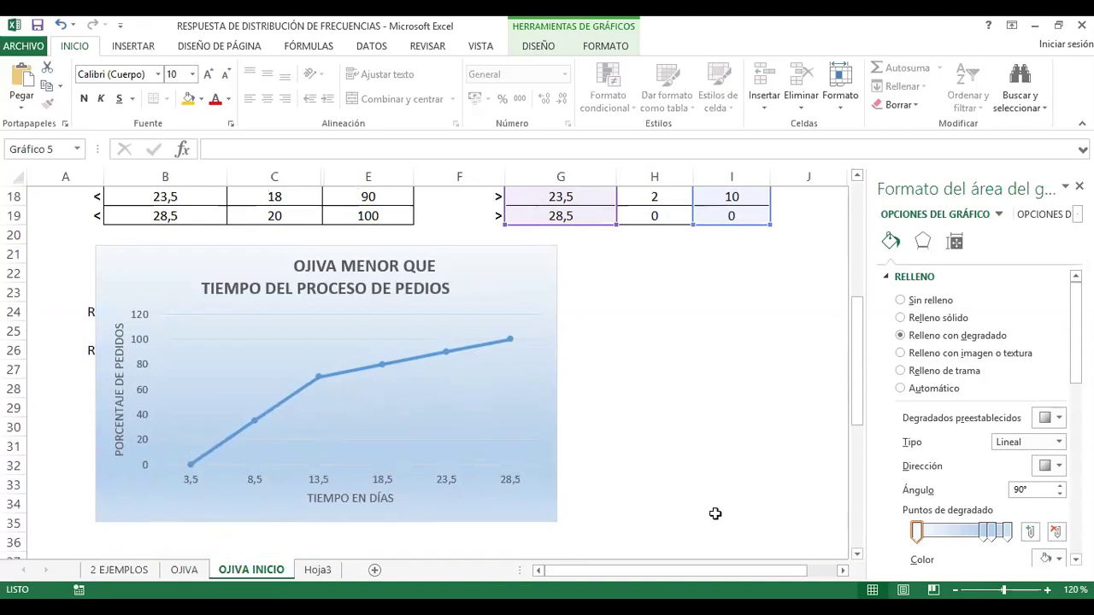
scroll(716, 513, "down", 3)
scroll(715, 513, "up", 2)
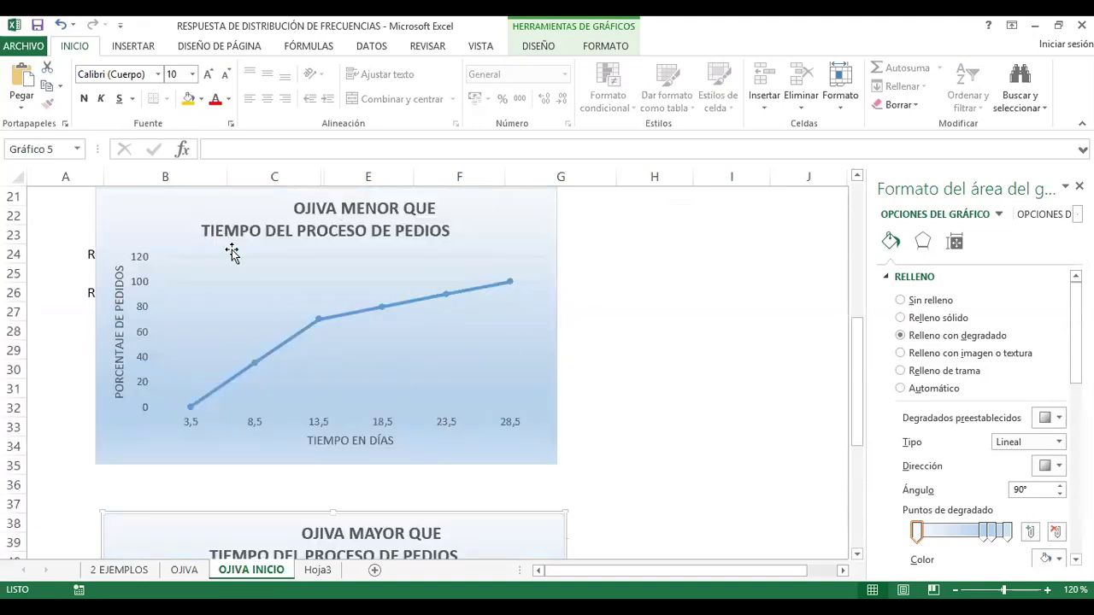
scroll(660, 438, "up", 1)
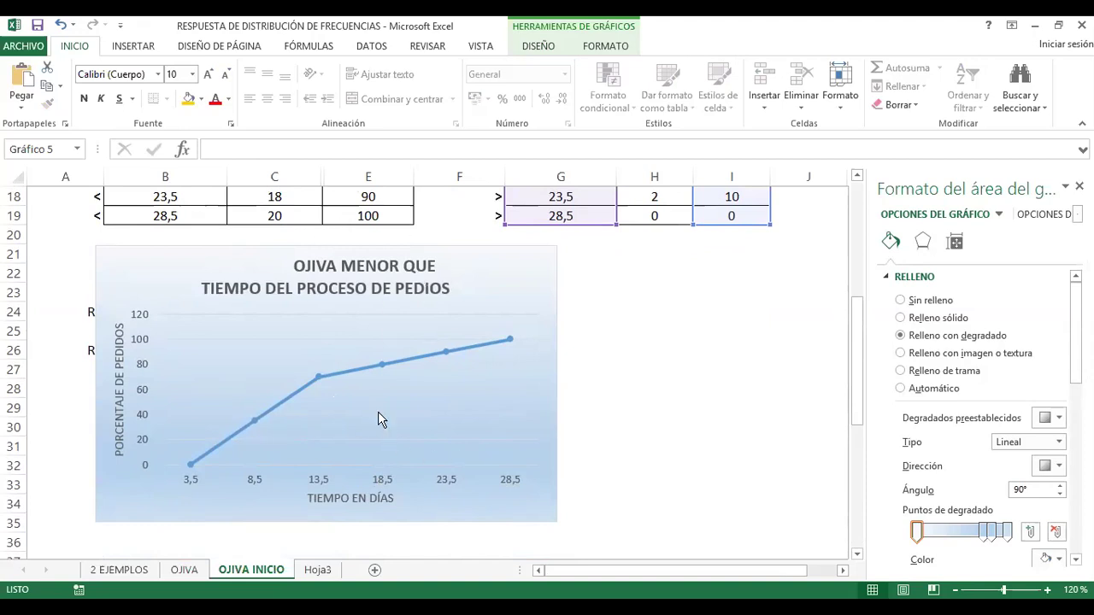
left_click(425, 287)
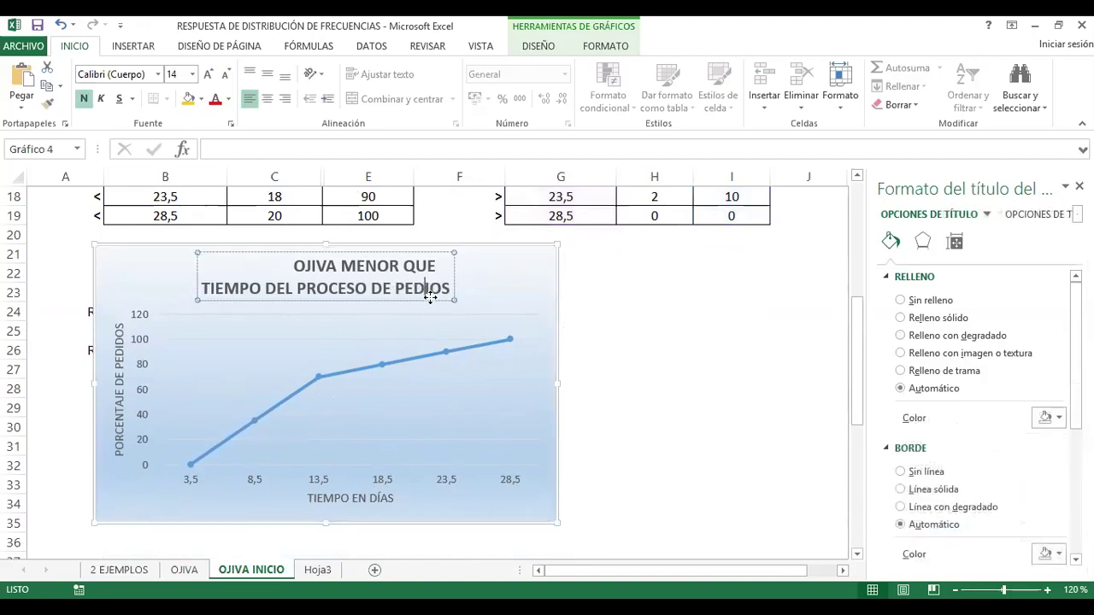
type("ID")
left_click(630, 466)
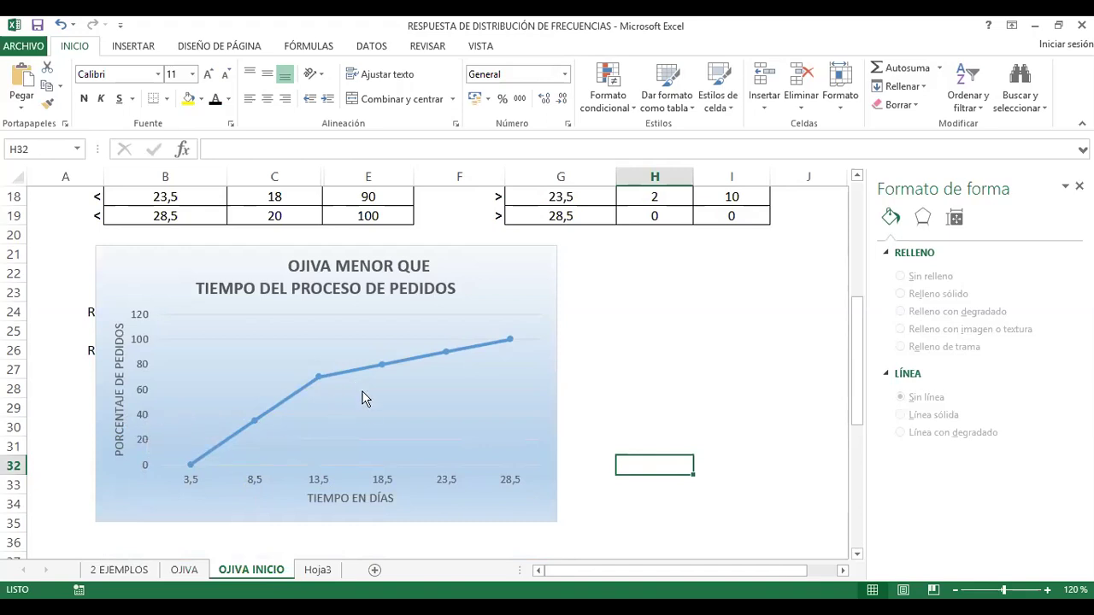
Review the less-than and greater-than ogive charts against the fra% values in their tables
scroll(362, 398, "up", 2)
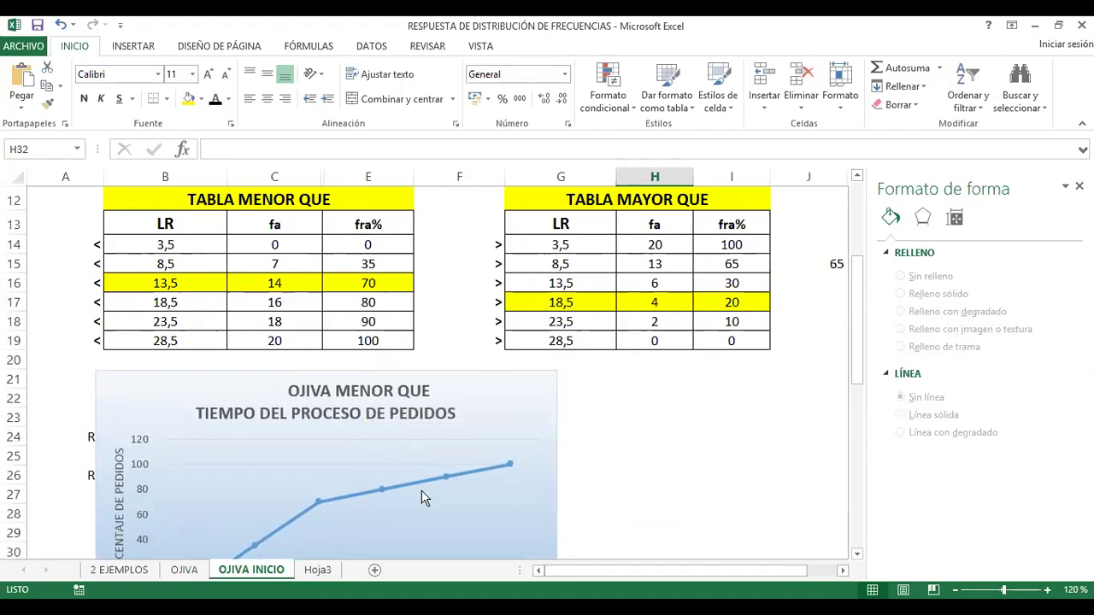
scroll(421, 498, "down", 3)
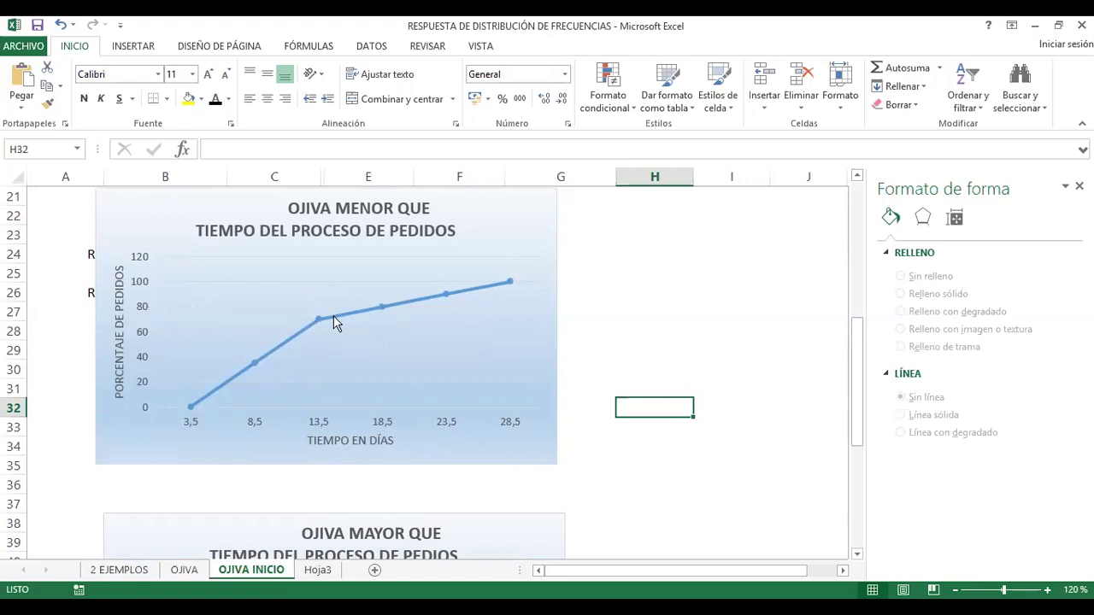
scroll(334, 321, "up", 2)
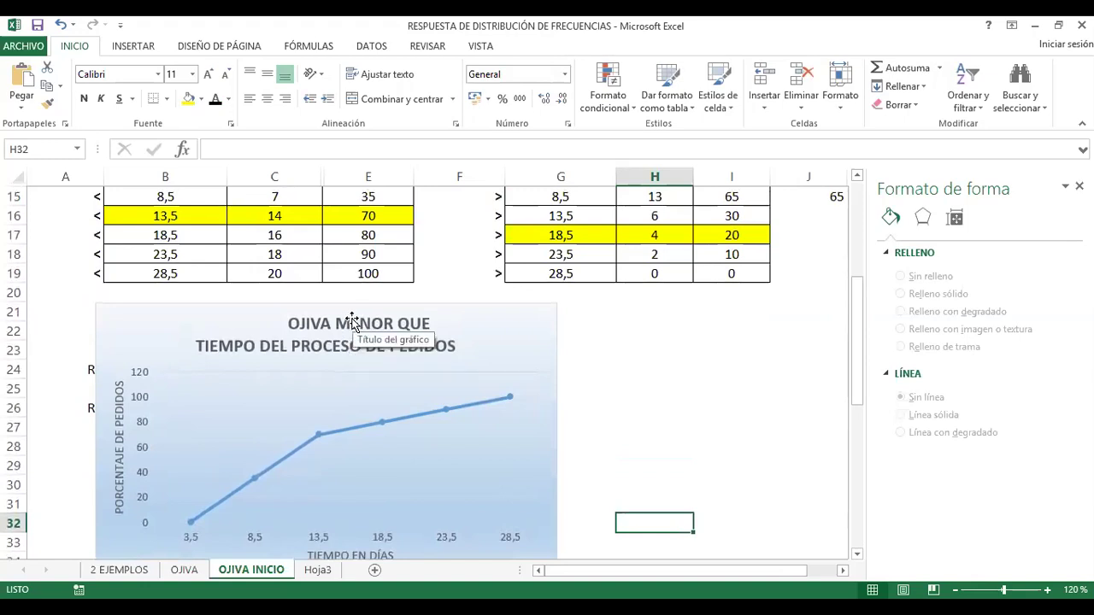
scroll(352, 321, "down", 2)
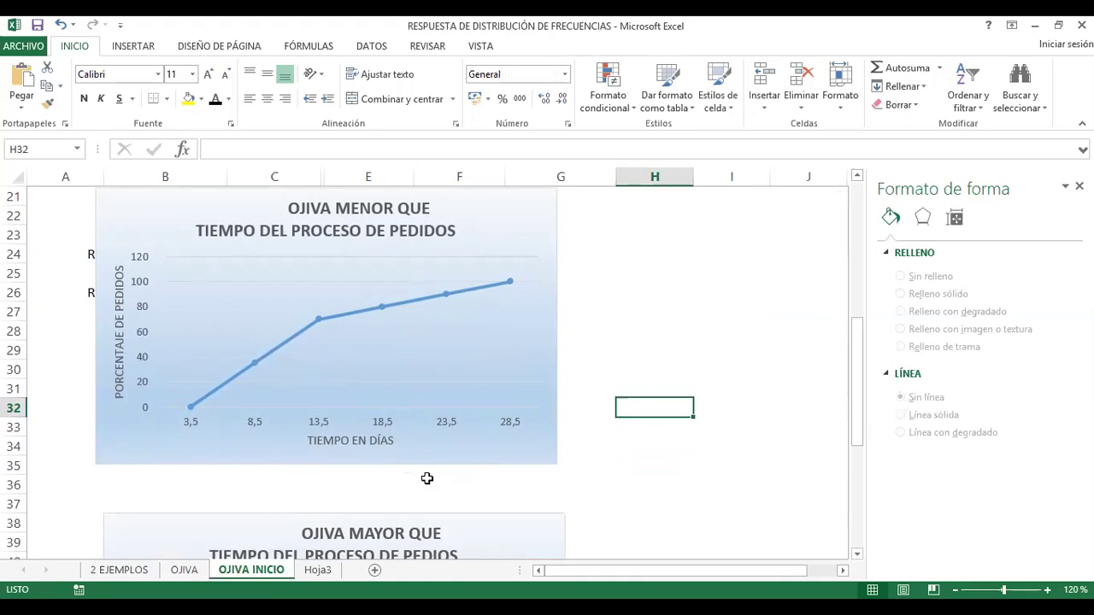
scroll(427, 483, "down", 2)
scroll(428, 482, "down", 2)
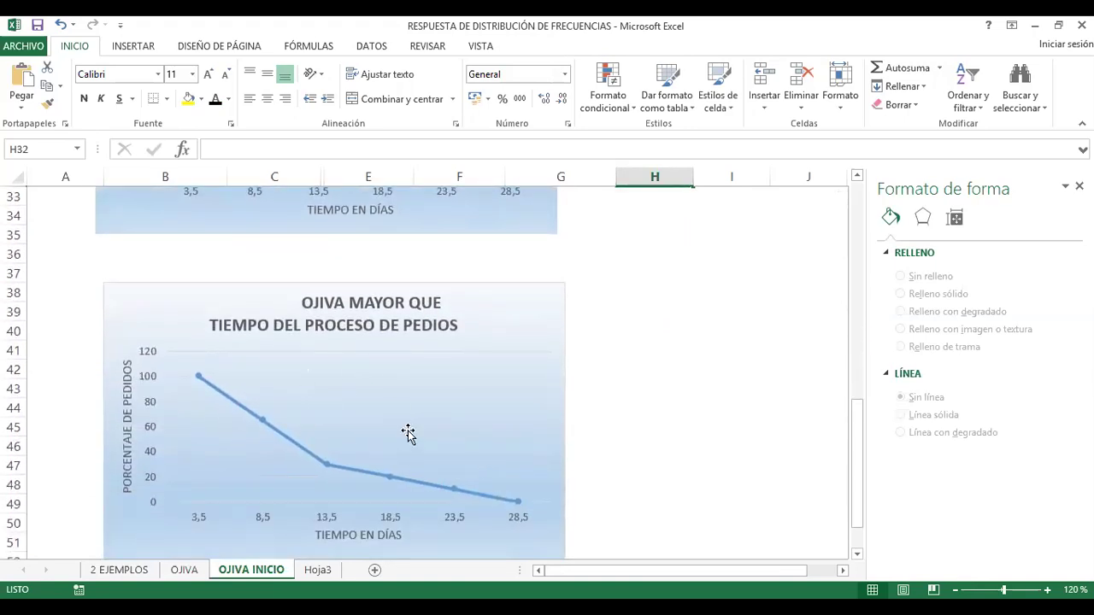
scroll(464, 451, "down", 1)
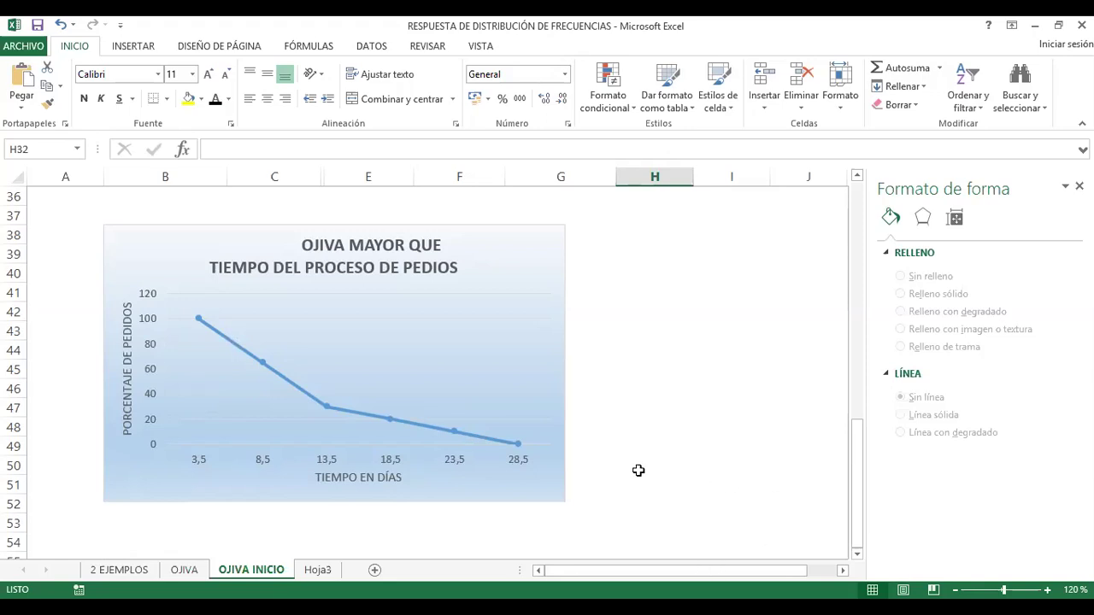
scroll(665, 386, "up", 6)
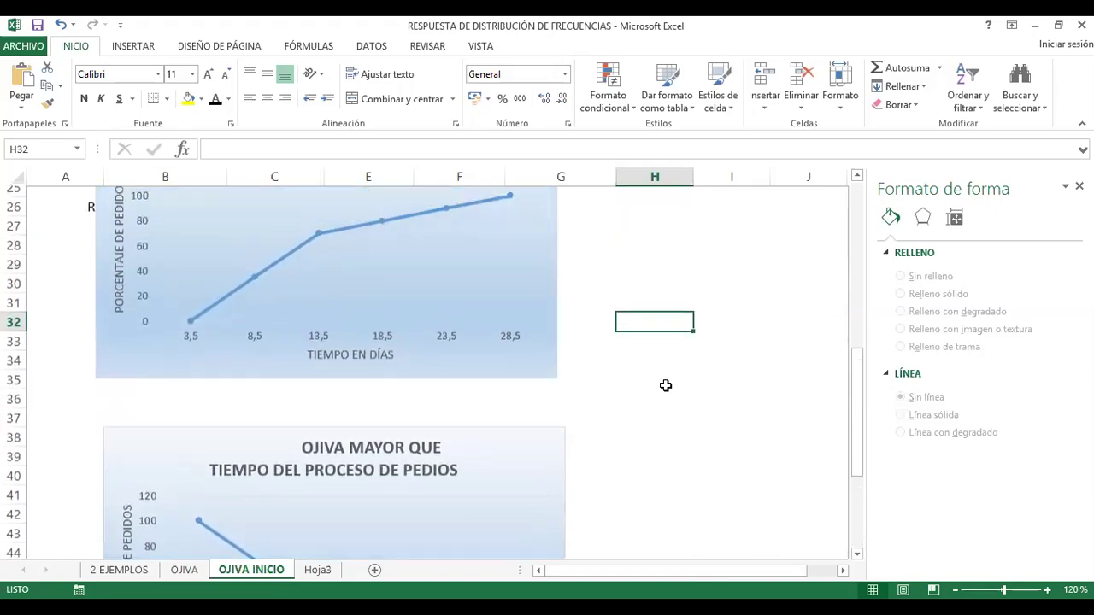
scroll(665, 386, "up", 1)
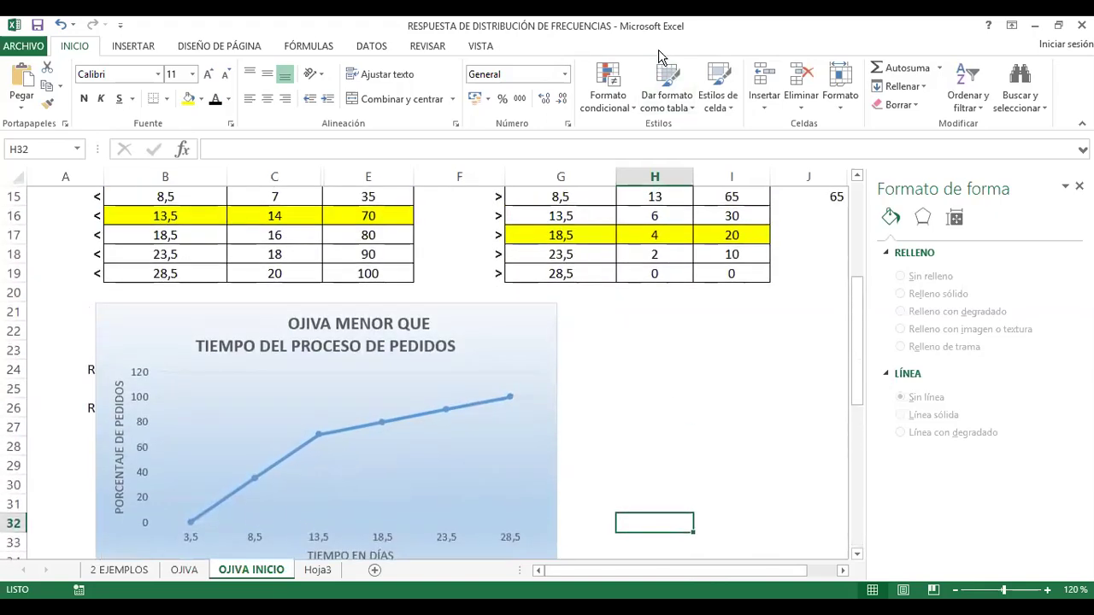